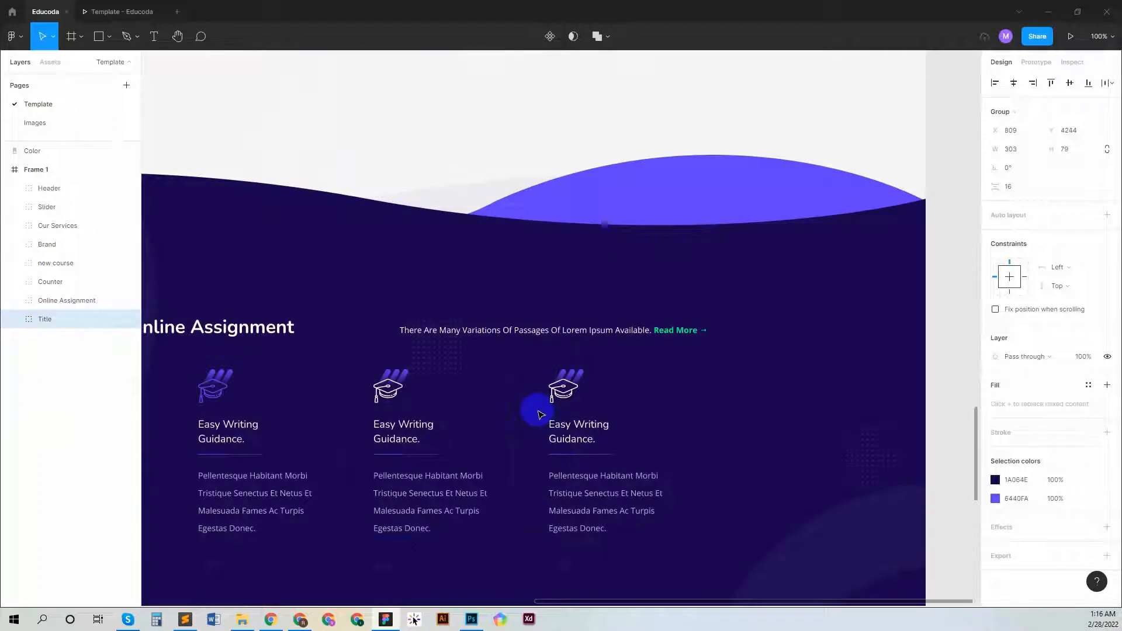
# - Move the Added New Courses title group down to Y 4594, below the dark wave section
pyautogui.hotkey('shift', 'Down')
pyautogui.scroll(-5, 538, 413)
pyautogui.hotkey('shift', 'Down')
pyautogui.hotkey('shift', 'Down')
pyautogui.hotkey('shift', 'Down')
pyautogui.hotkey('shift', 'Down')
pyautogui.hotkey('shift', 'Down')
pyautogui.hotkey('shift', 'Down')
pyautogui.hotkey('shift', 'Down')
pyautogui.hotkey('shift', 'Down')
pyautogui.hotkey('shift', 'Down')
pyautogui.hotkey('shift', 'Down')
pyautogui.hotkey('shift', 'Down')
pyautogui.hotkey('shift', 'Down')
pyautogui.hotkey('shift', 'Down')
pyautogui.hotkey('shift', 'Down')
pyautogui.hotkey('shift', 'Down')
pyautogui.hotkey('shift', 'Down')
pyautogui.hotkey('shift', 'Down')
pyautogui.hotkey('shift', 'Down')
pyautogui.hotkey('shift', 'Down')
pyautogui.hotkey('shift', 'Down')
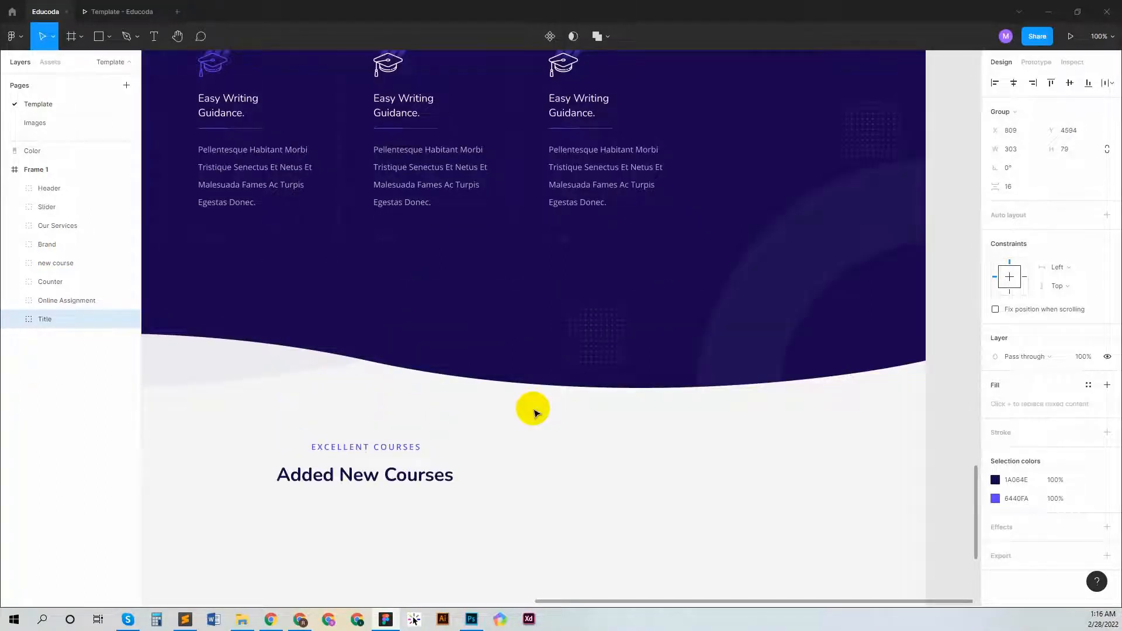
pyautogui.press('-')
pyautogui.scroll(-1, 533, 408)
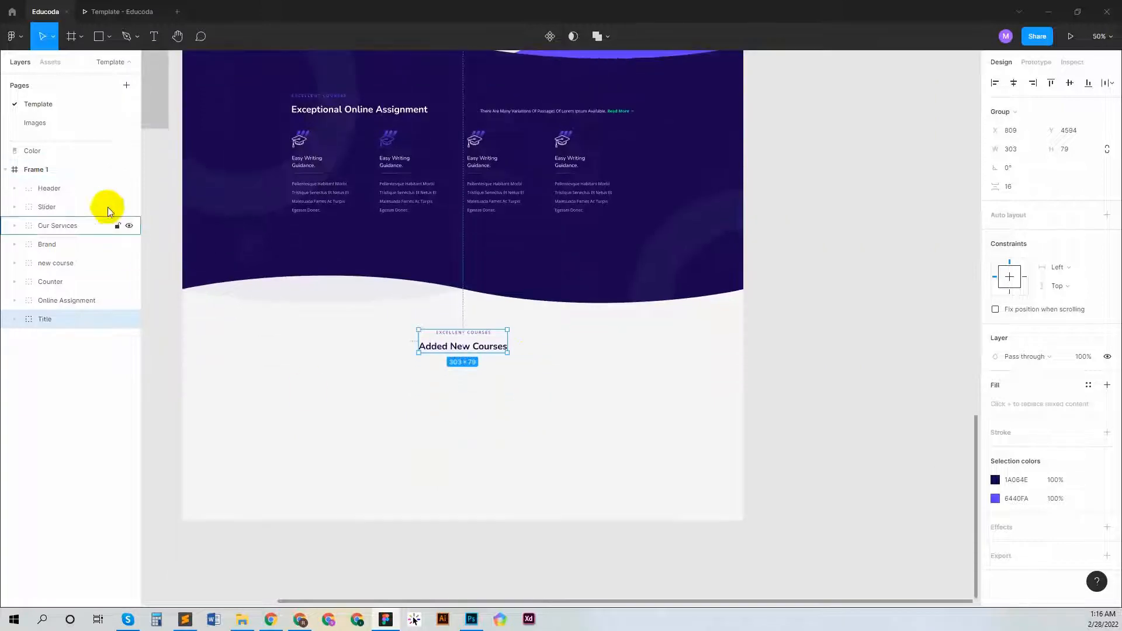
# - Extend Frame 1 downward to a height of about 6838 px
pyautogui.click(76, 170)
pyautogui.moveTo(455, 520); pyautogui.dragTo(458, 624)
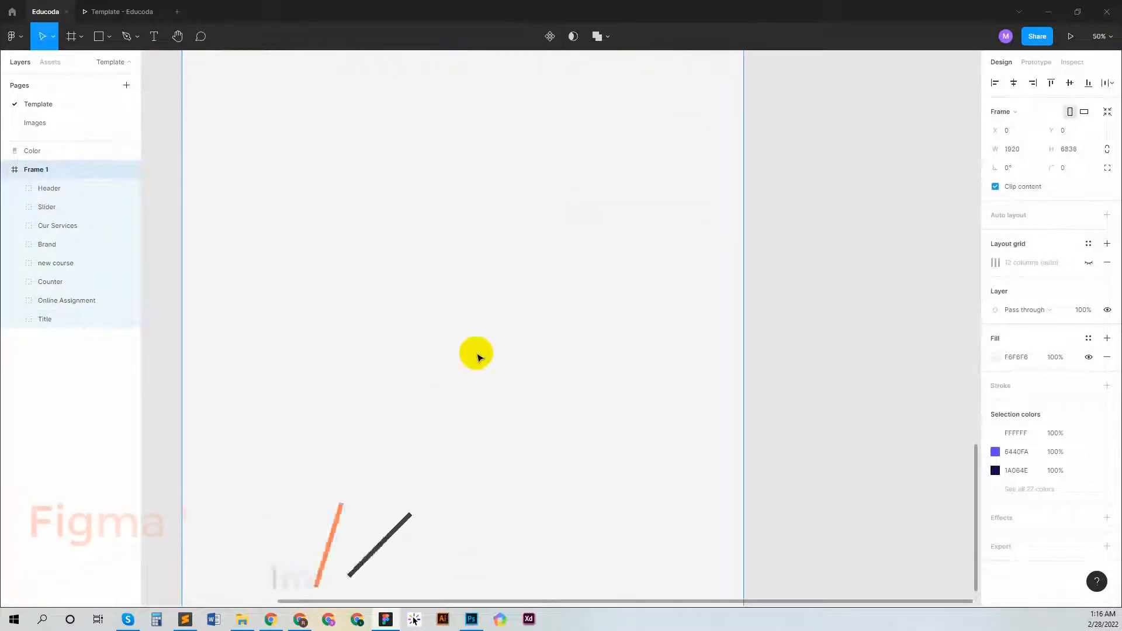
pyautogui.scroll(6, 478, 358)
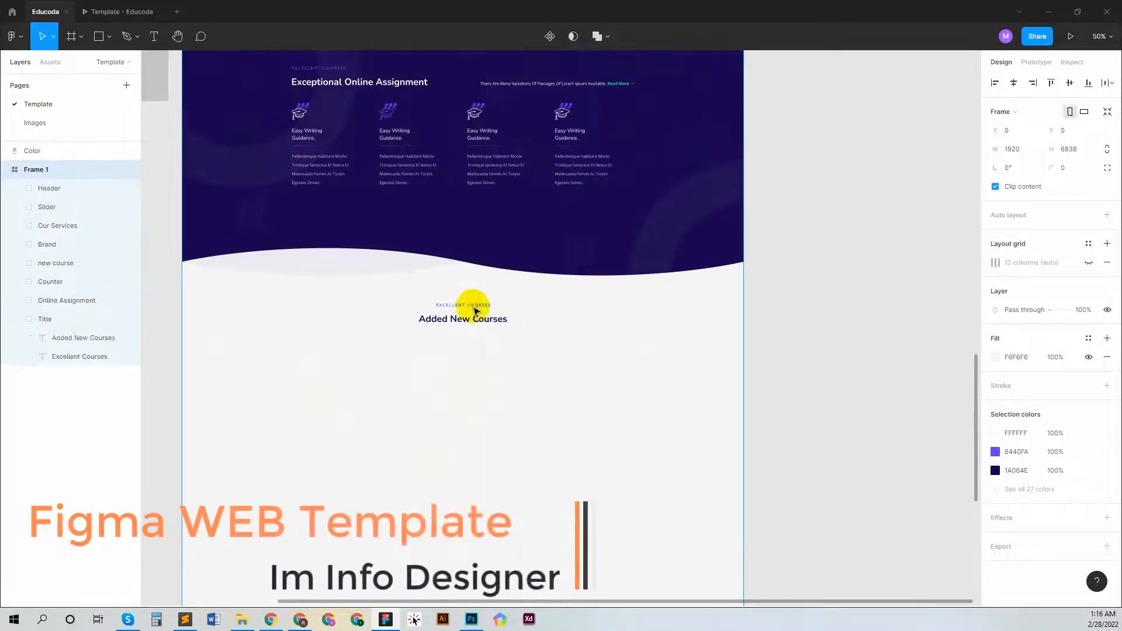
# - Change the copied title's small caption to "Exam Help" and its heading to "Online Assignment Help"
pyautogui.doubleClick(476, 305)
pyautogui.doubleClick(475, 305)
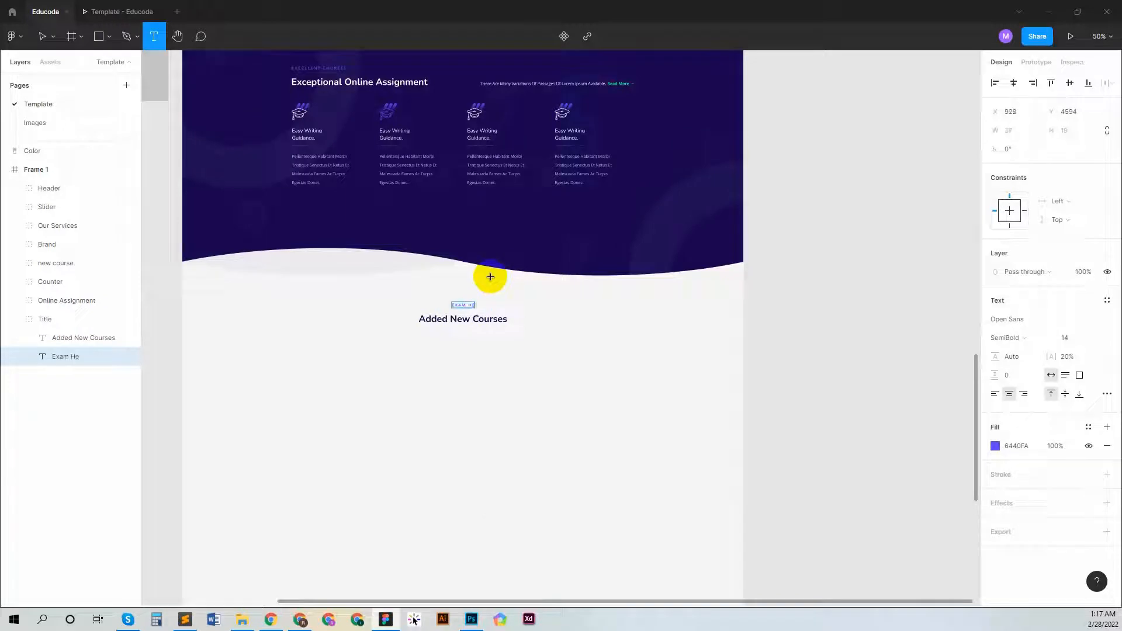
pyautogui.click(457, 319)
pyautogui.write('Online Assi')
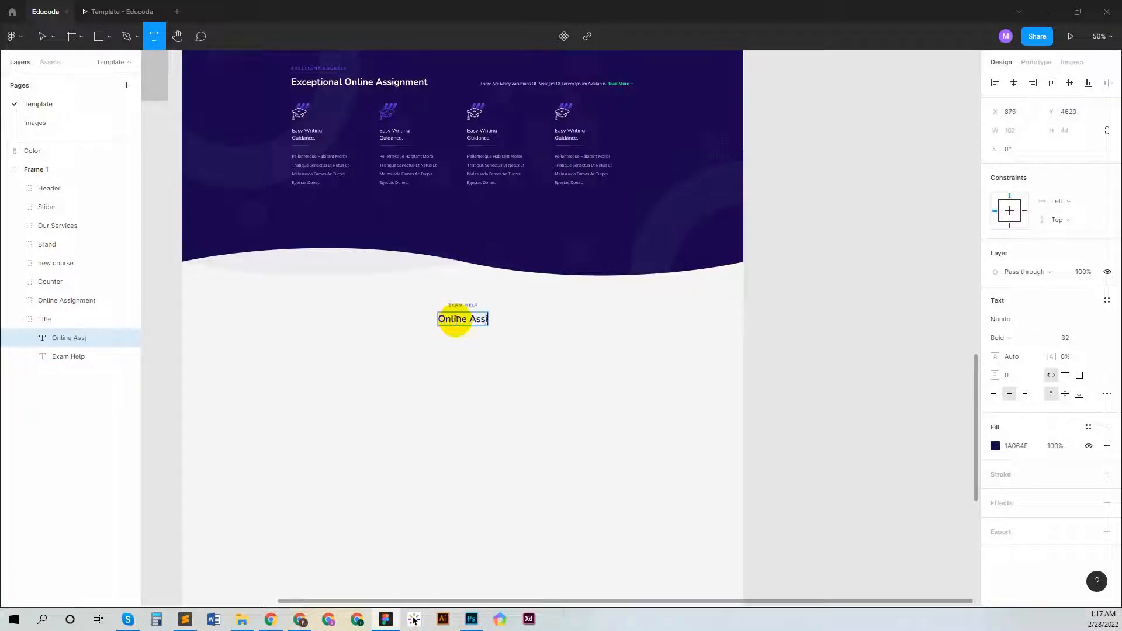
pyautogui.write('gnment')
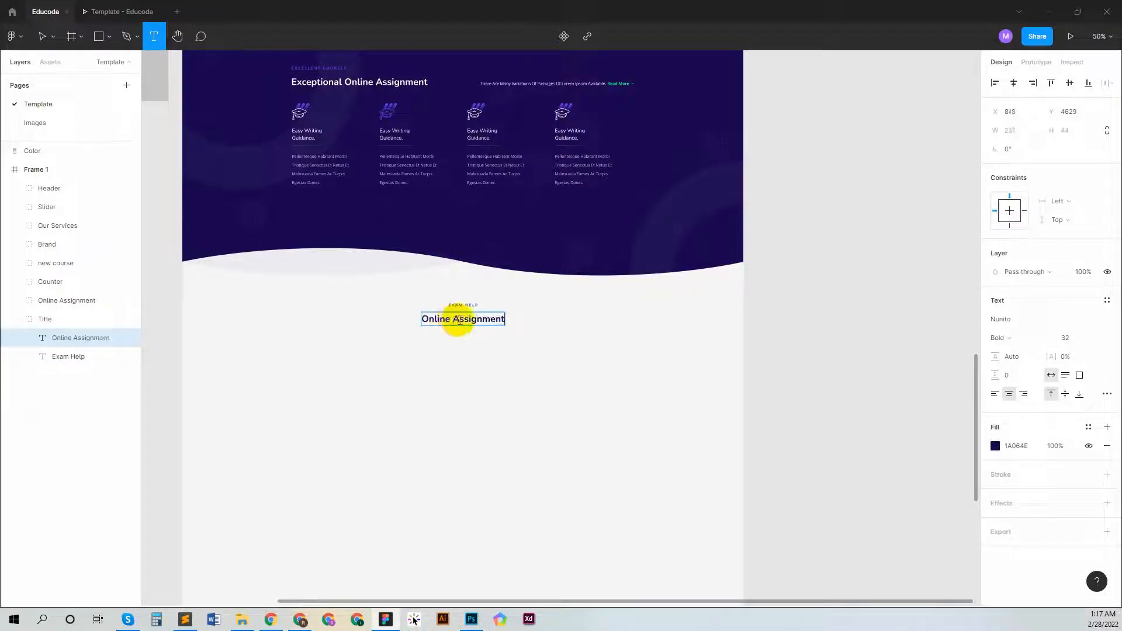
pyautogui.scroll(-1, 478, 339)
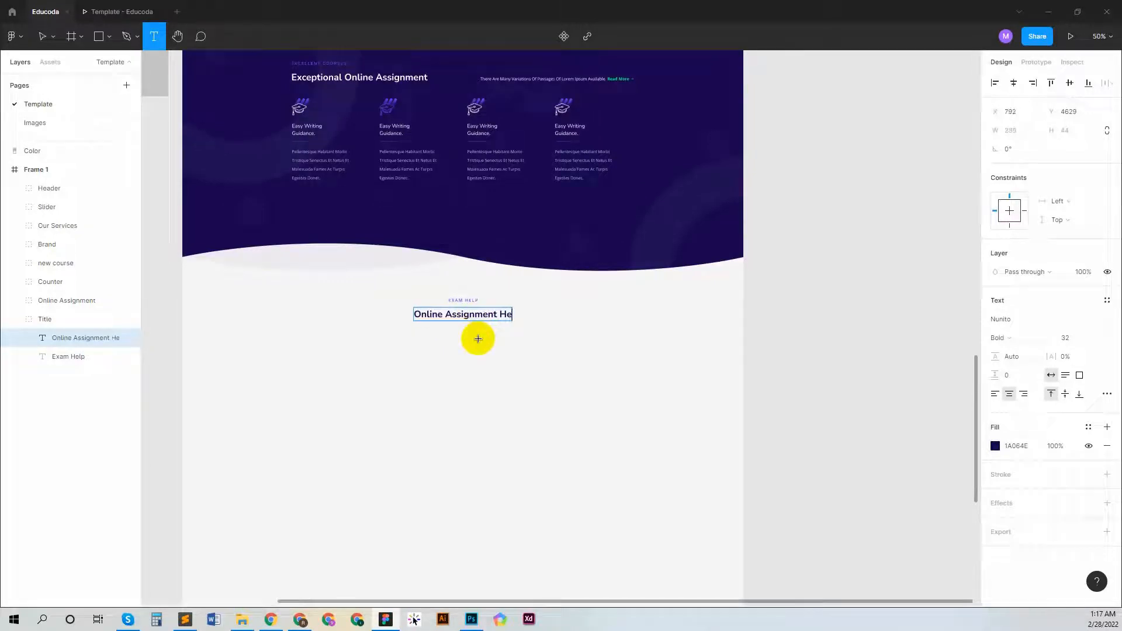
# - Wrap the Title group in a new group and name it "help assignment"
pyautogui.click(15, 321)
pyautogui.hotkey('ctrl', 'g')
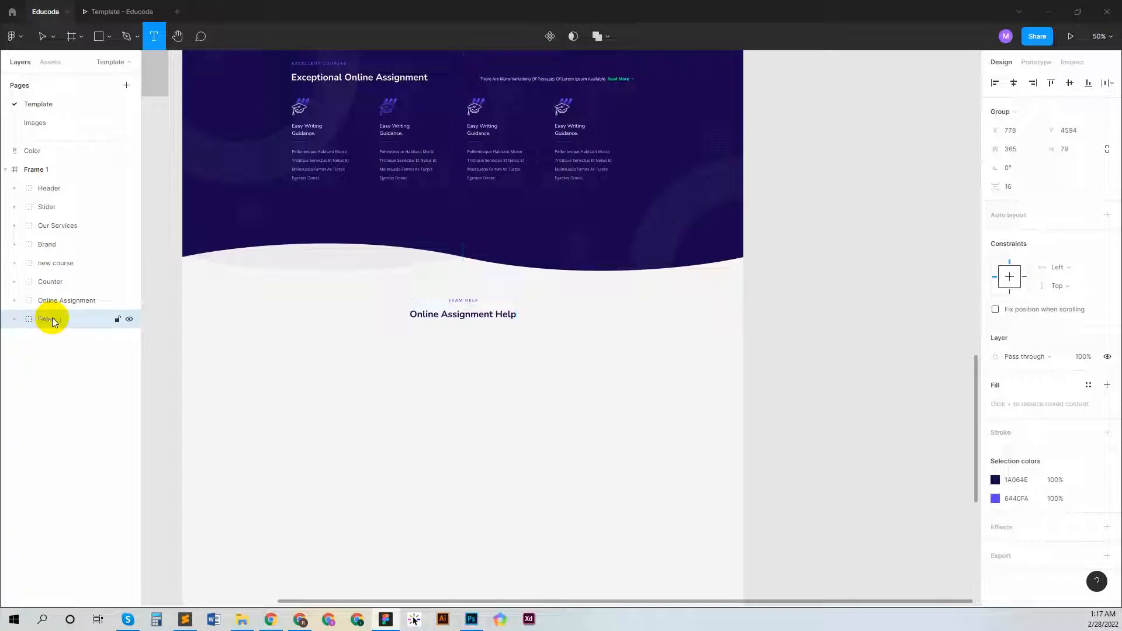
pyautogui.doubleClick(51, 319)
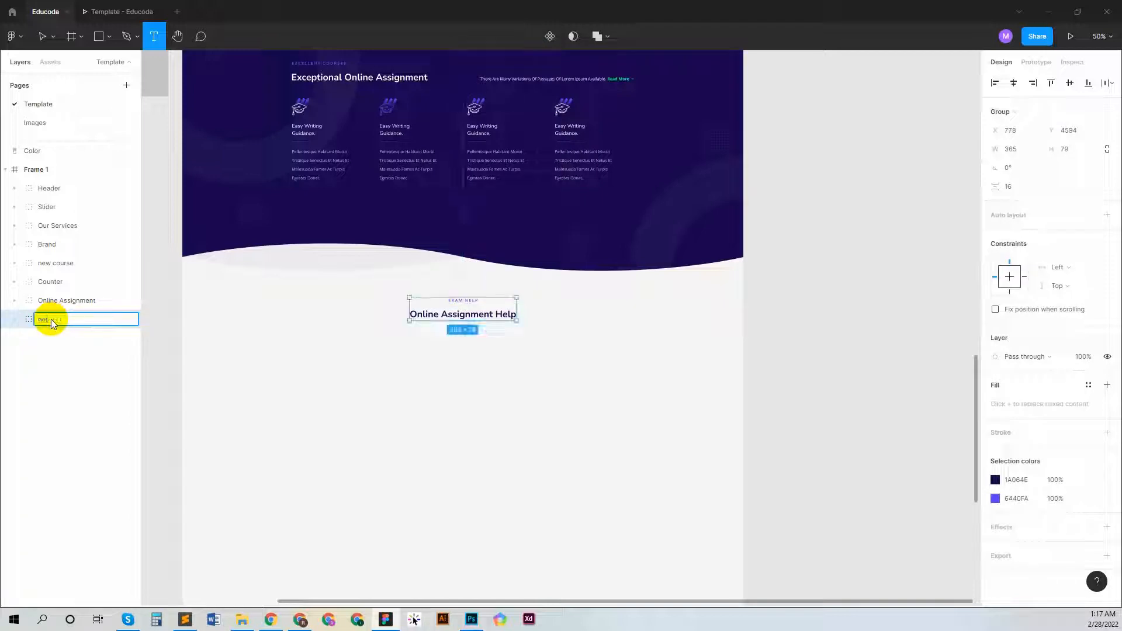
pyautogui.write('help assignment')
pyautogui.press('Return')
pyautogui.scroll(-1, 491, 396)
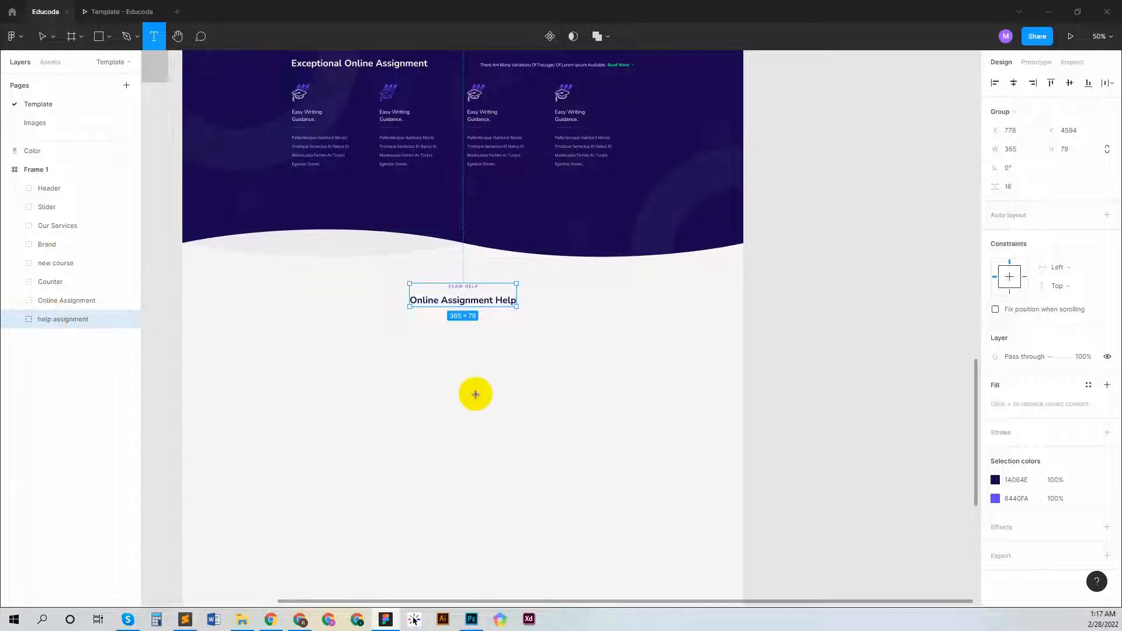
# - Add a text line reading "Nursing Management Engineering Accounting" below the Online Assignment Help heading
pyautogui.hotkey('shift', '0')
pyautogui.moveTo(346, 375); pyautogui.dragTo(476, 327)
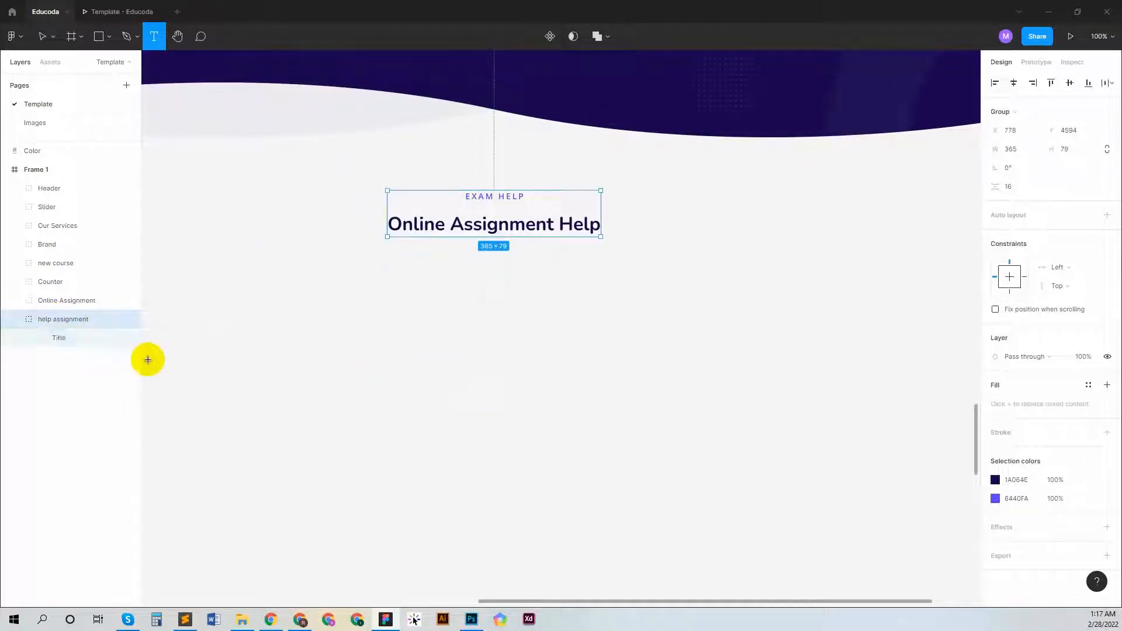
pyautogui.click(302, 304)
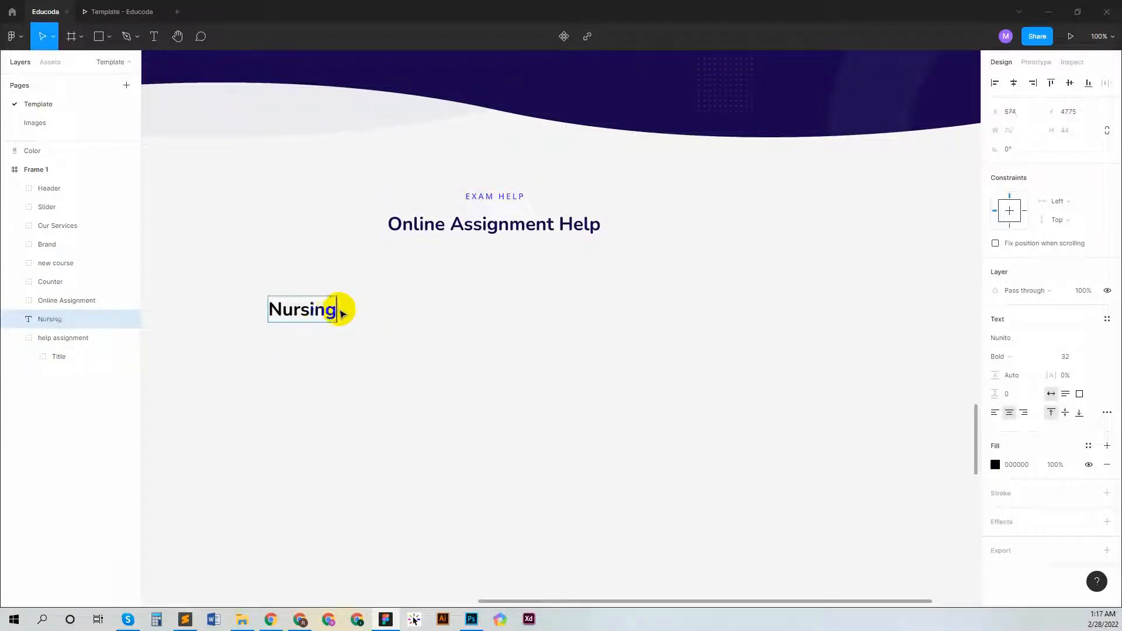
pyautogui.write('Nursing Manage')
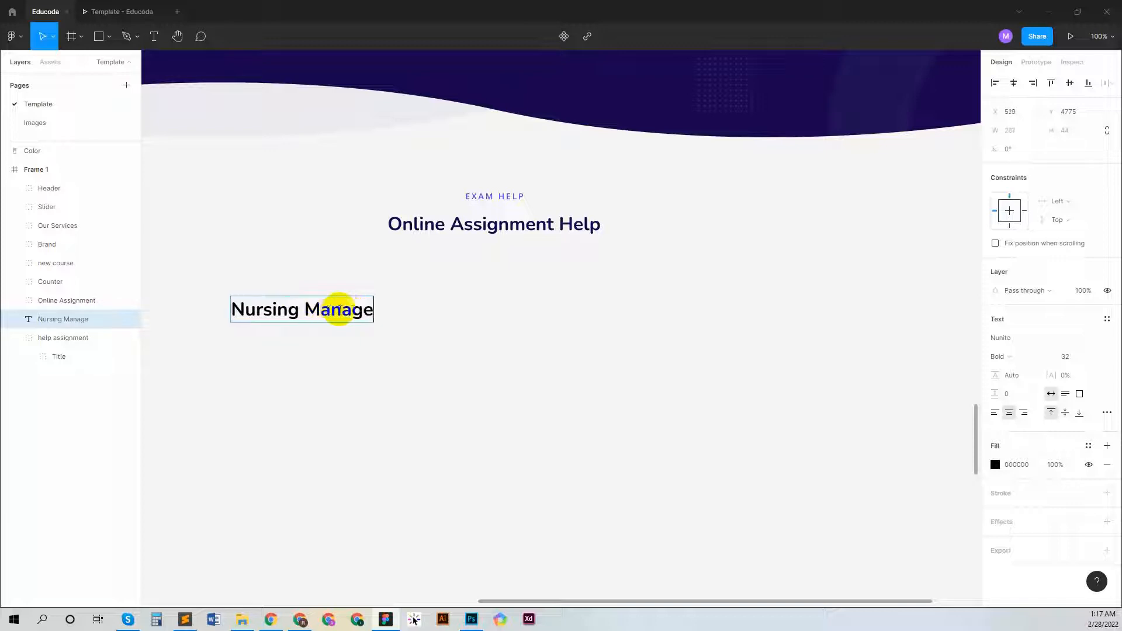
pyautogui.write('ment')
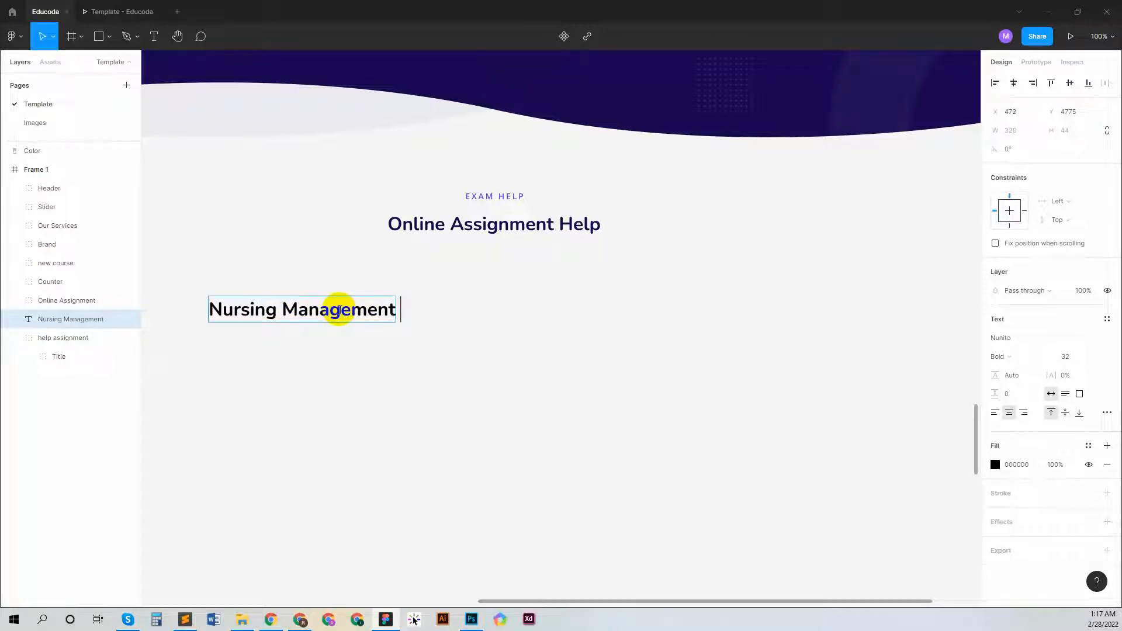
pyautogui.write(' Wn')
pyautogui.press('BackSpace')
pyautogui.press('BackSpace')
pyautogui.write('E')
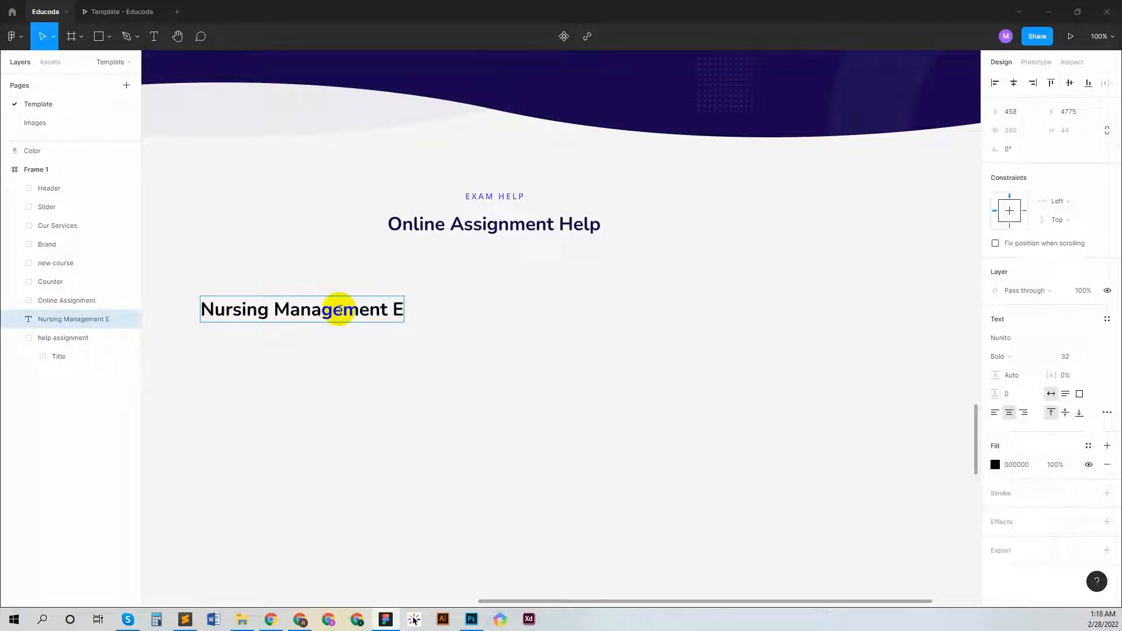
pyautogui.write('n')
pyautogui.write('gineeering')
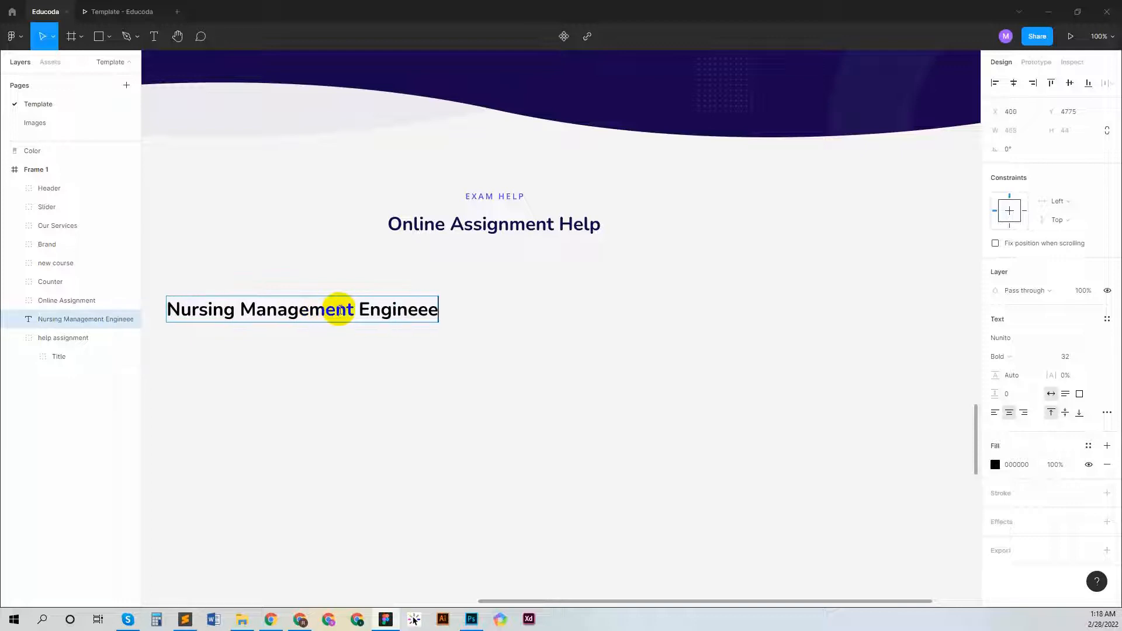
pyautogui.click(408, 306)
pyautogui.press('BackSpace')
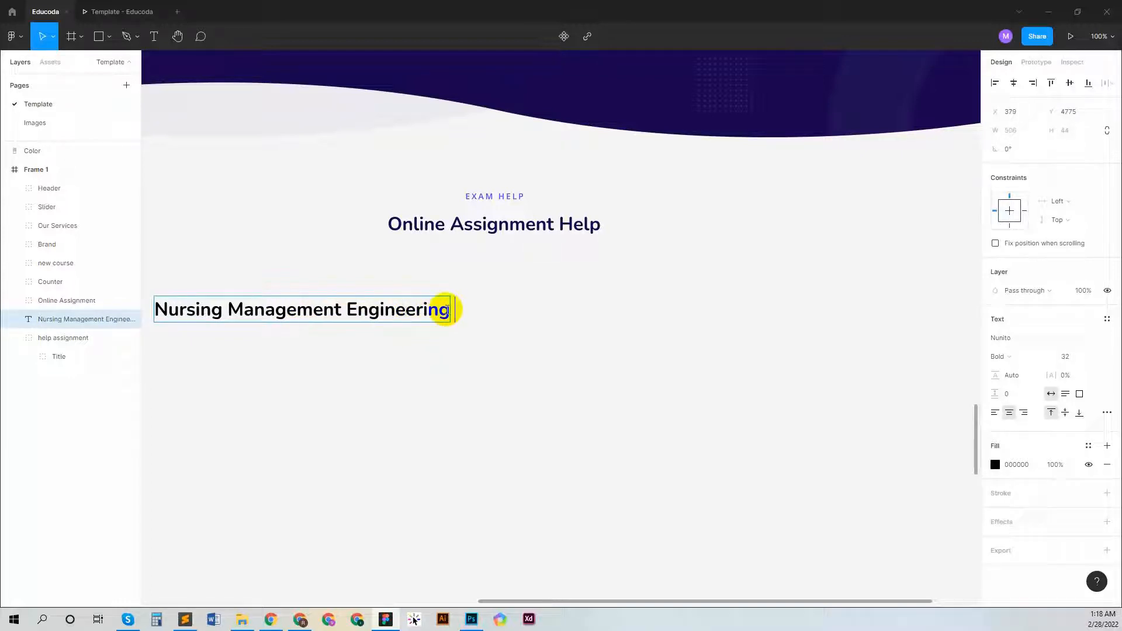
pyautogui.write('Accounti')
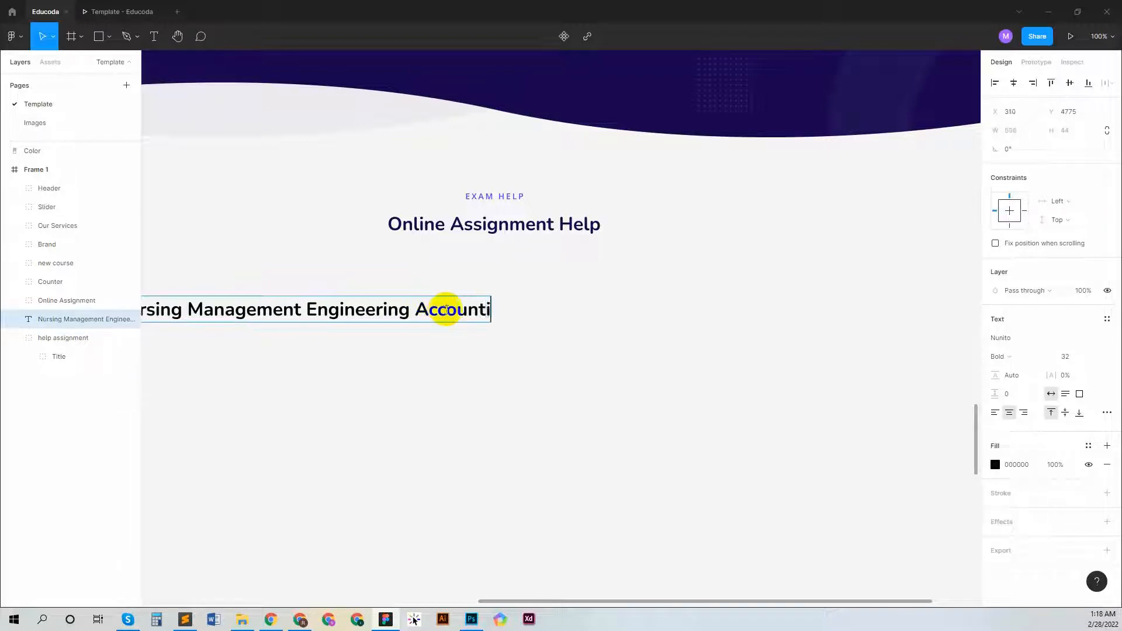
pyautogui.write('ng')
# - Try the Open Sans font on the whole category line and restore Nunito
pyautogui.hotkey('ctrl', 'a')
pyautogui.click(1024, 338)
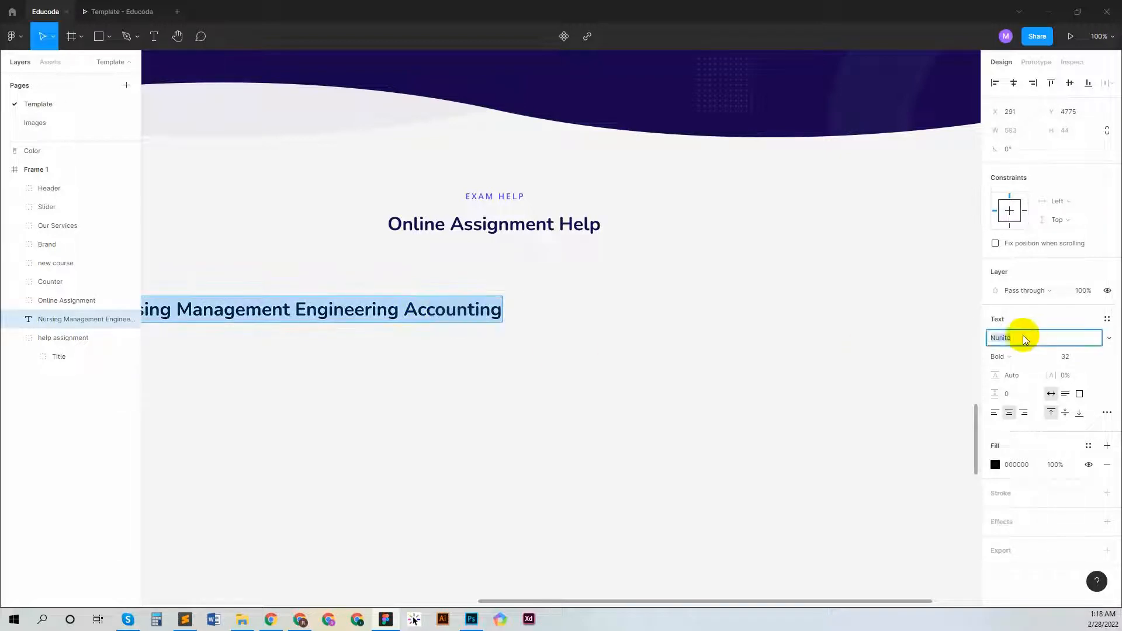
pyautogui.write('Open Sans')
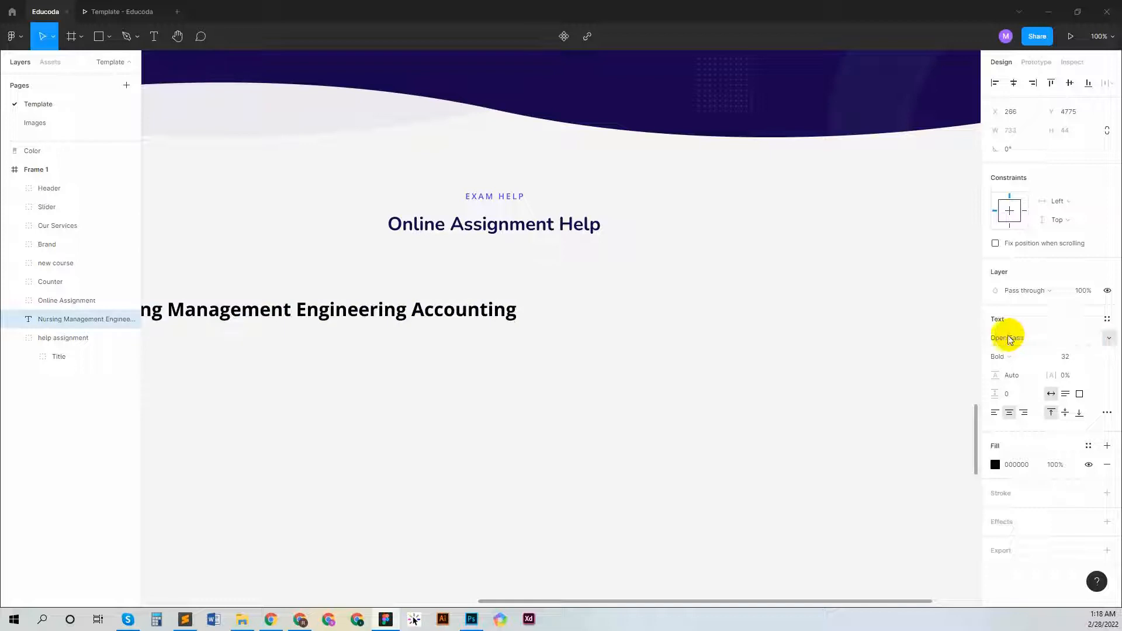
pyautogui.press('Return')
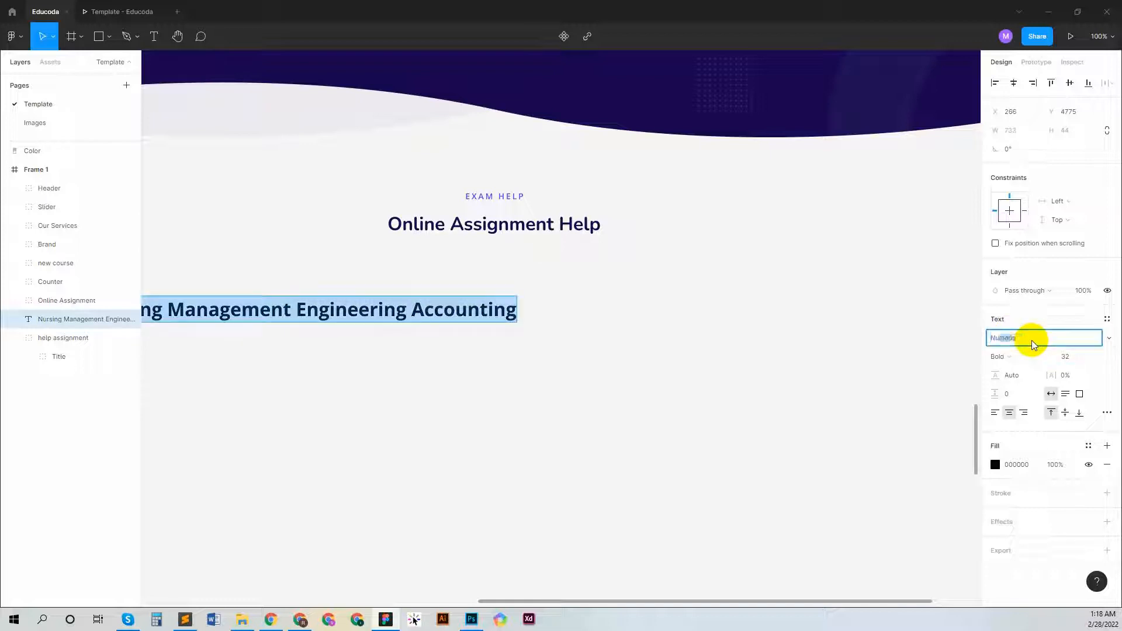
pyautogui.write('Nun')
pyautogui.press('Return')
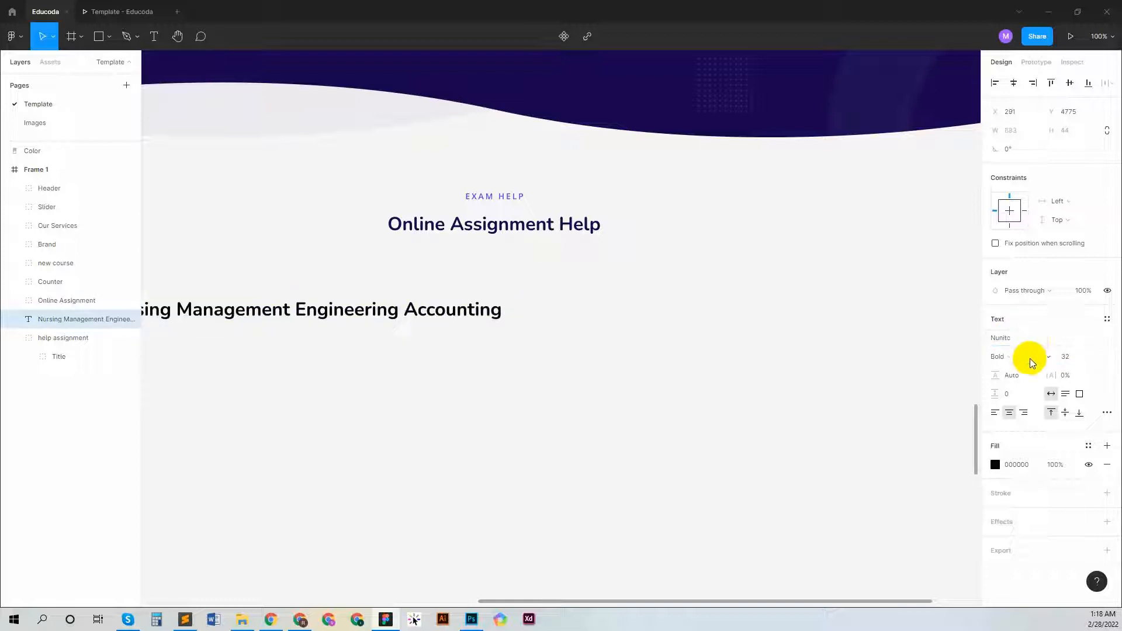
# - Set the category line to Regular weight and font size 16
pyautogui.click(1030, 359)
pyautogui.click(1026, 338)
pyautogui.click(1087, 358)
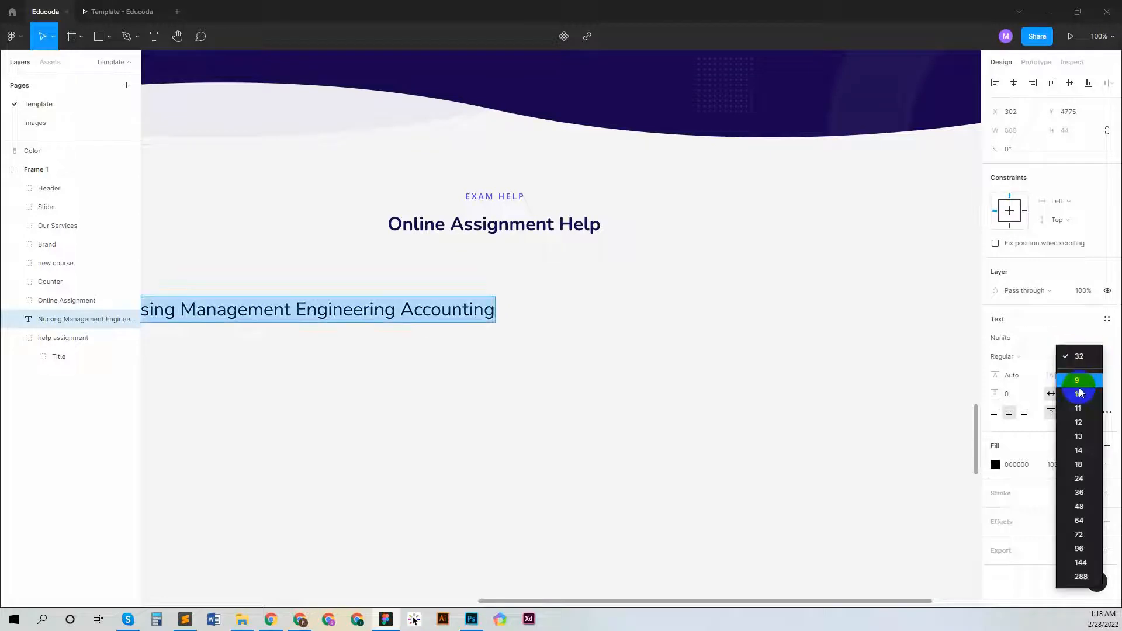
pyautogui.click(1077, 452)
pyautogui.write('16')
pyautogui.press('Return')
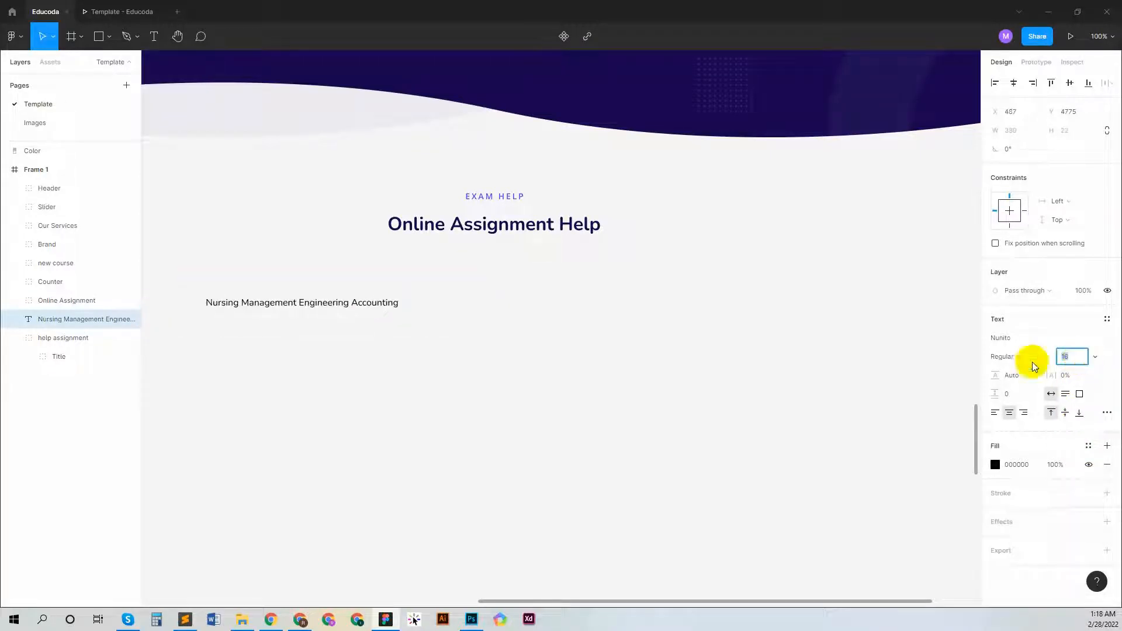
# - Append "Medical" to the category line and centre the text horizontally in the frame
pyautogui.doubleClick(394, 303)
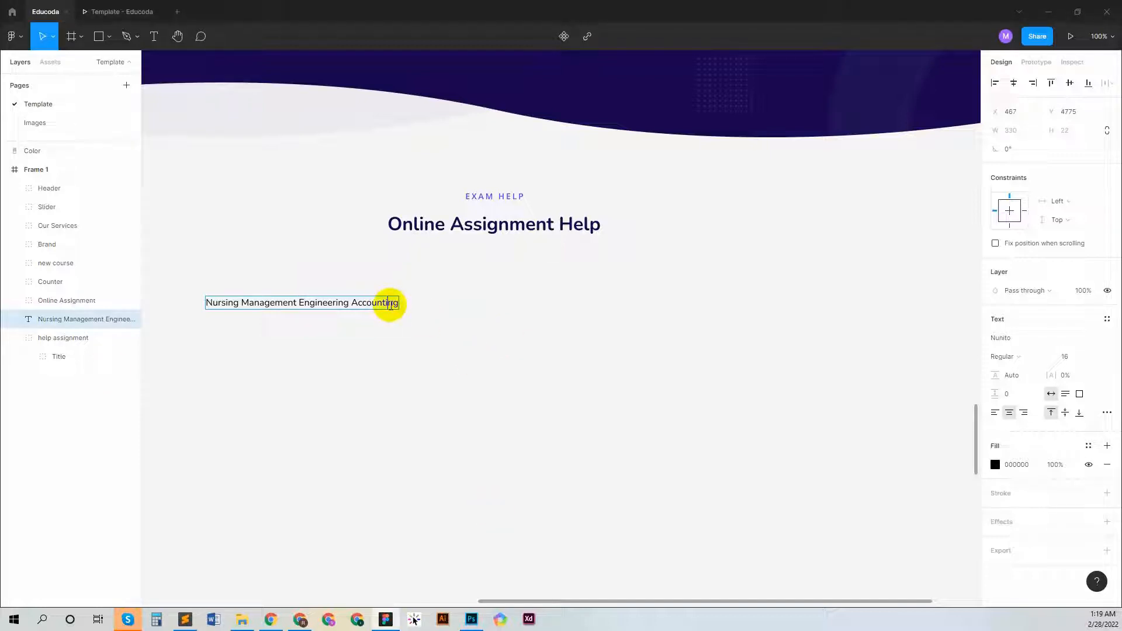
pyautogui.write('Medical')
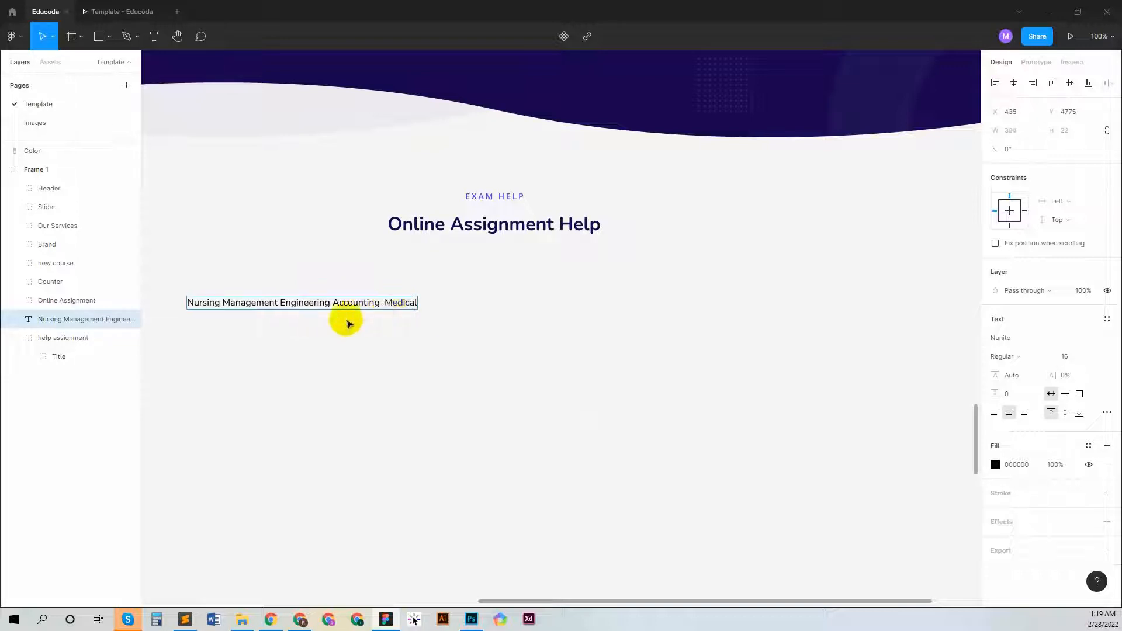
pyautogui.hotkey('ctrl', 'a')
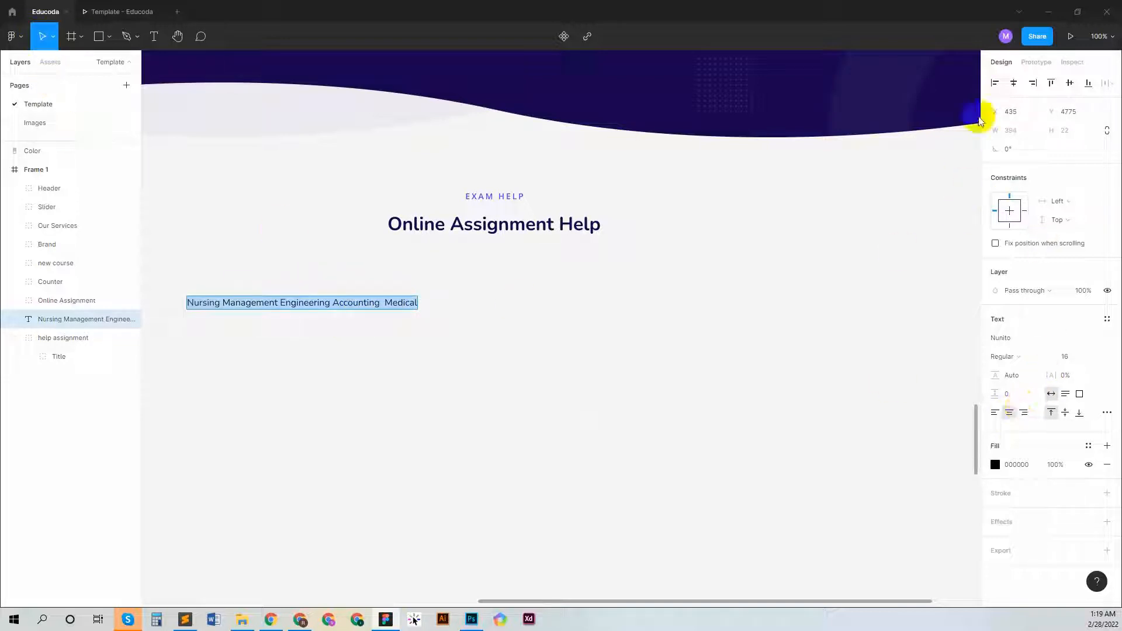
pyautogui.click(1013, 82)
# - Set the category text's fill colour to 777777
pyautogui.click(1011, 465)
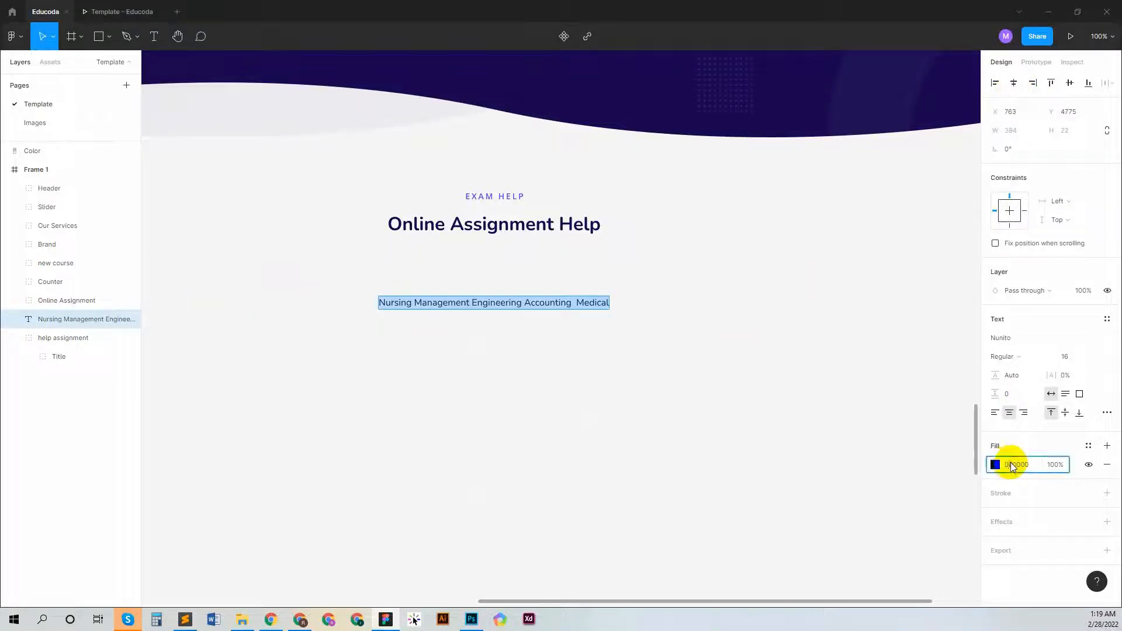
pyautogui.write('070')
pyautogui.press('Return')
pyautogui.click(1018, 465)
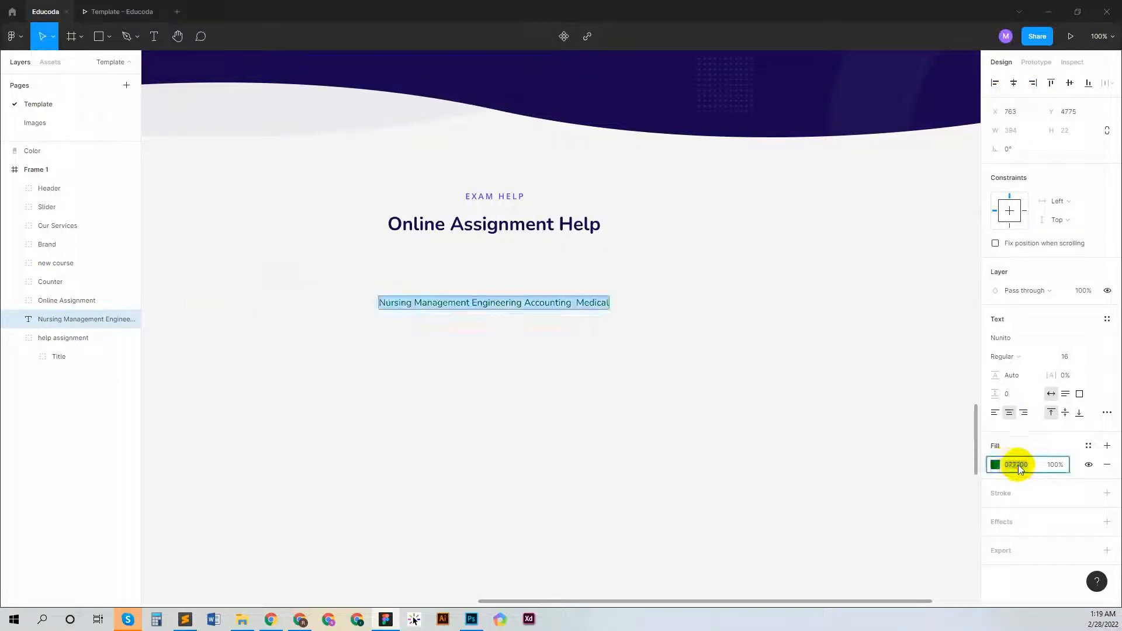
pyautogui.write('777')
pyautogui.press('Return')
# - Insert wider, even spacing between the words Nursing, Management, Engineering, Accounting and Medical, and finish editing the text
pyautogui.doubleClick(409, 301)
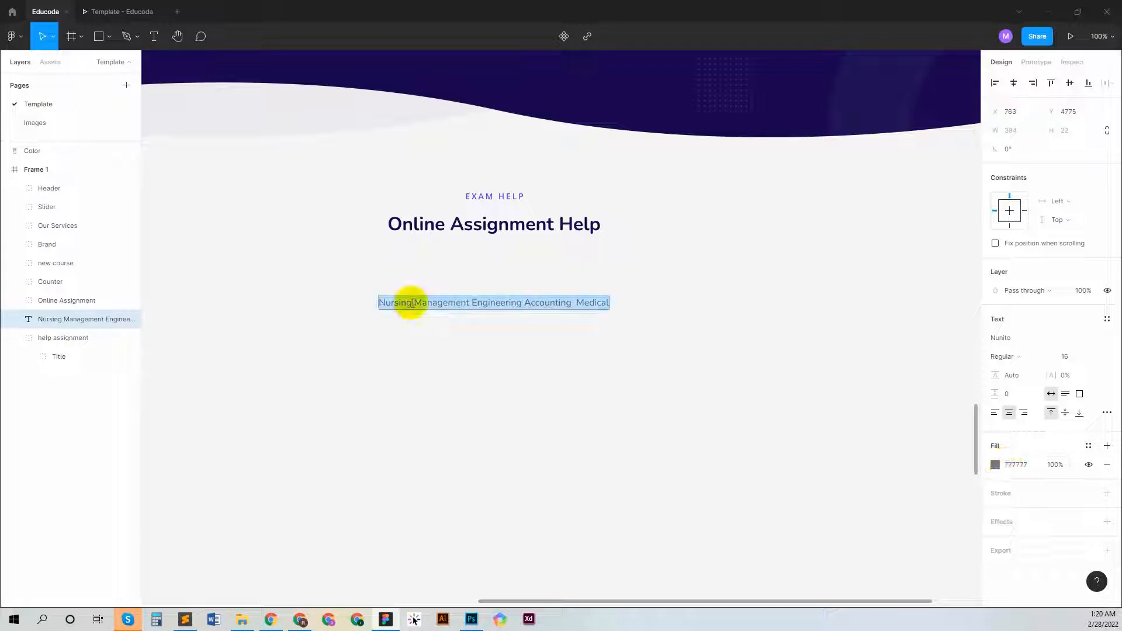
pyautogui.click(408, 304)
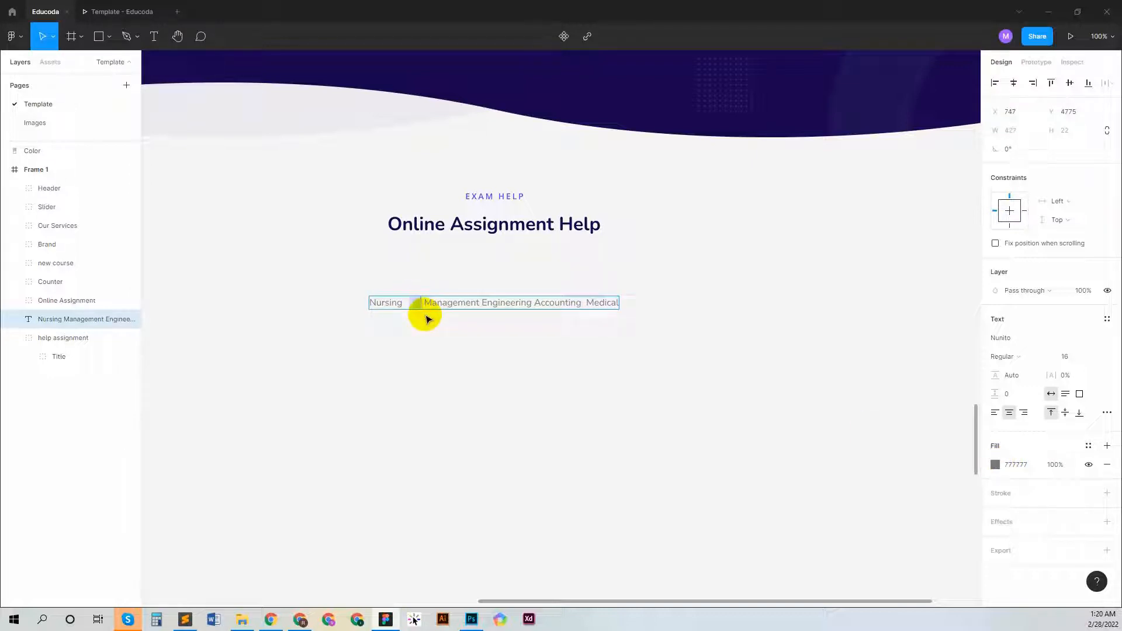
pyautogui.click(482, 303)
pyautogui.click(541, 302)
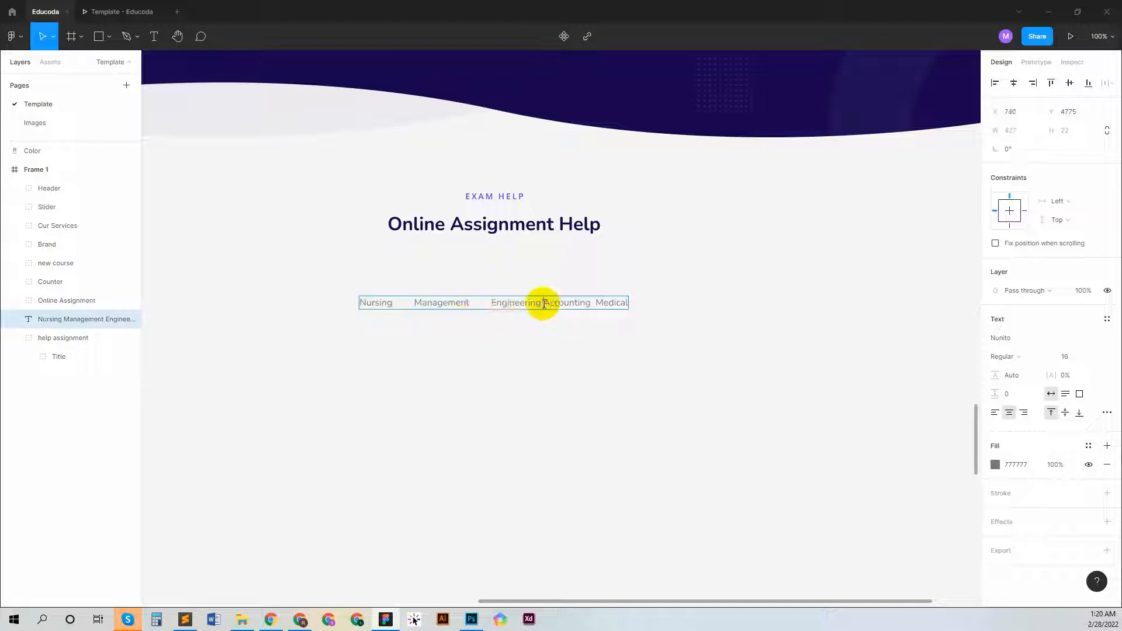
pyautogui.click(602, 302)
pyautogui.press('Escape')
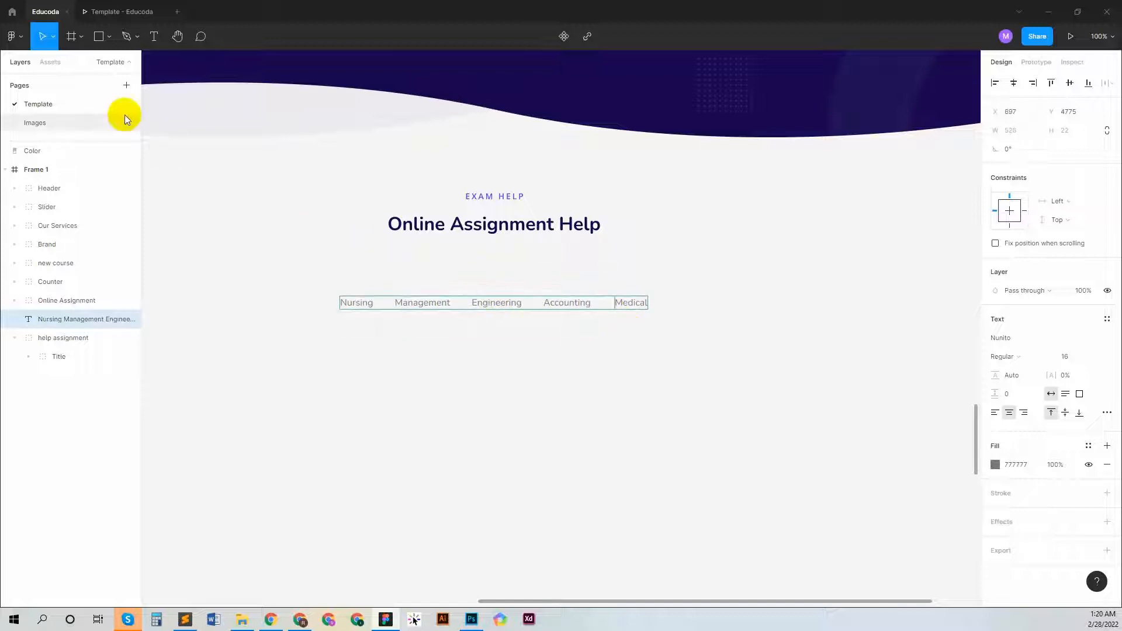
pyautogui.click(47, 40)
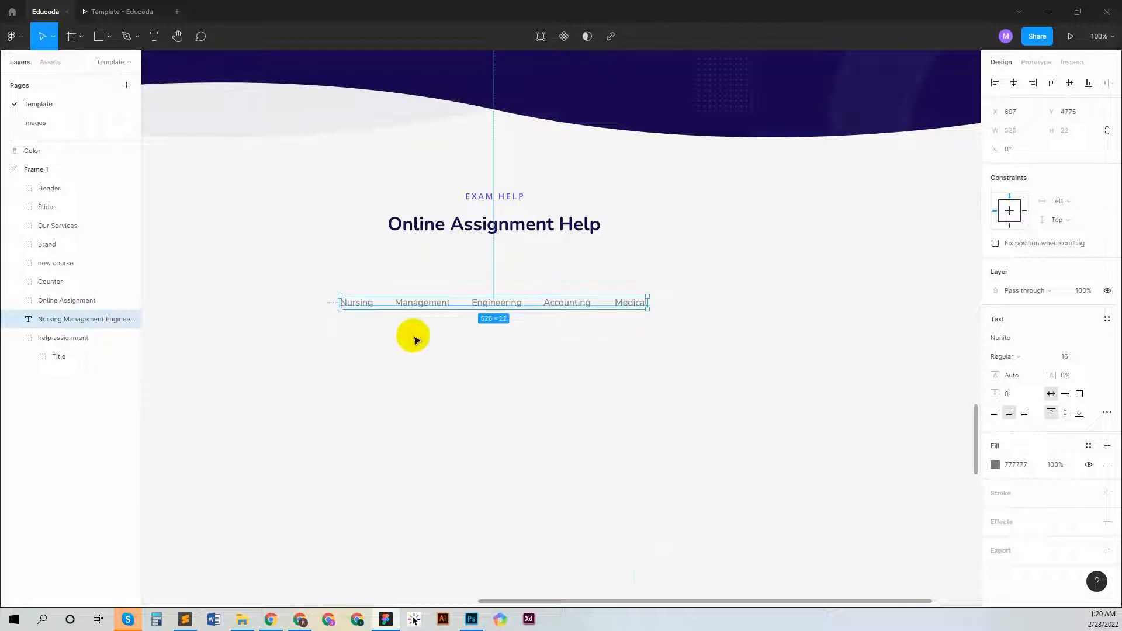
# - Recolour the word "Management" in the category line to 6440FA by sampling the purple already used in the page
pyautogui.scroll(1, 415, 341)
pyautogui.press('Return')
pyautogui.doubleClick(419, 305)
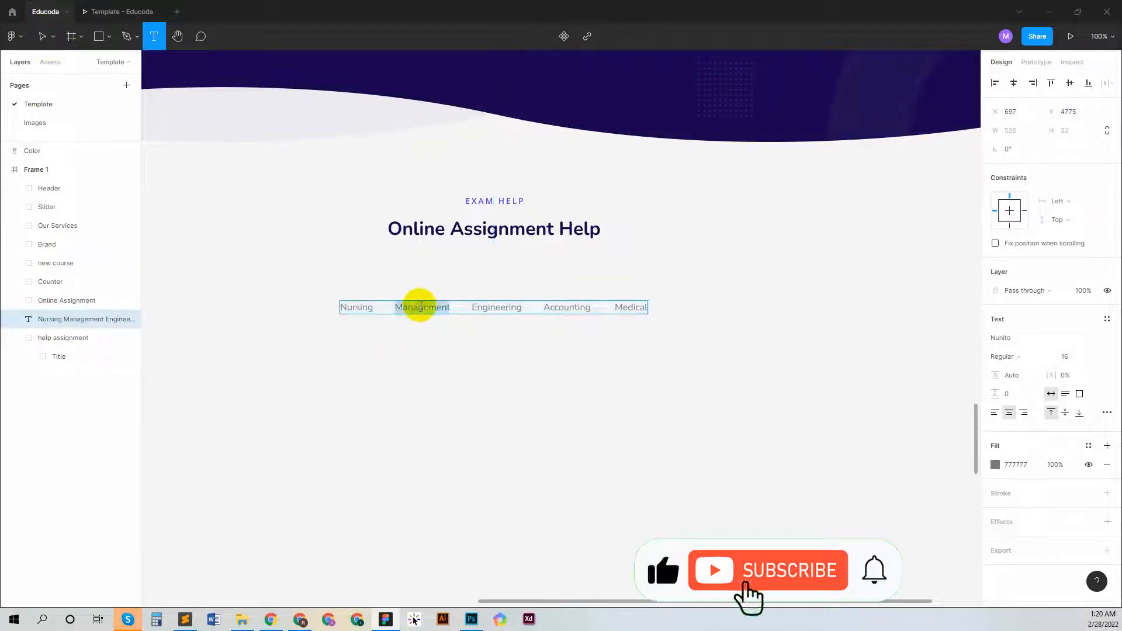
pyautogui.hotkey('ctrl', '-')
pyautogui.click(996, 465)
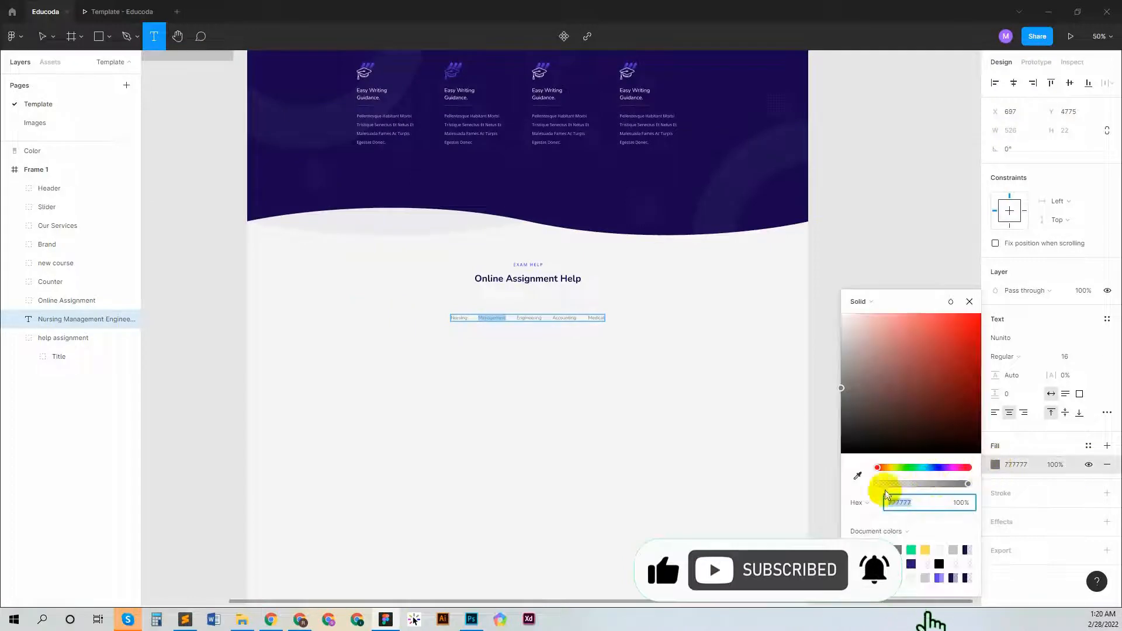
pyautogui.click(857, 475)
pyautogui.scroll(4, 636, 358)
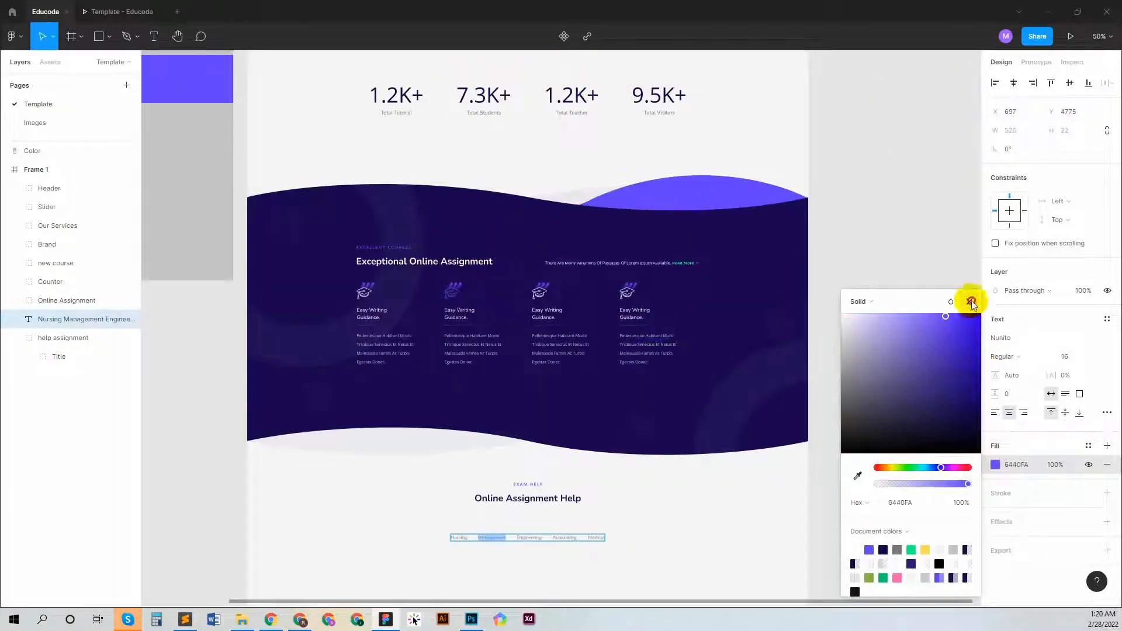
pyautogui.click(969, 302)
pyautogui.scroll(-5, 686, 466)
pyautogui.press('Escape')
pyautogui.hotkey('ctrl', '+')
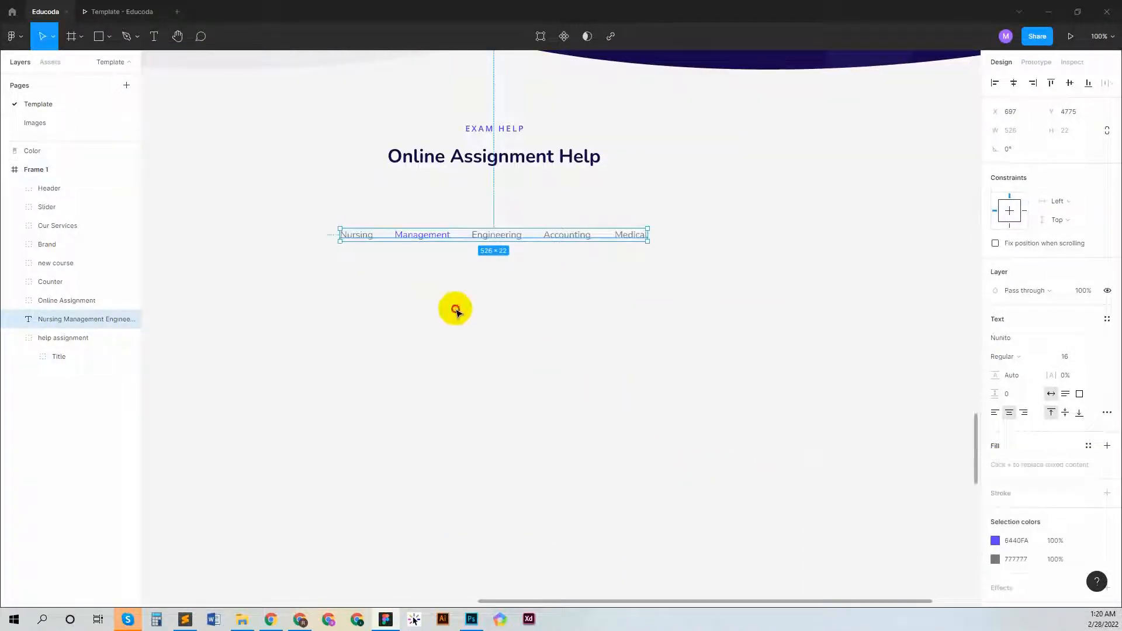
pyautogui.click(459, 321)
# - Move the category line up to Y 4718, just beneath the "Online Assignment Help" title
pyautogui.click(489, 241)
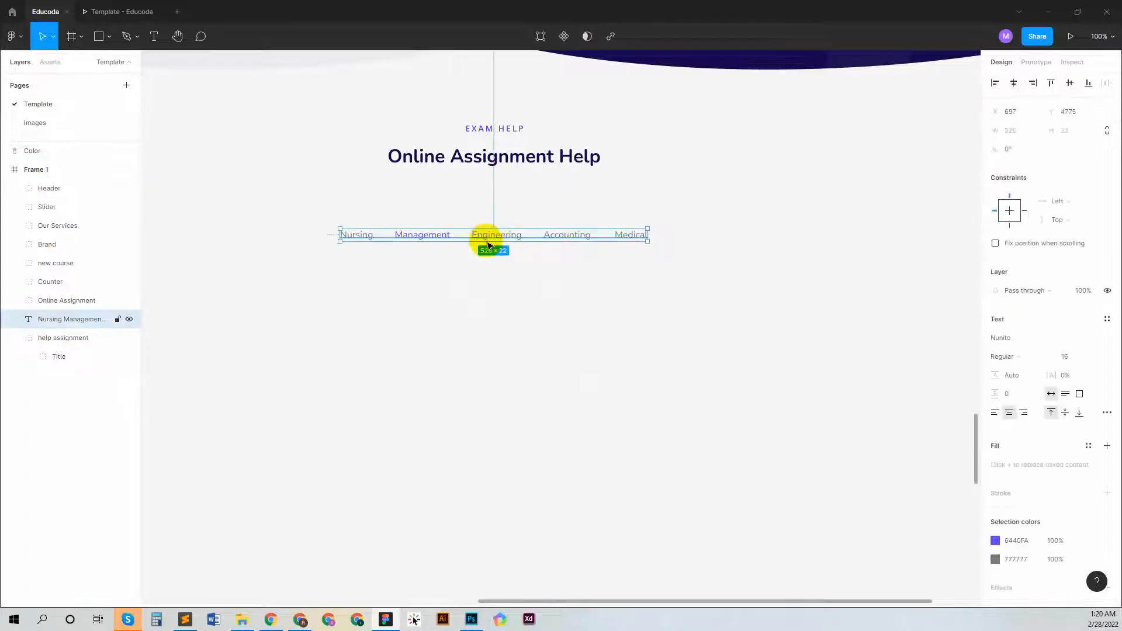
pyautogui.hotkey('shift', 'Up')
pyautogui.hotkey('shift', 'Up')
pyautogui.hotkey('shift', 'Up')
pyautogui.hotkey('shift', 'Up')
pyautogui.hotkey('shift', 'Up')
pyautogui.hotkey('shift', 'Up')
pyautogui.hotkey('shift', 'Up')
pyautogui.hotkey('shift', 'Up')
pyautogui.hotkey('shift', 'Up')
pyautogui.hotkey('shift', 'Up')
pyautogui.hotkey('shift', 'Up')
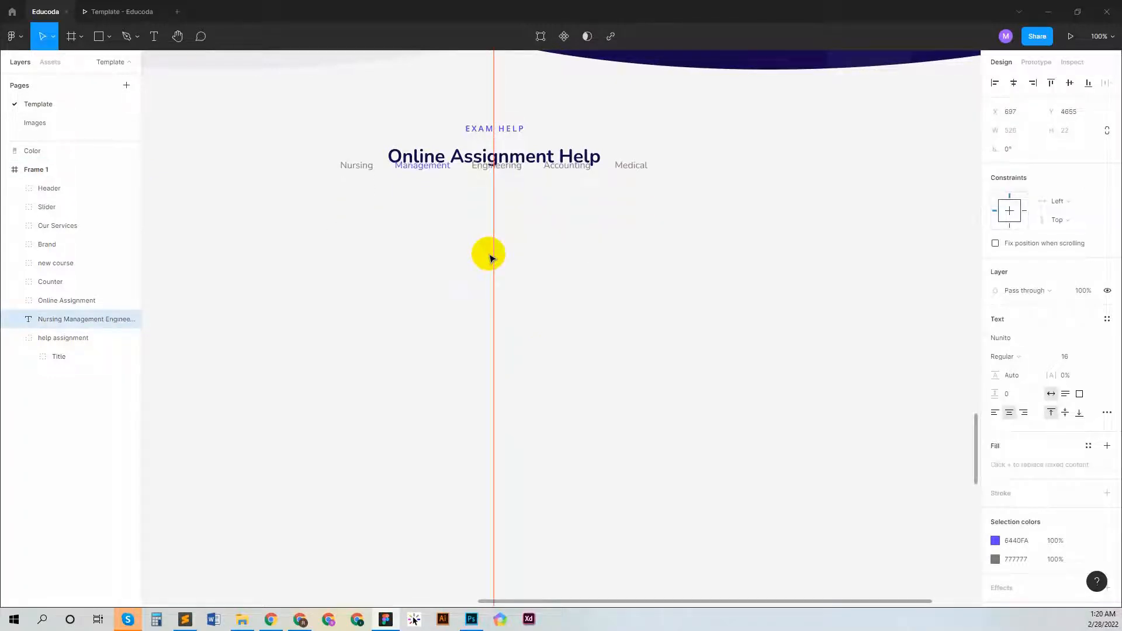
pyautogui.hotkey('shift', 'Down')
pyautogui.hotkey('shift', 'Down')
pyautogui.hotkey('shift', 'Down')
pyautogui.hotkey('shift', 'Down')
pyautogui.hotkey('shift', 'Down')
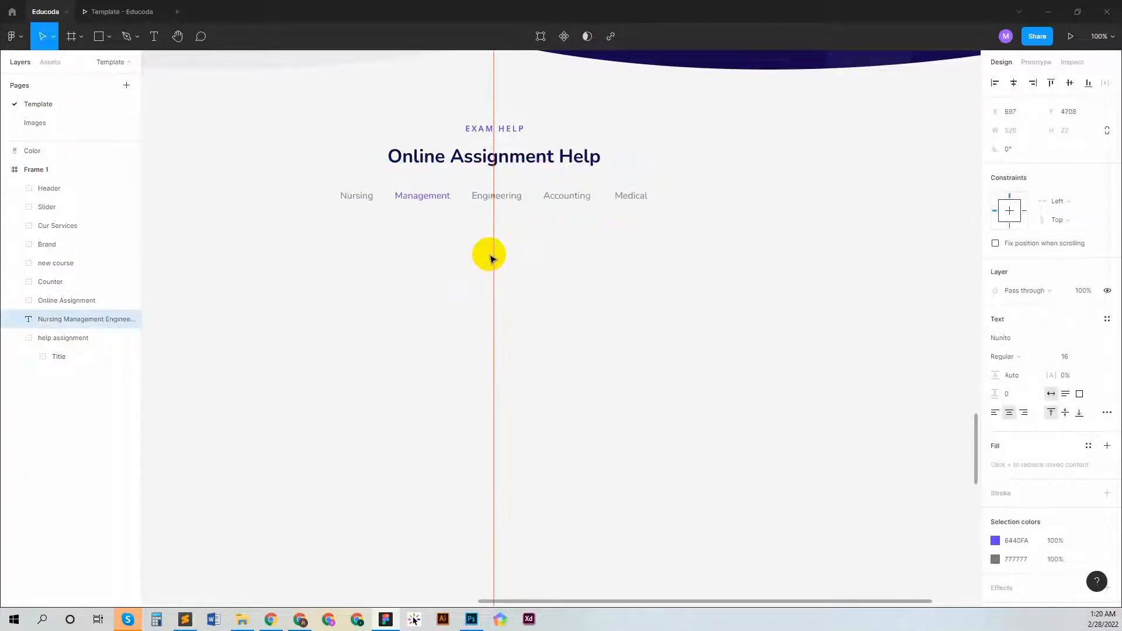
pyautogui.hotkey('shift', 'Down')
pyautogui.scroll(-2, 338, 393)
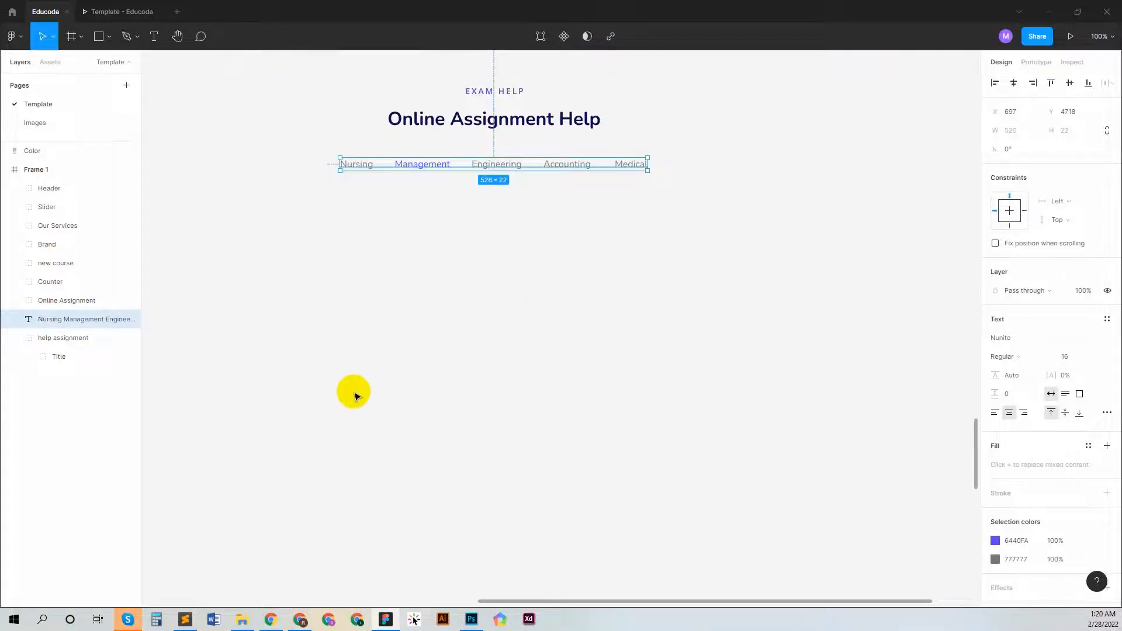
# - Show the frame's 12-column layout grid and draw a rectangle about 570 × 490 across the first six columns below the category line
pyautogui.moveTo(358, 253); pyautogui.dragTo(438, 286)
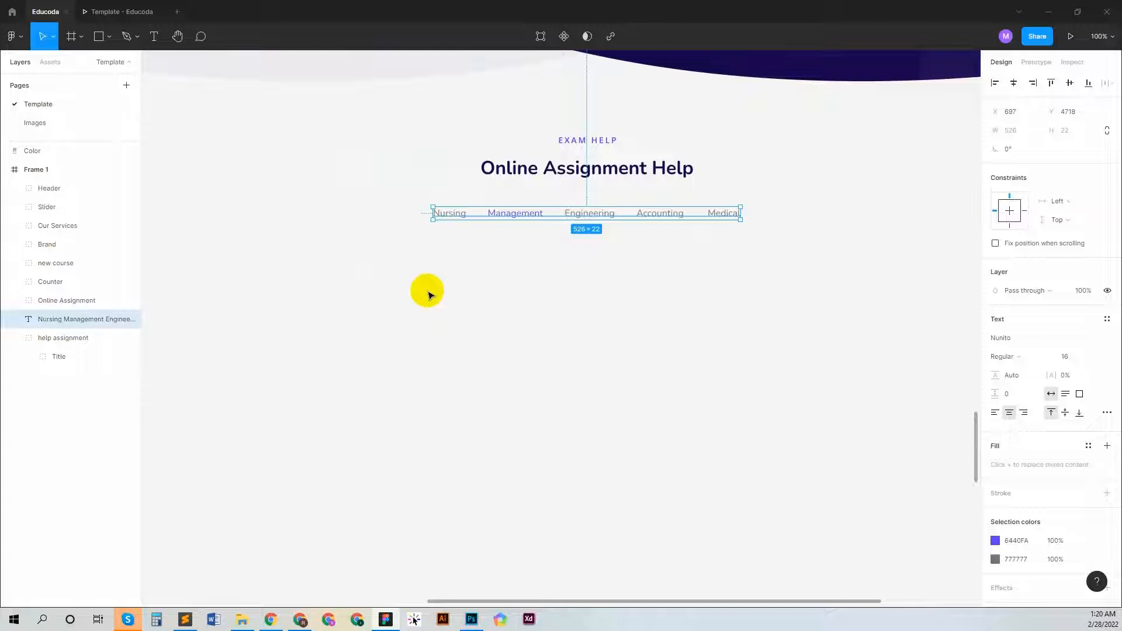
pyautogui.click(98, 36)
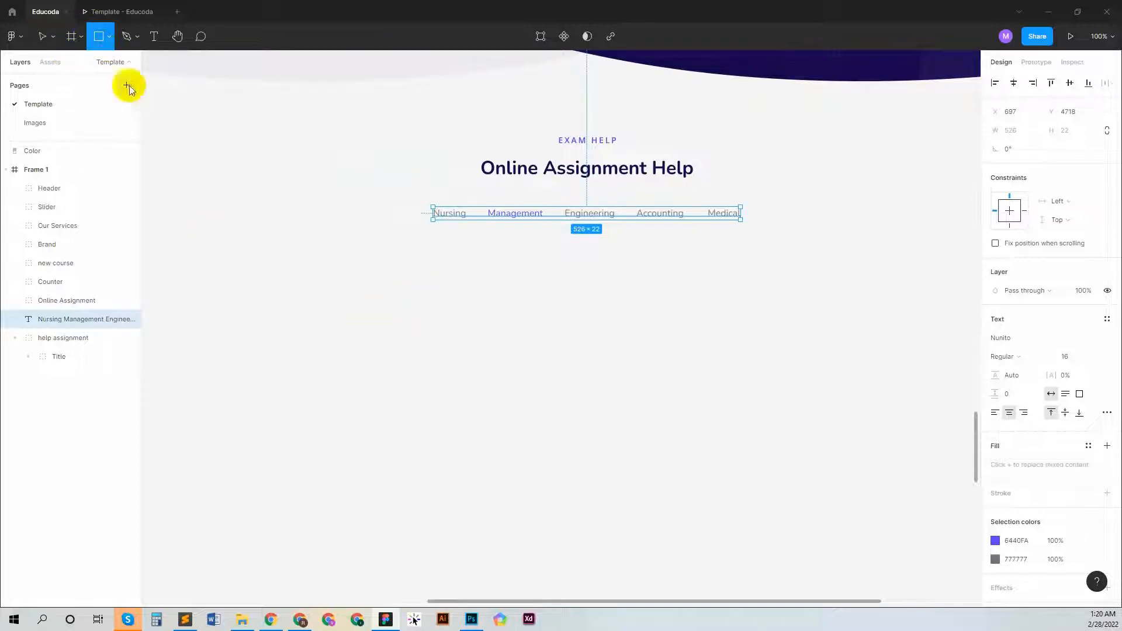
pyautogui.hotkey('ctrl', '-')
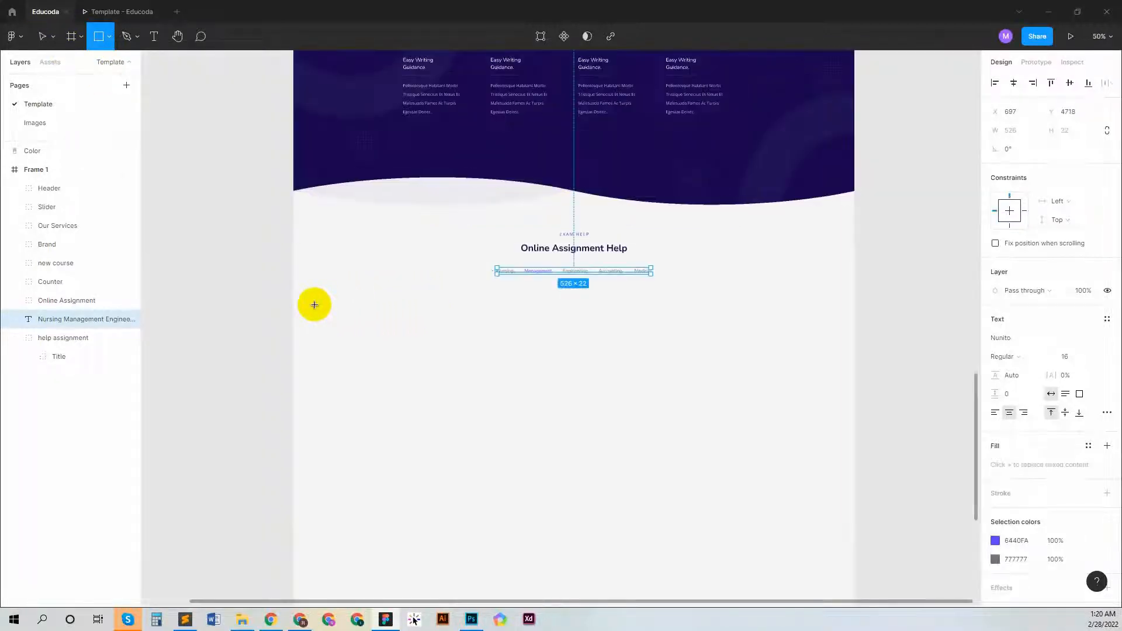
pyautogui.press('Escape')
pyautogui.click(1107, 243)
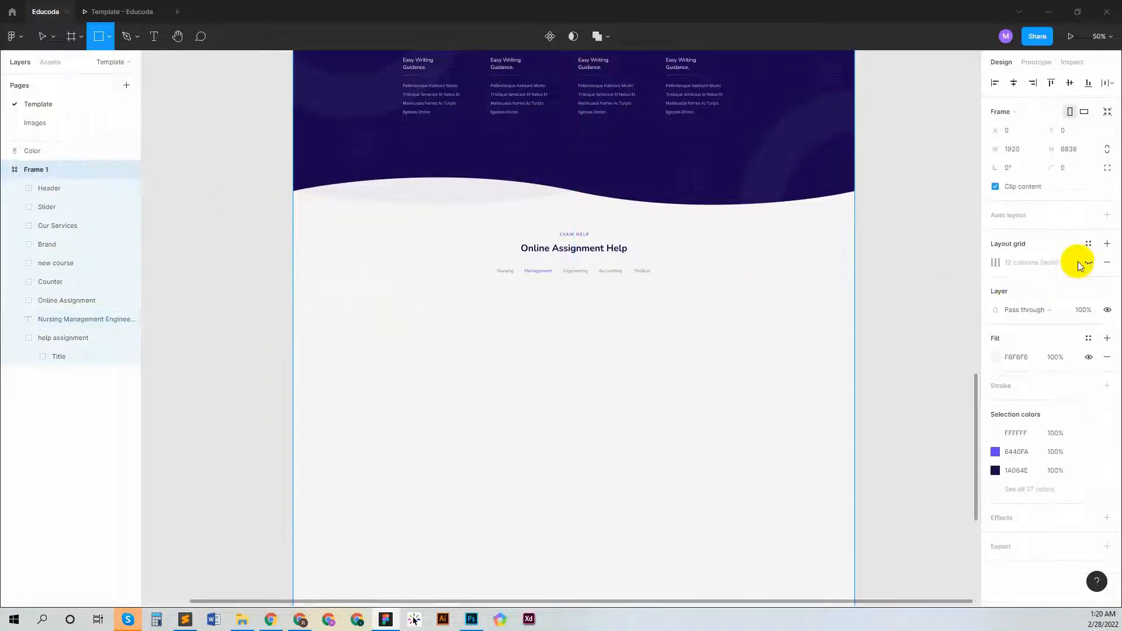
pyautogui.moveTo(403, 314)
pyautogui.mouseDown()
pyautogui.moveTo(549, 476)
pyautogui.moveTo(542, 461)
pyautogui.moveTo(570, 456)
pyautogui.mouseUp()
pyautogui.scroll(-1, 590, 462)
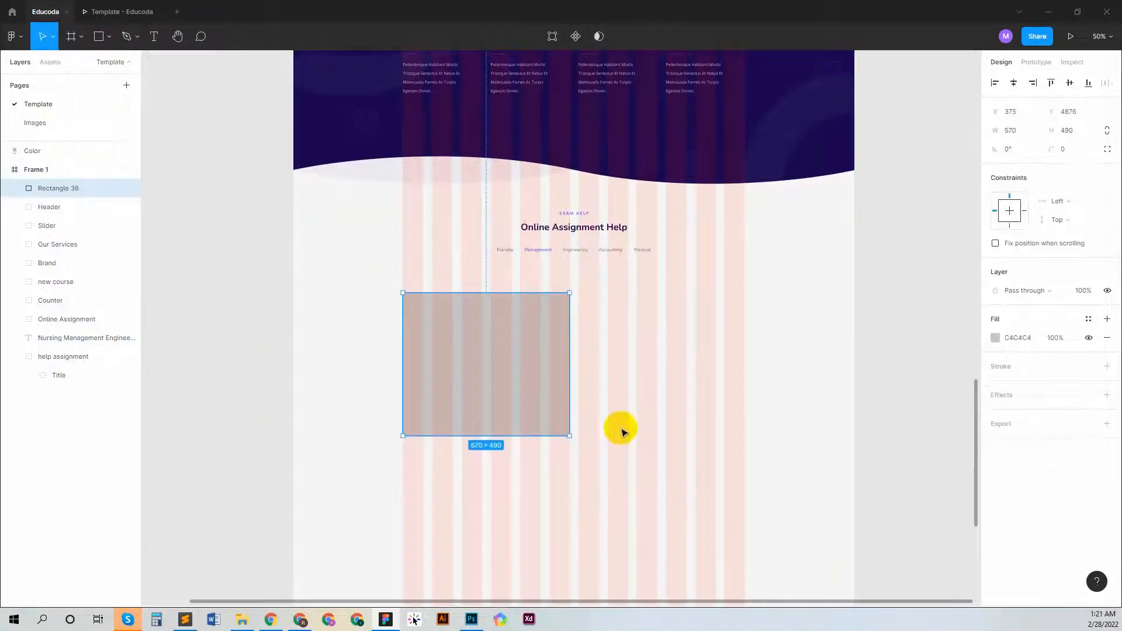
# - Add the text "Management Assignment Help Online." beside the grey rectangle and left-align it
pyautogui.hotkey('ctrl', '+')
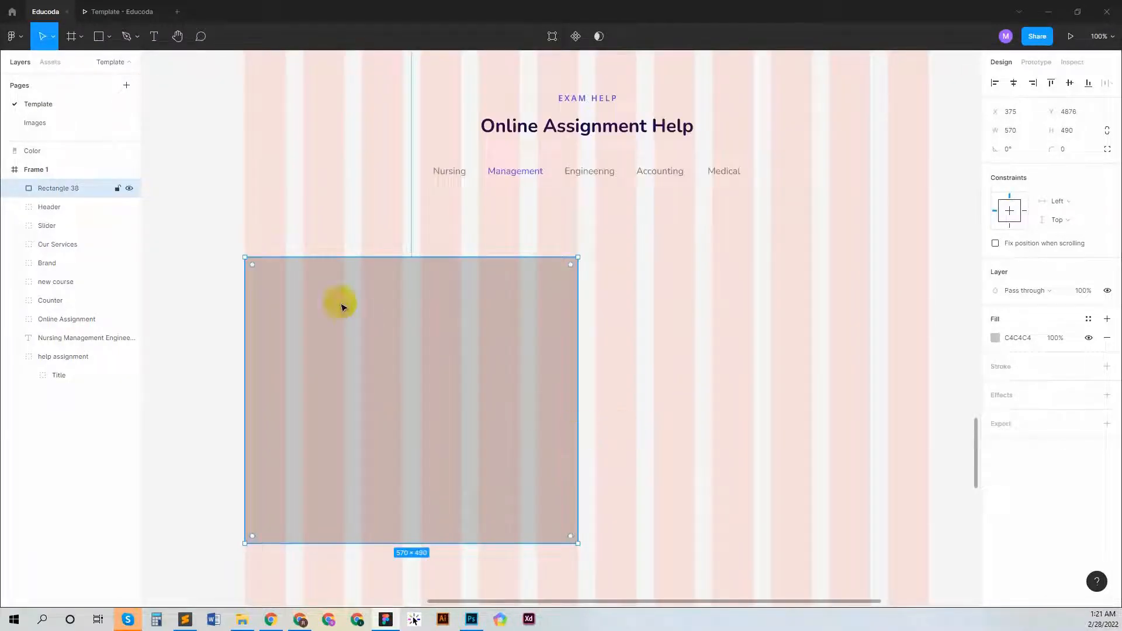
pyautogui.scroll(-2, 338, 303)
pyautogui.click(612, 227)
pyautogui.scroll(1, 628, 266)
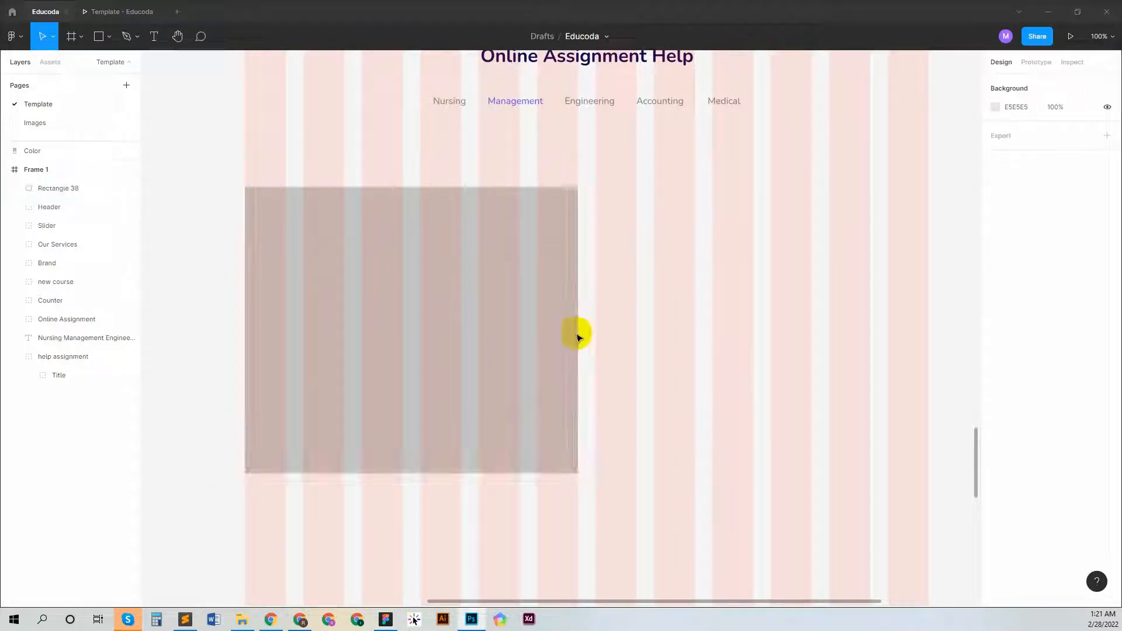
pyautogui.press('t')
pyautogui.click(597, 207)
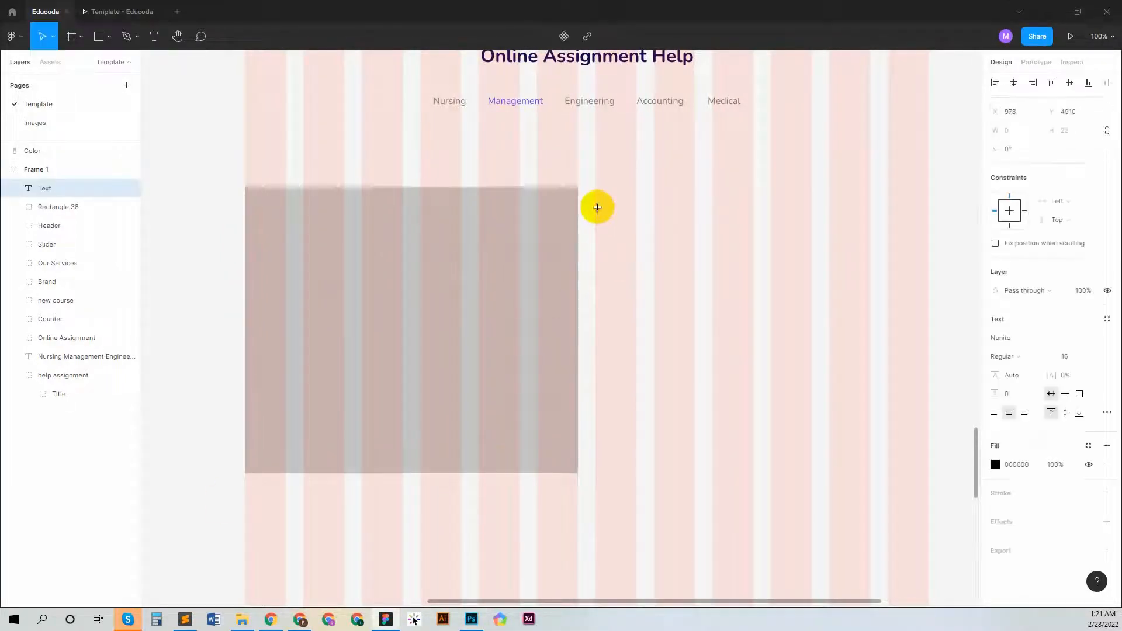
pyautogui.write('Management Assignment Help Online.')
pyautogui.click(992, 415)
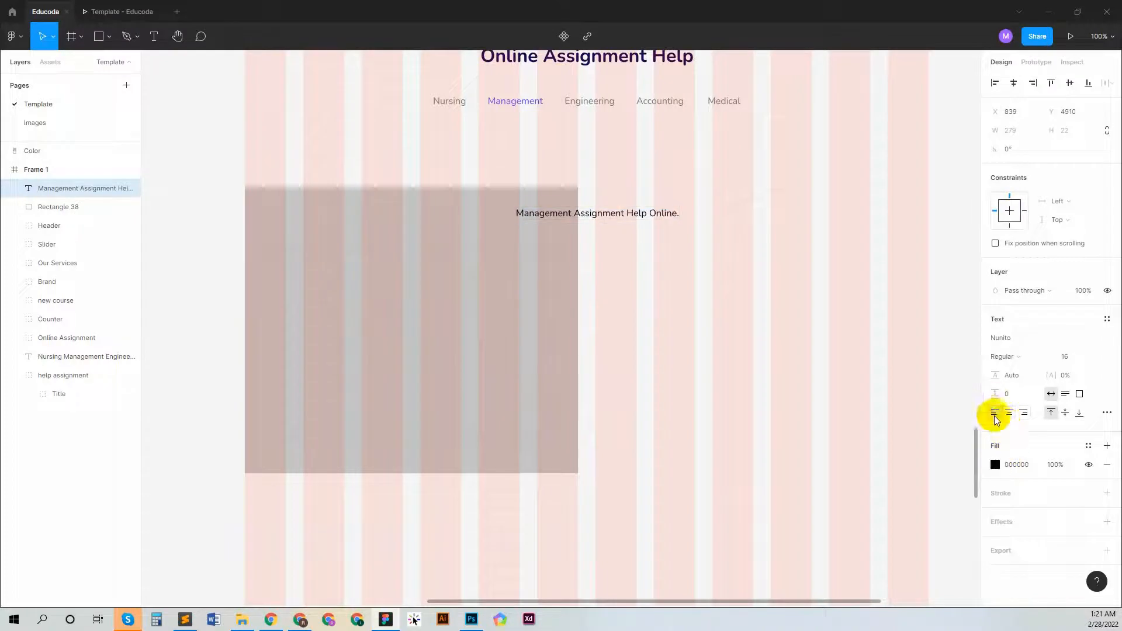
# - Set the "Management Assignment Help Online." heading to fill colour 1A064E and font size 32
pyautogui.click(995, 466)
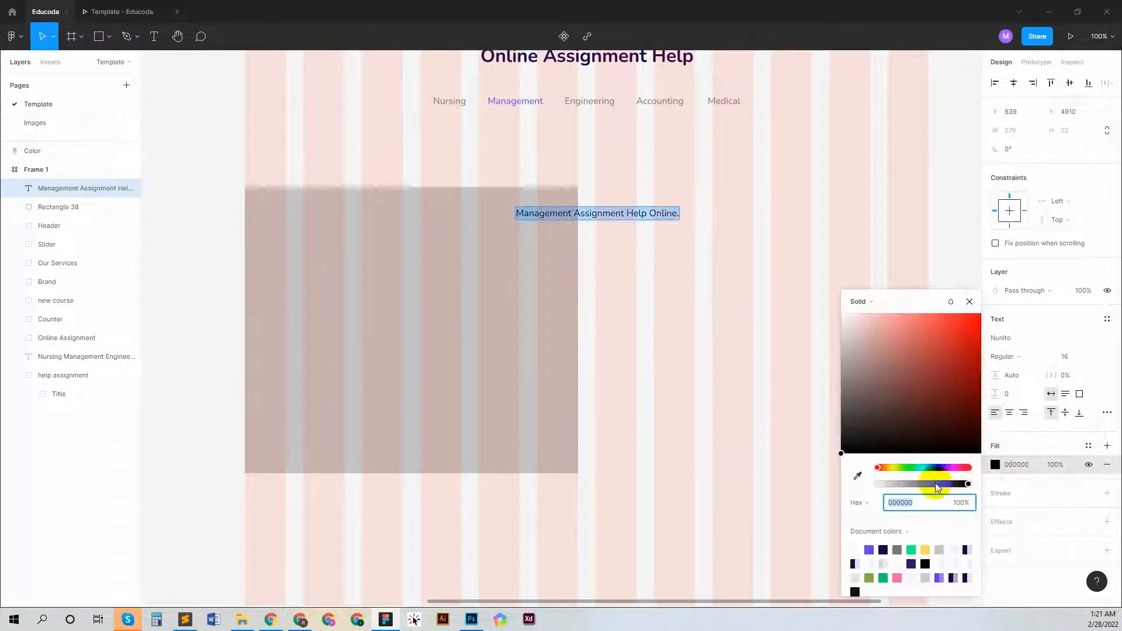
pyautogui.click(884, 550)
pyautogui.click(970, 301)
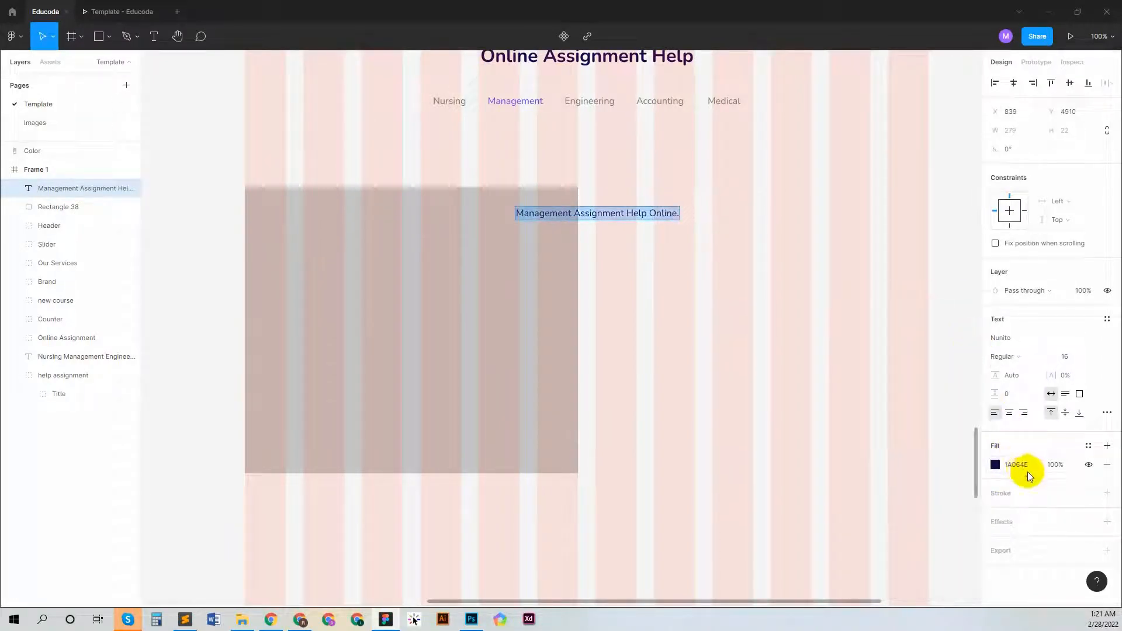
pyautogui.click(1064, 356)
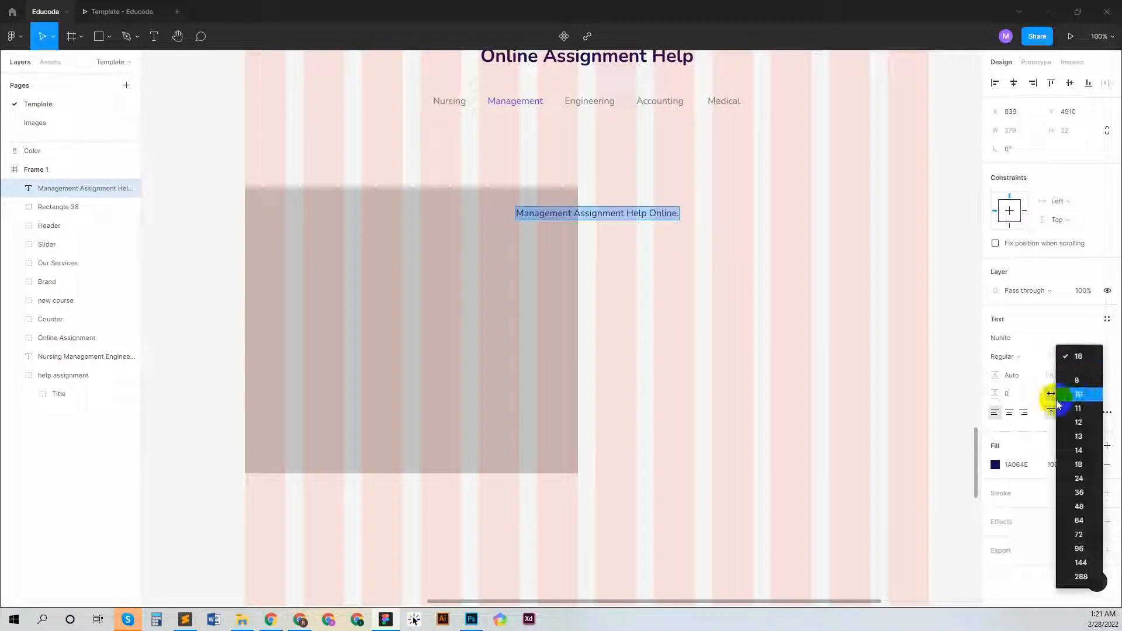
pyautogui.click(1080, 493)
pyautogui.click(1069, 357)
pyautogui.press('Down')
pyautogui.press('Down')
pyautogui.press('Down')
pyautogui.press('Down')
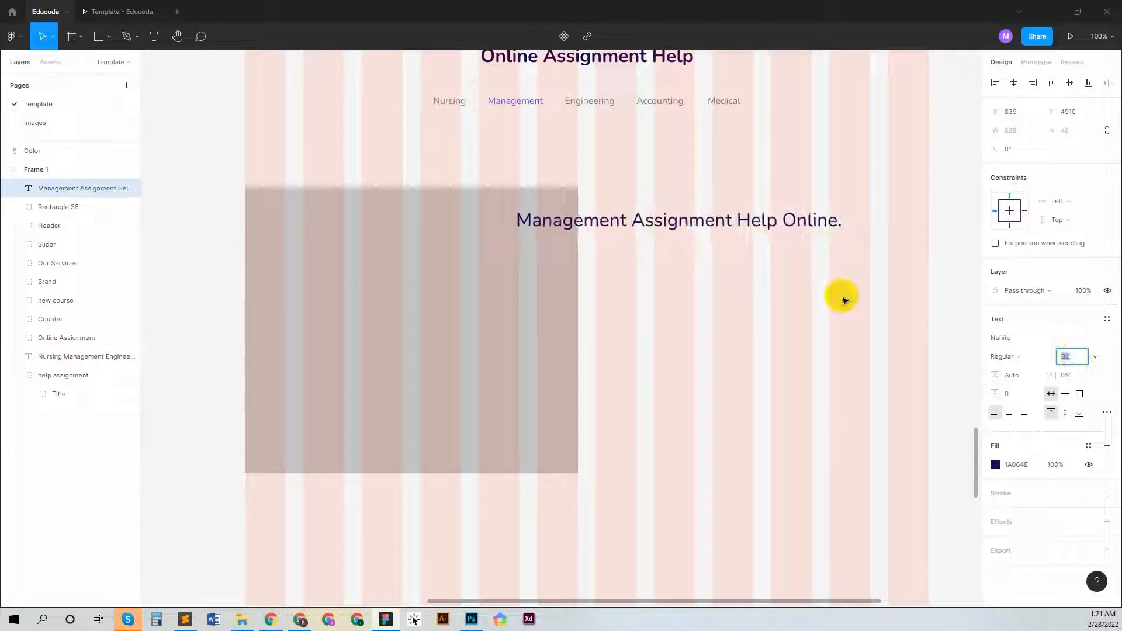
# - Break the heading onto a second line before "Help" and move it to X 975, Y 4876, level with the rectangle's upper edge
pyautogui.doubleClick(691, 221)
pyautogui.click(736, 220)
pyautogui.press('Return')
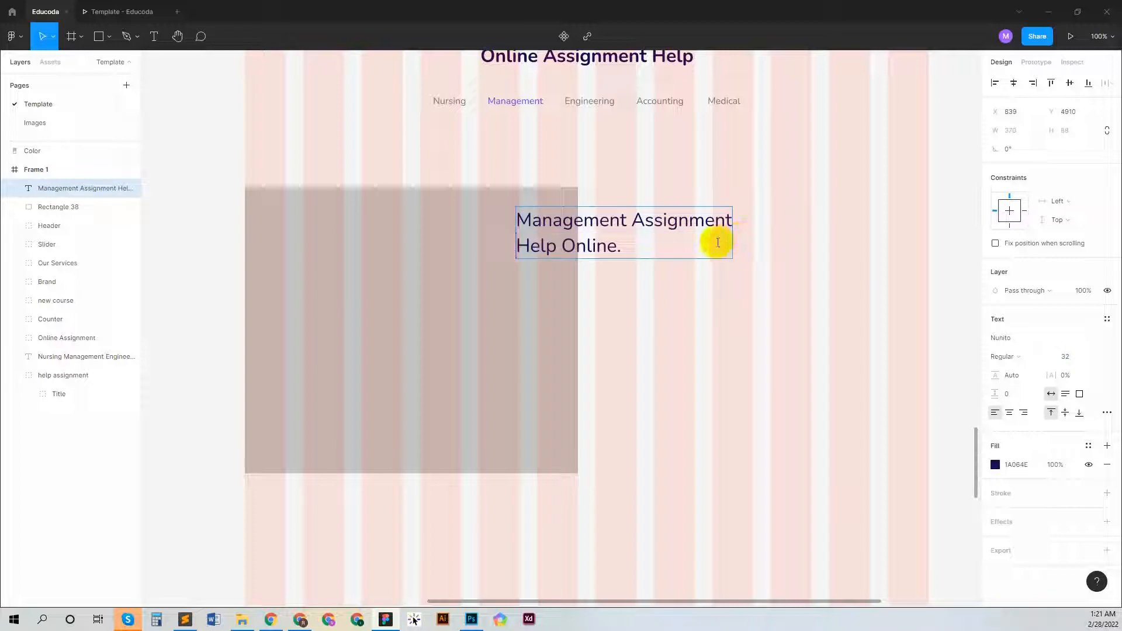
pyautogui.hotkey('ctrl', 'a')
pyautogui.click(667, 180)
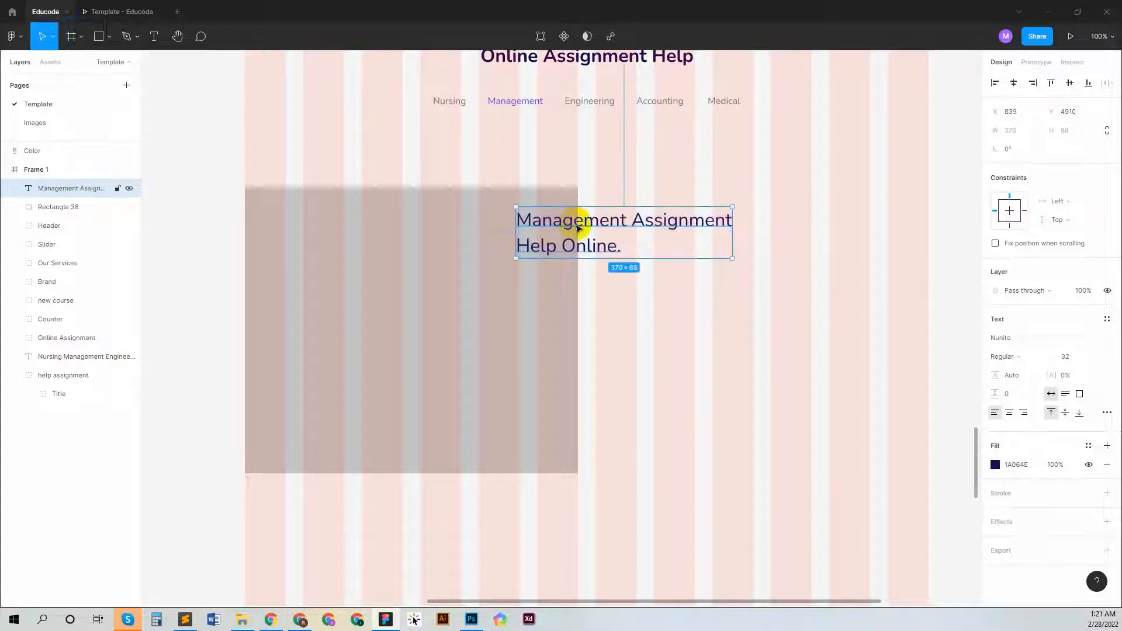
pyautogui.moveTo(578, 228); pyautogui.dragTo(656, 209)
pyautogui.scroll(1, 602, 155)
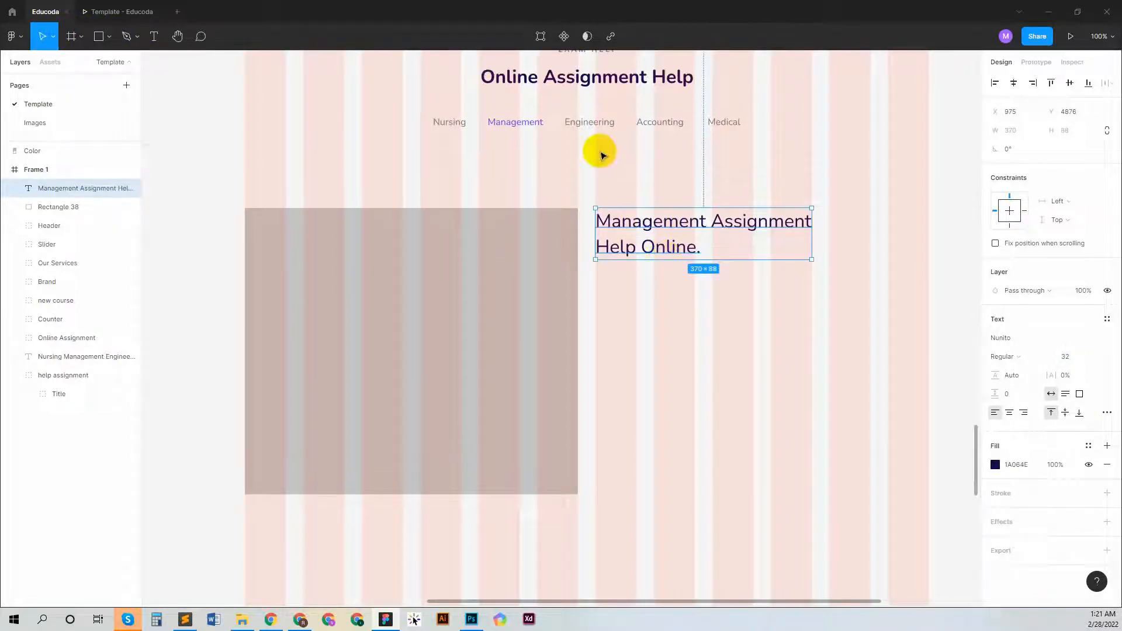
# - Switch to Chrome and copy the Lorem Ipsum passage from "Pellentesque habitant morbi" to "vitae nunc consectetur pretium."
pyautogui.scroll(-1, 605, 175)
pyautogui.click(300, 619)
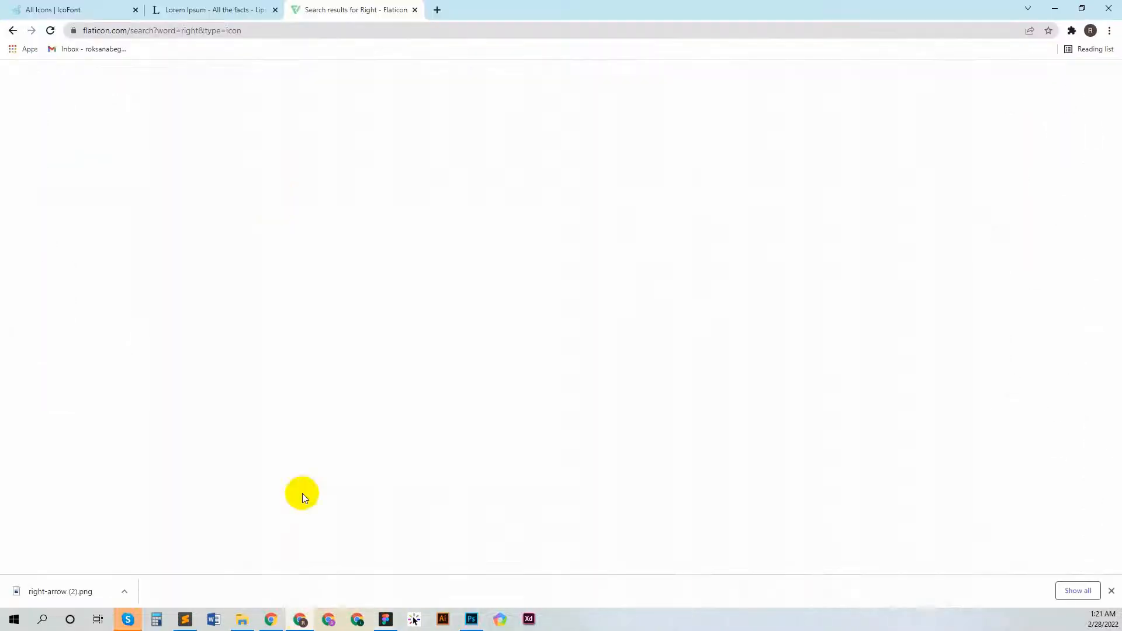
pyautogui.click(192, 10)
pyautogui.moveTo(292, 318); pyautogui.dragTo(416, 353)
pyautogui.rightClick(416, 354)
pyautogui.click(436, 361)
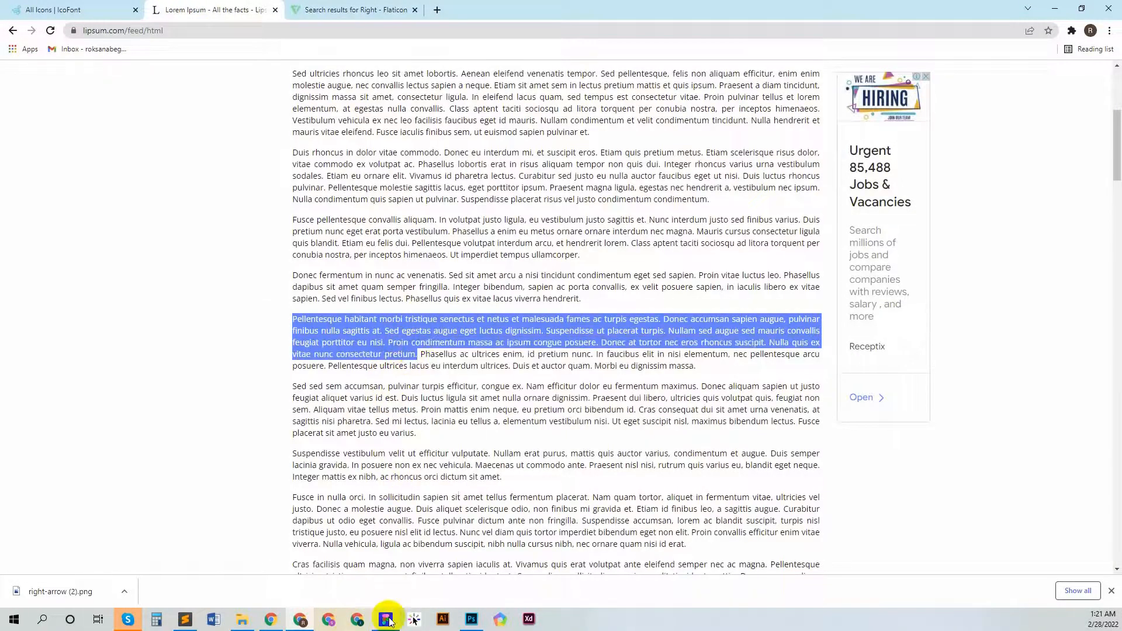
# - Switch back to Figma, draw a text box about 470 × 120 below the heading and paste the copied paragraph into it
pyautogui.click(387, 619)
pyautogui.press('Return')
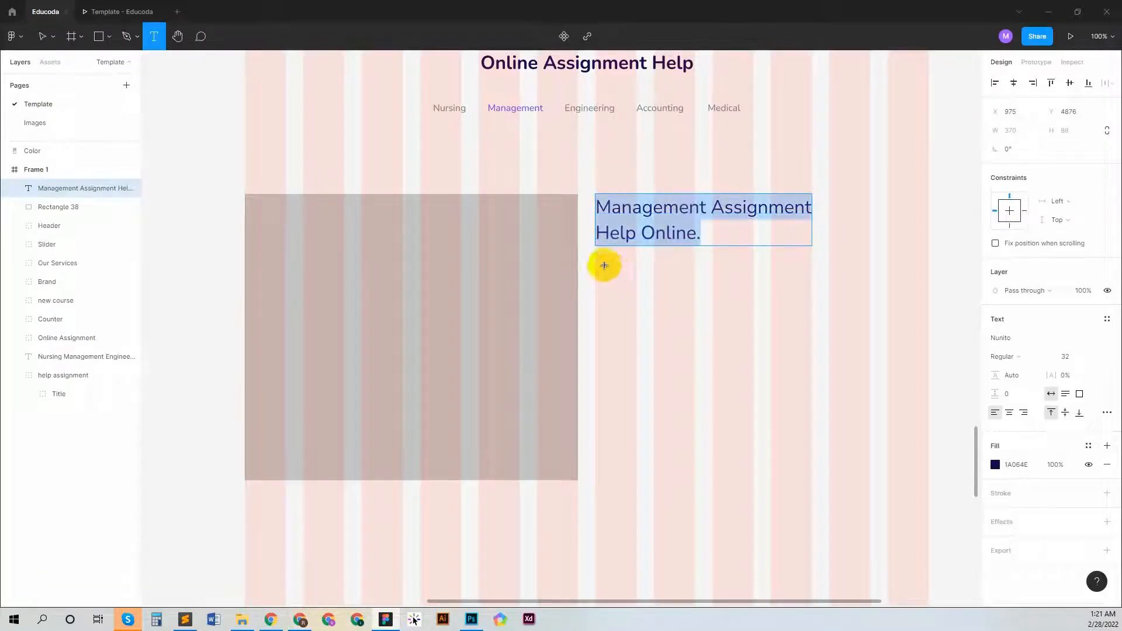
pyautogui.moveTo(595, 296); pyautogui.dragTo(871, 366)
pyautogui.hotkey('ctrl', 'v')
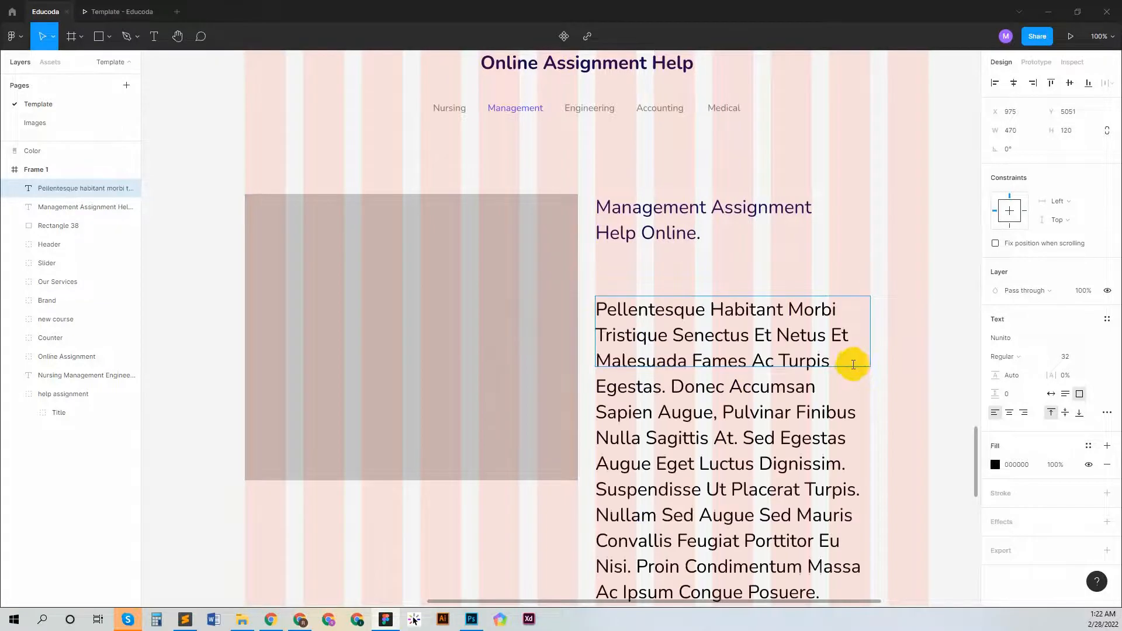
# - Set the whole paragraph to Open Sans, font size 14, with a line height of 30
pyautogui.hotkey('ctrl', 'a')
pyautogui.click(1001, 339)
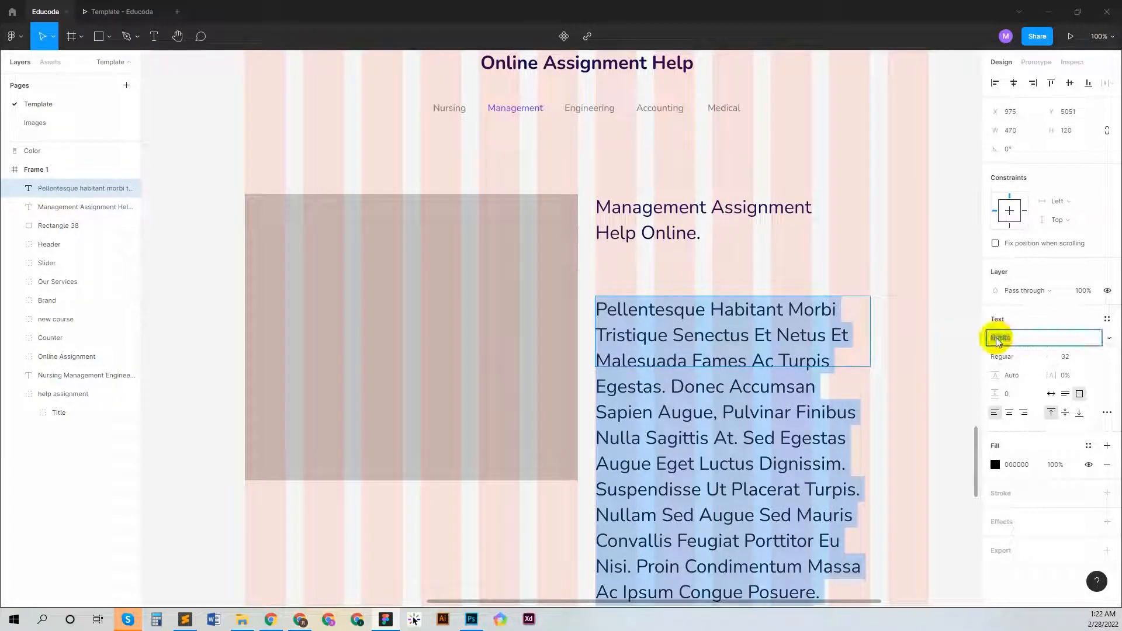
pyautogui.write('Open Sans')
pyautogui.press('Return')
pyautogui.click(1090, 357)
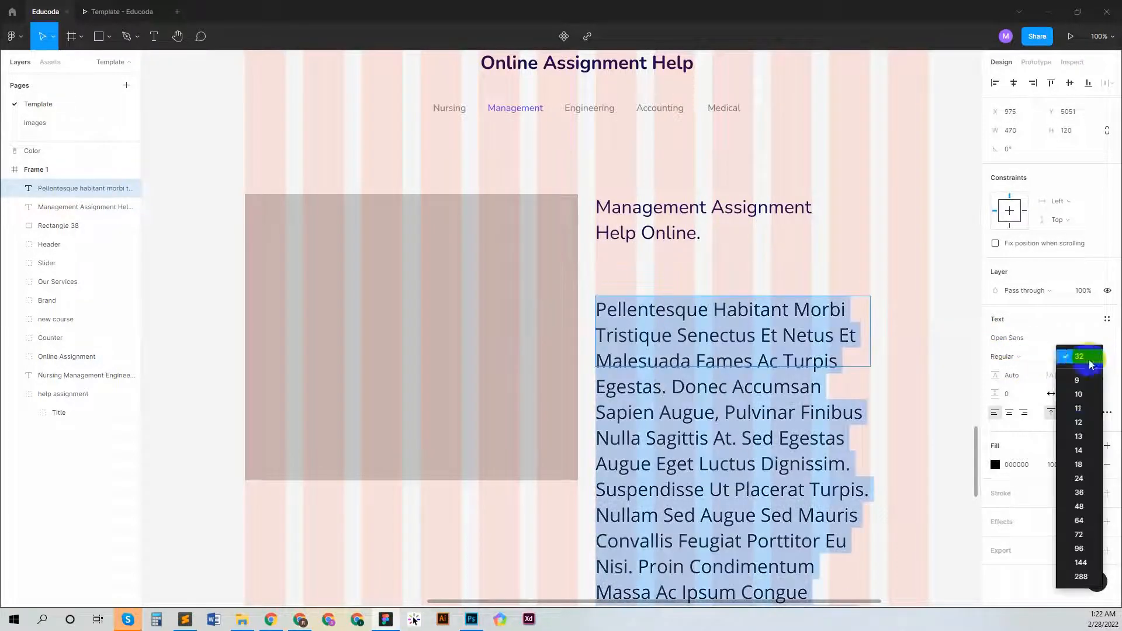
pyautogui.click(1079, 450)
pyautogui.click(1024, 378)
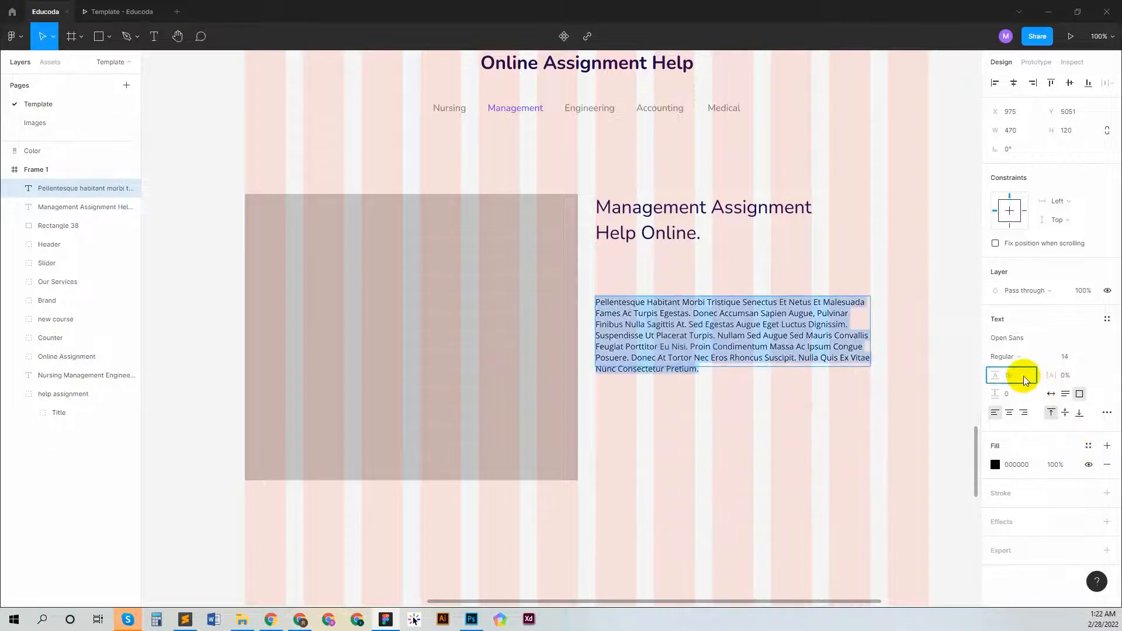
pyautogui.write('30')
pyautogui.press('Return')
# - Set the paragraph's fill colour to 777777
pyautogui.click(1014, 465)
pyautogui.write('777')
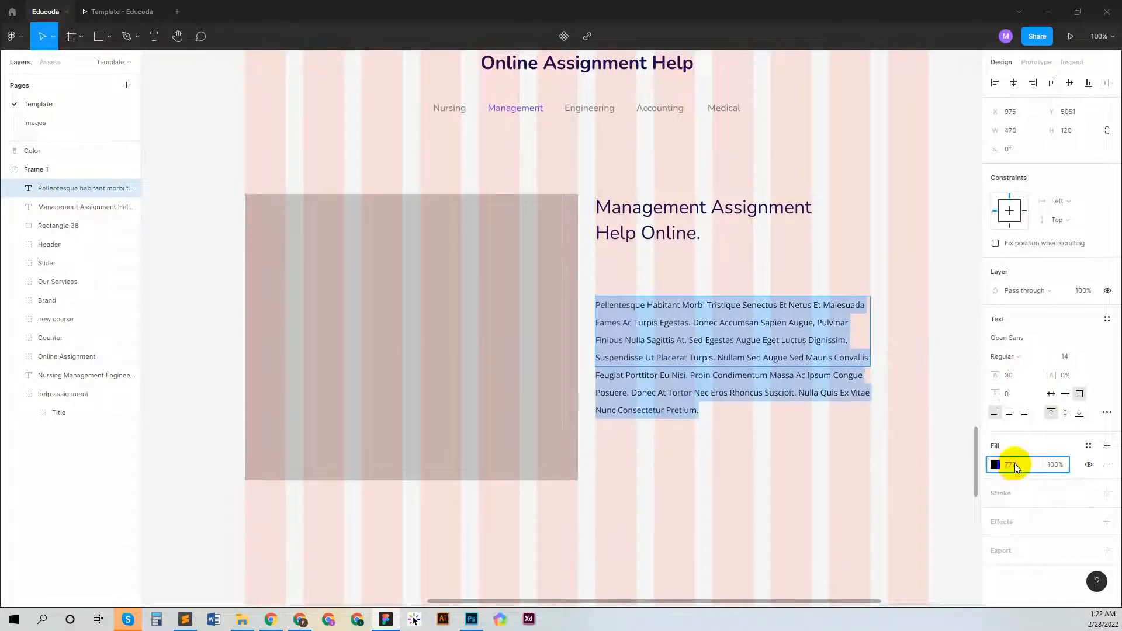
pyautogui.press('Return')
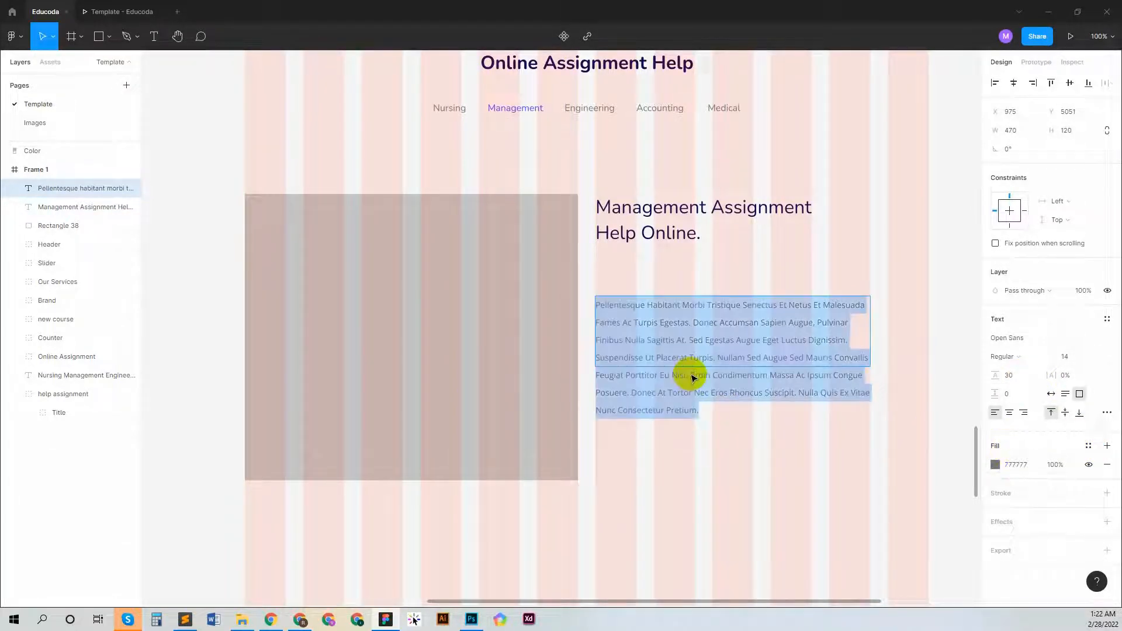
pyautogui.write('t')
pyautogui.hotkey('ctrl', 'z')
pyautogui.click(717, 358)
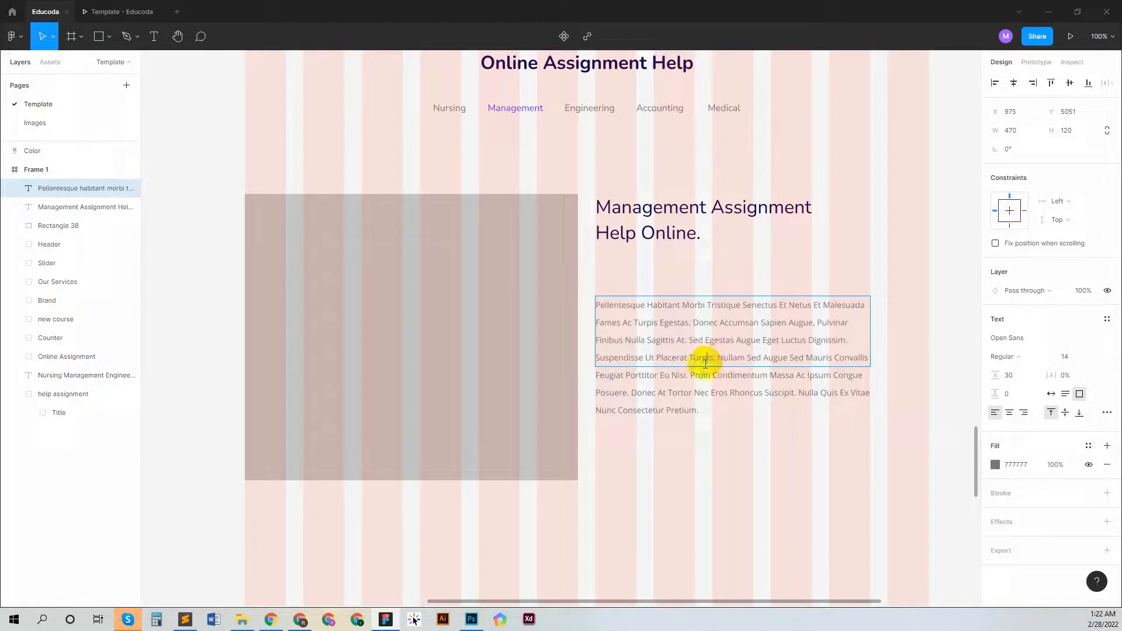
# - Set the height of the paragraph's text box to 160
pyautogui.click(1075, 130)
pyautogui.write('180')
pyautogui.press('Return')
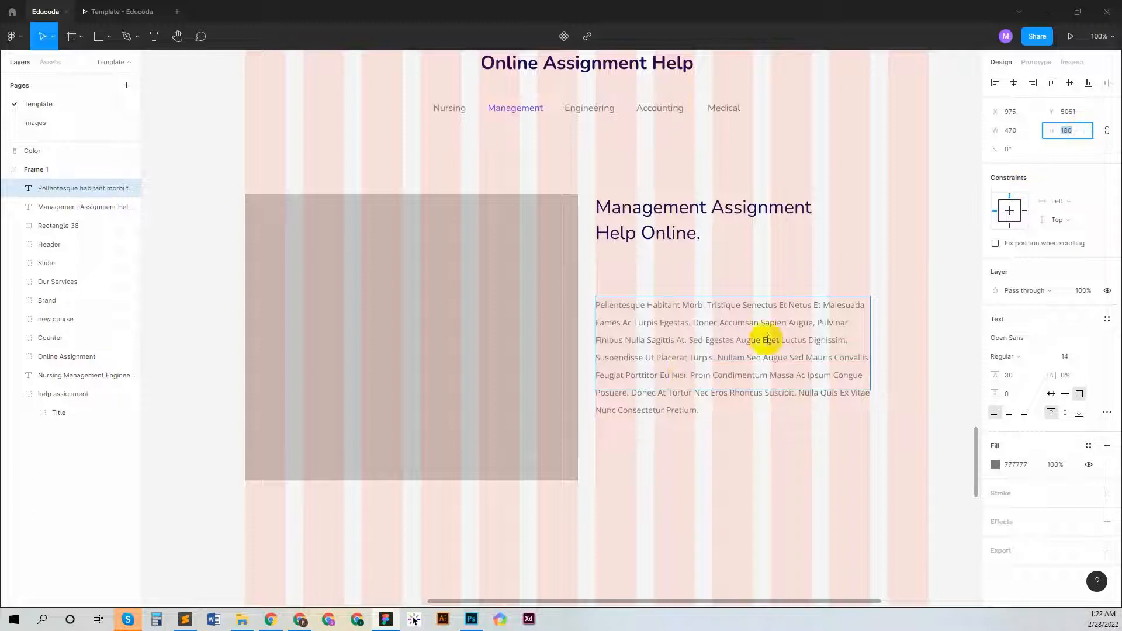
# - Delete the end of the paragraph so its text stops after "Feugiat Porttitor Eu Nisi."
pyautogui.moveTo(690, 371); pyautogui.dragTo(735, 508)
pyautogui.press('BackSpace')
pyautogui.click(42, 37)
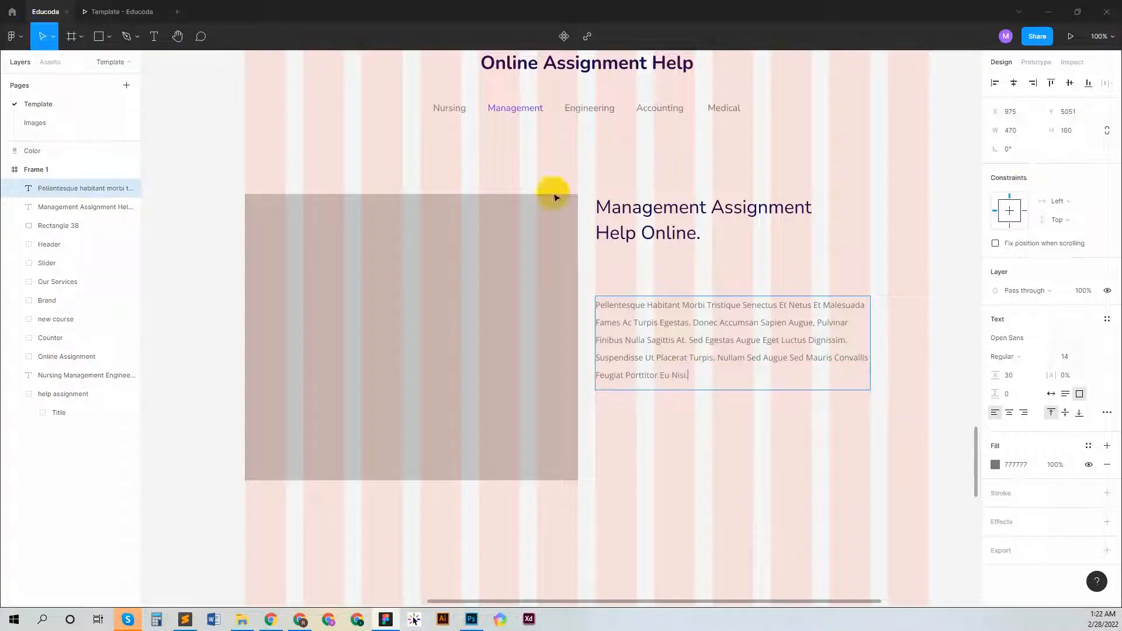
pyautogui.click(678, 287)
# - Remove the title-case setting from the paragraph so its letters appear as originally written
pyautogui.click(754, 339)
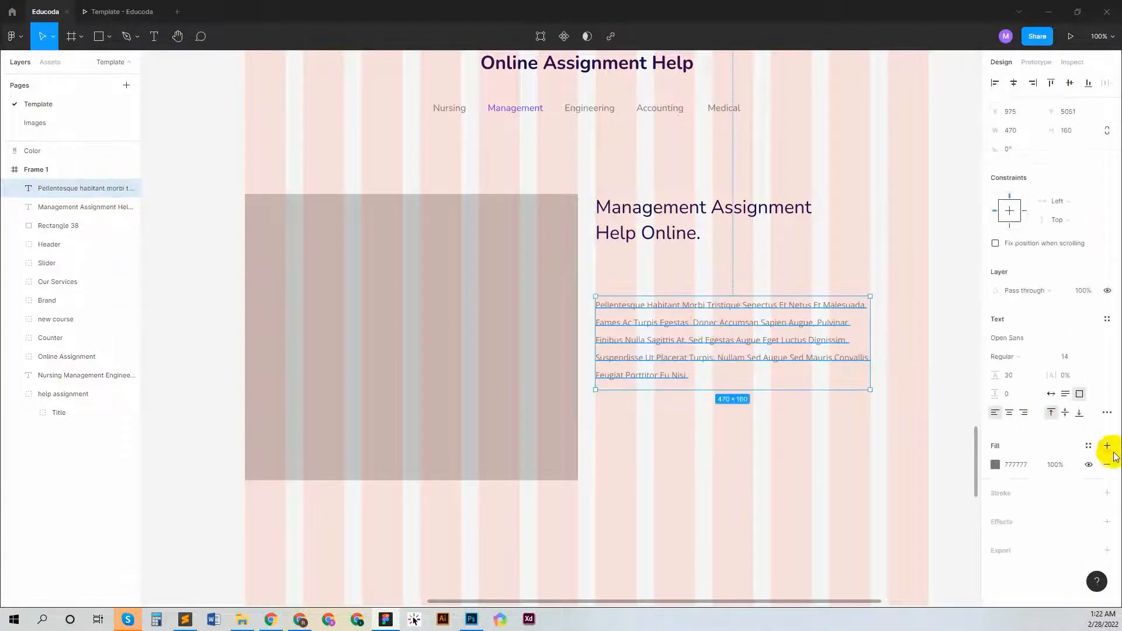
pyautogui.click(1107, 413)
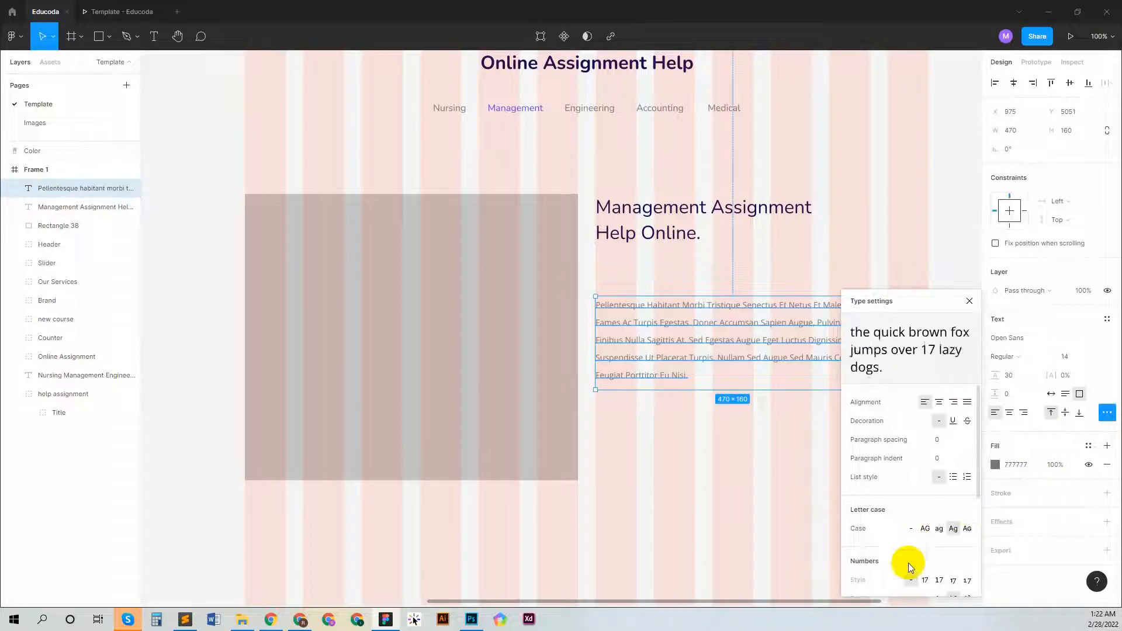
pyautogui.click(911, 529)
pyautogui.click(970, 301)
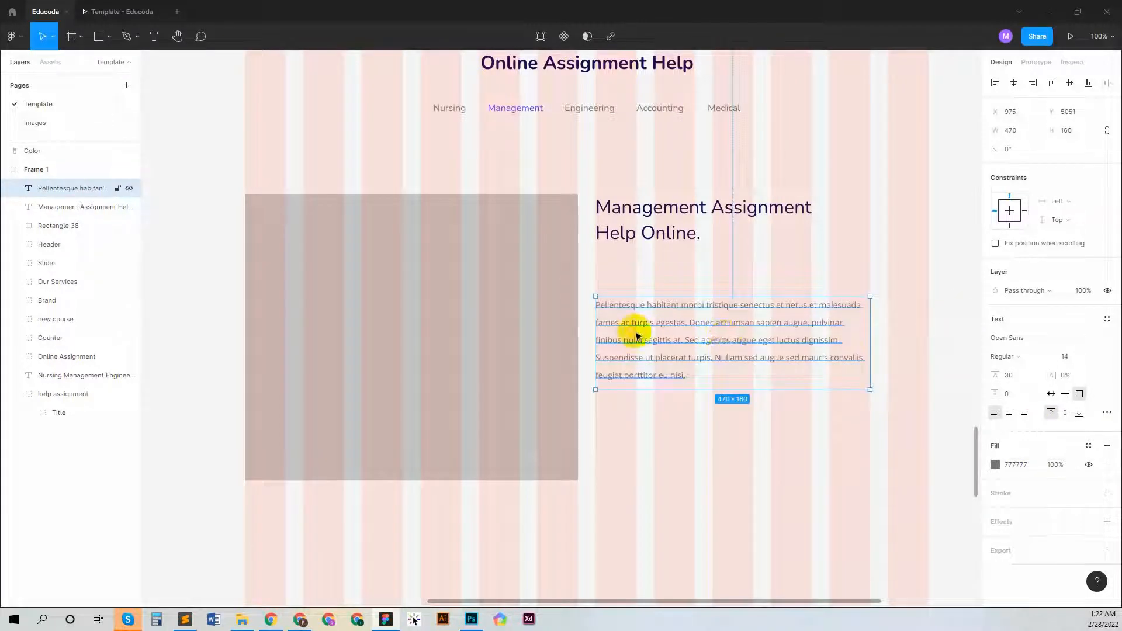
# - Move the paragraph and the Management Assignment heading to the right, aligning both to the grid column at X 1075
pyautogui.moveTo(635, 328); pyautogui.dragTo(694, 332)
pyautogui.moveTo(643, 229); pyautogui.dragTo(689, 225)
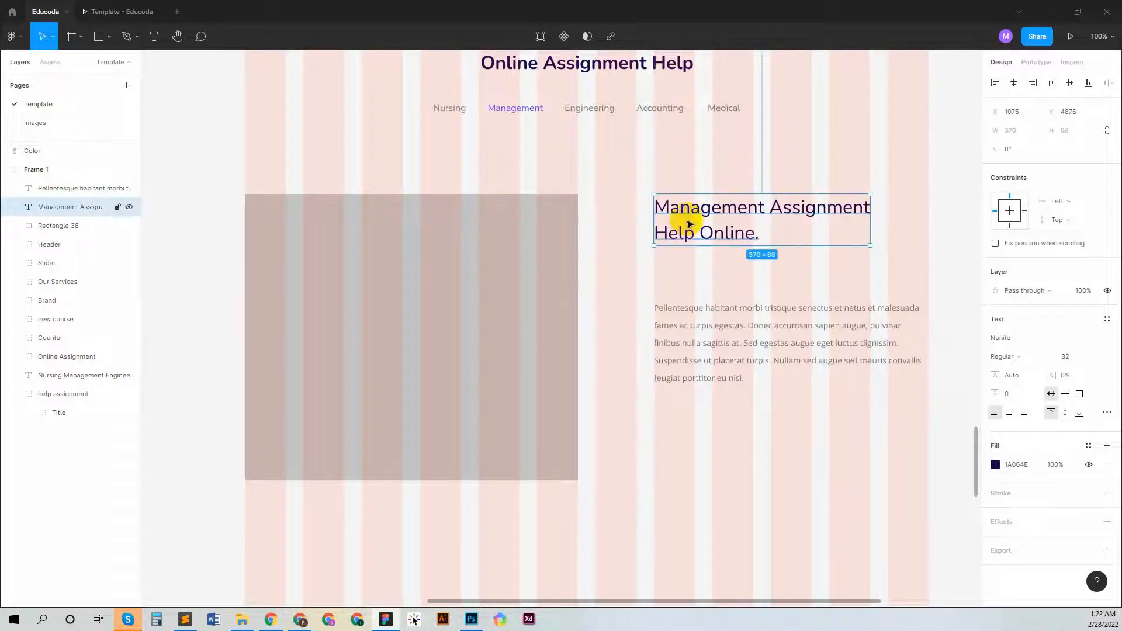
# - Switch to the browser and copy the Lorem Ipsum passage from "Fusce in nulla orci" to "aliquet in fermentum vitae"
pyautogui.click(306, 622)
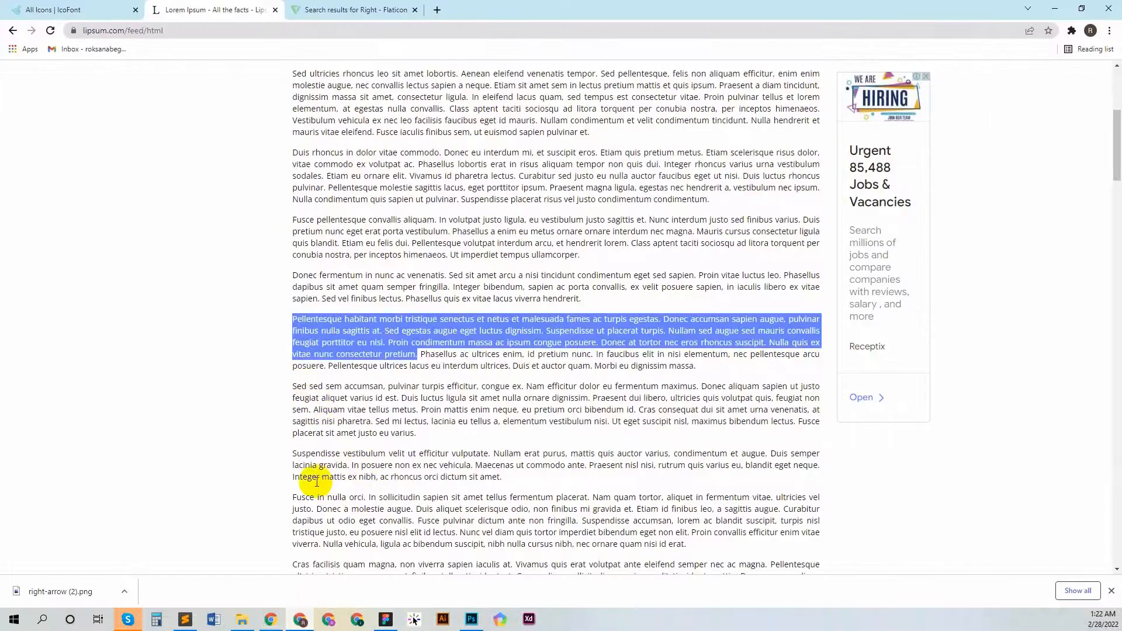
pyautogui.moveTo(293, 498); pyautogui.dragTo(771, 493)
pyautogui.rightClick(715, 498)
pyautogui.click(733, 508)
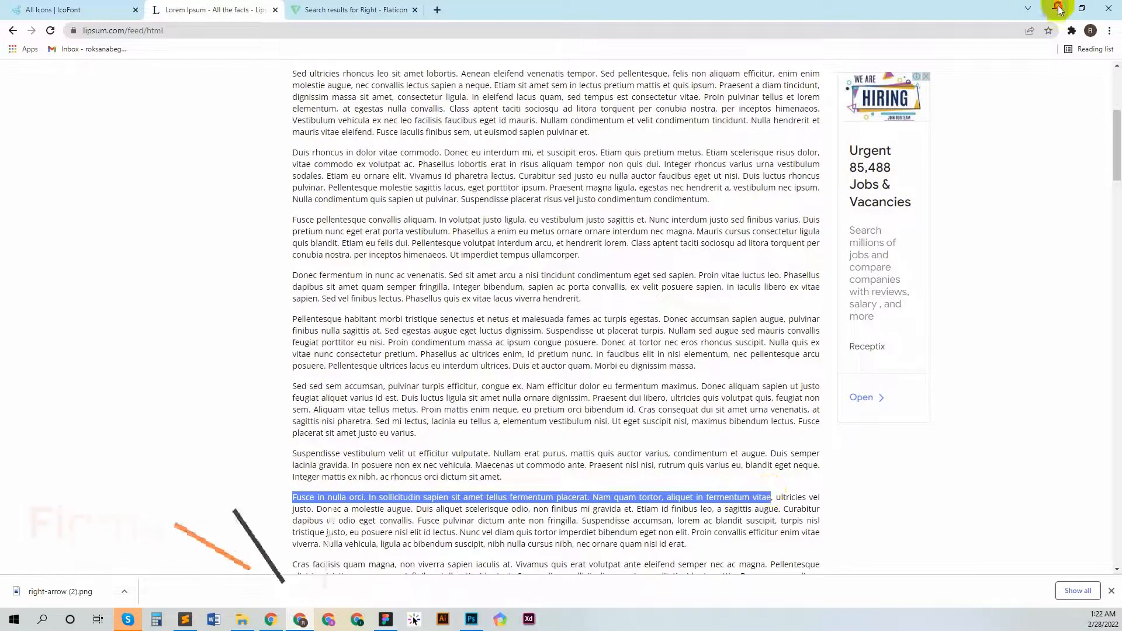
# - Return to Figma, draw a text box about 470 × 34 between the heading and the paragraph, and paste the copied passage
pyautogui.click(1055, 9)
pyautogui.press('t')
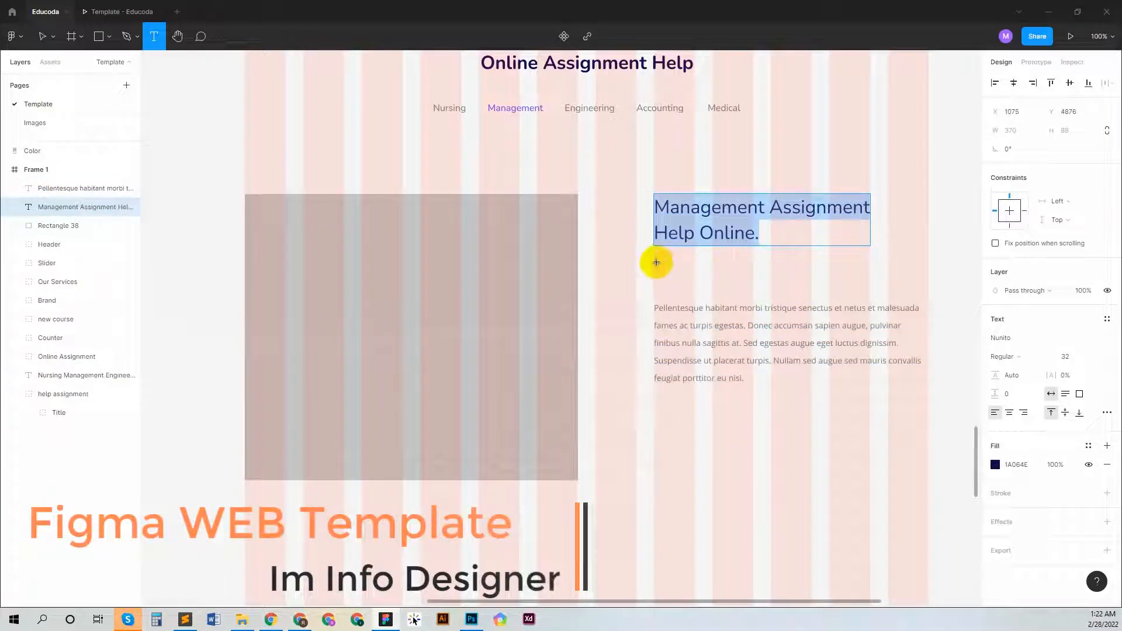
pyautogui.moveTo(654, 260); pyautogui.dragTo(928, 281)
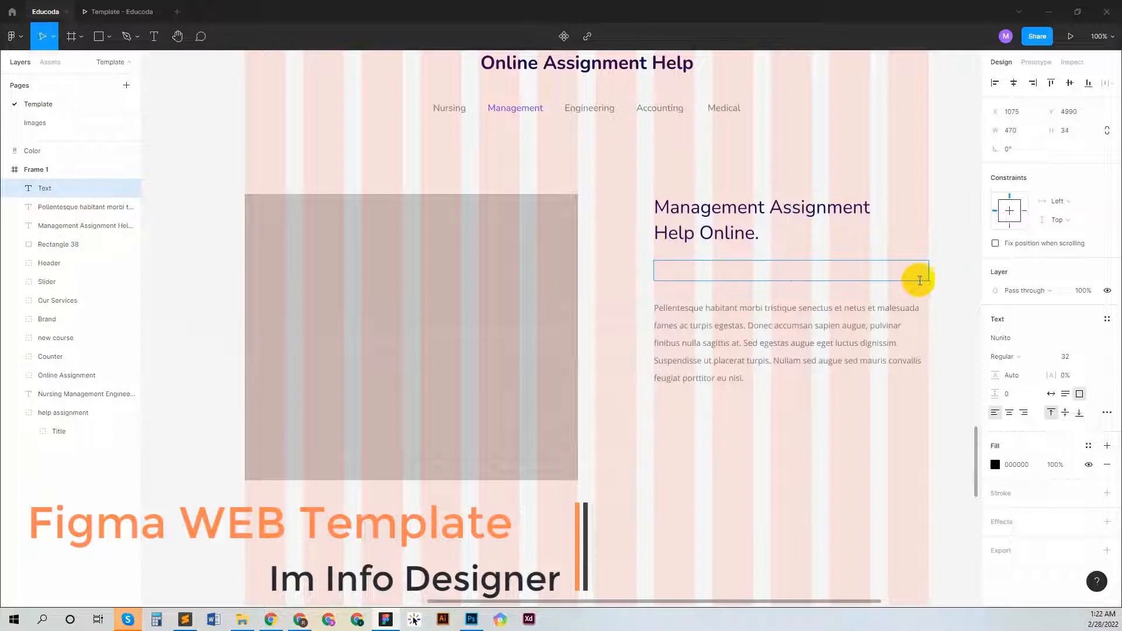
pyautogui.hotkey('ctrl', 'v')
# - Set the whole pasted passage to Nunito Italic with font size 16
pyautogui.hotkey('ctrl', 'a')
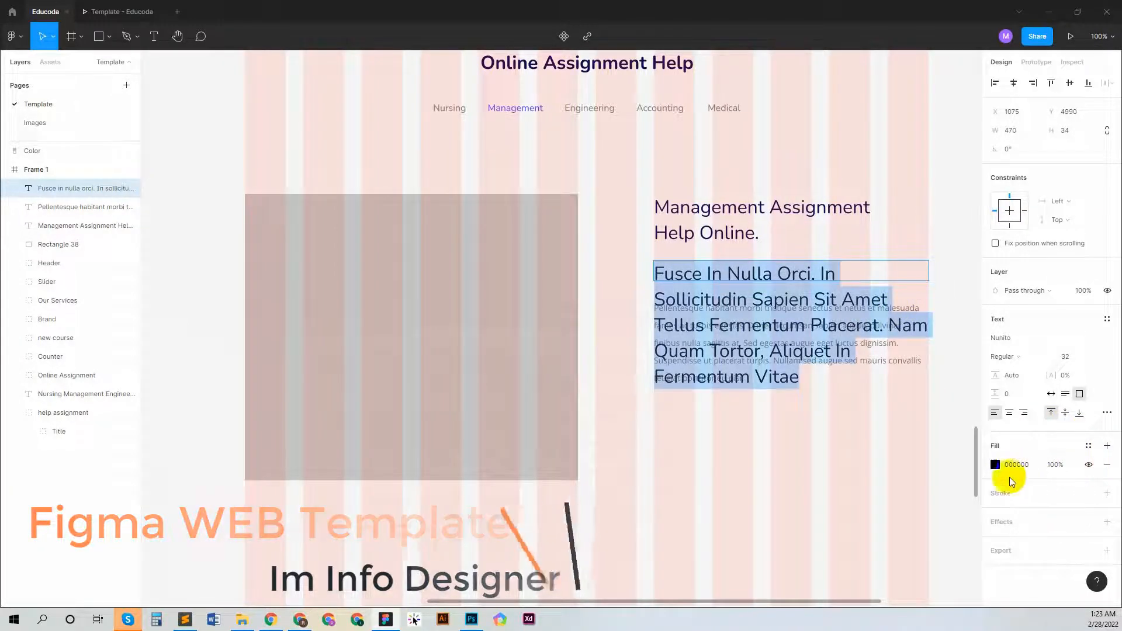
pyautogui.click(1017, 357)
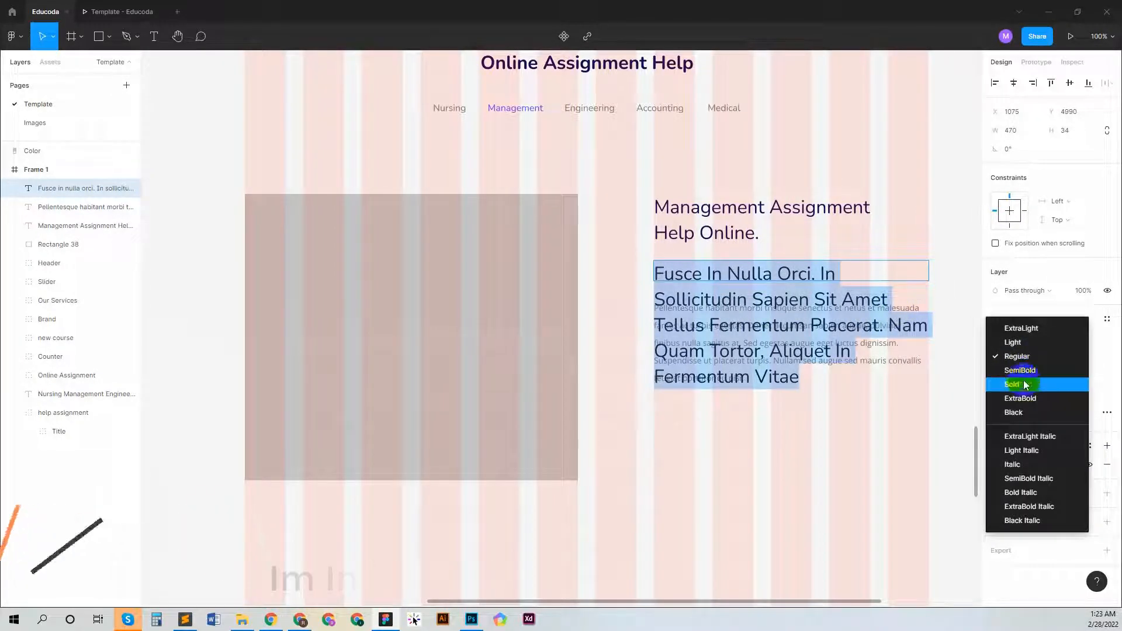
pyautogui.click(1022, 465)
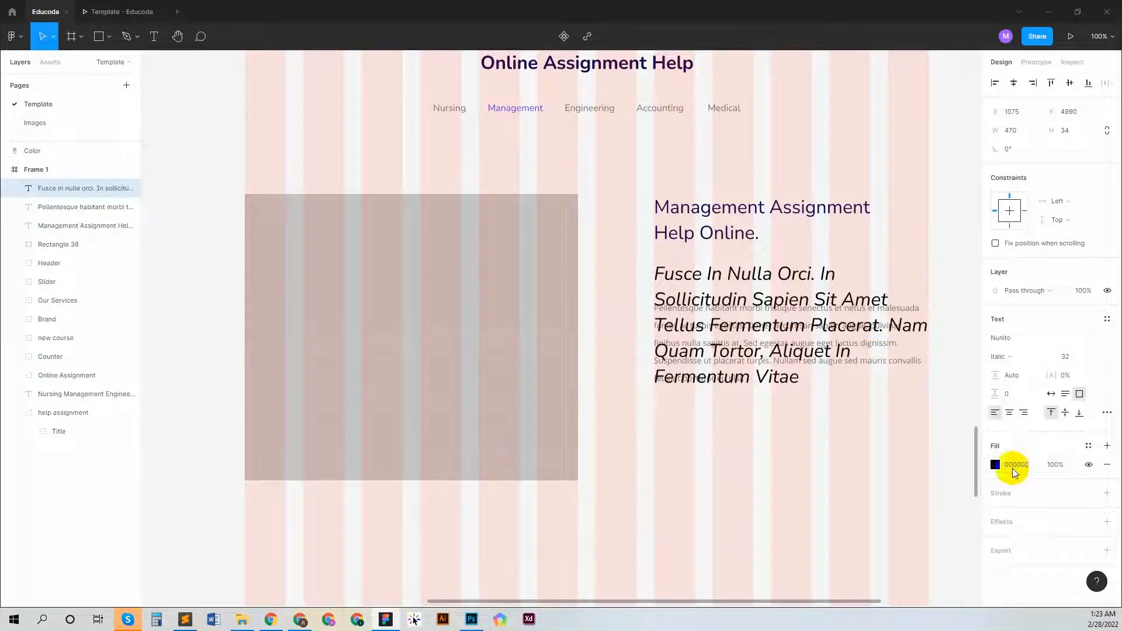
pyautogui.click(1067, 374)
pyautogui.click(1085, 358)
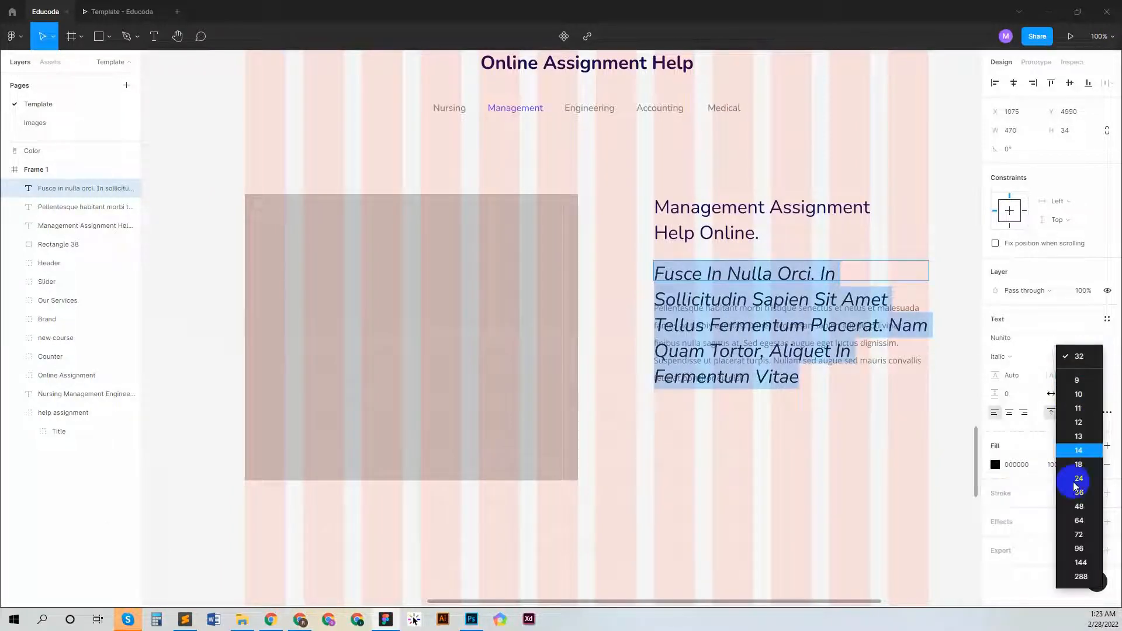
pyautogui.click(1055, 480)
pyautogui.click(1069, 356)
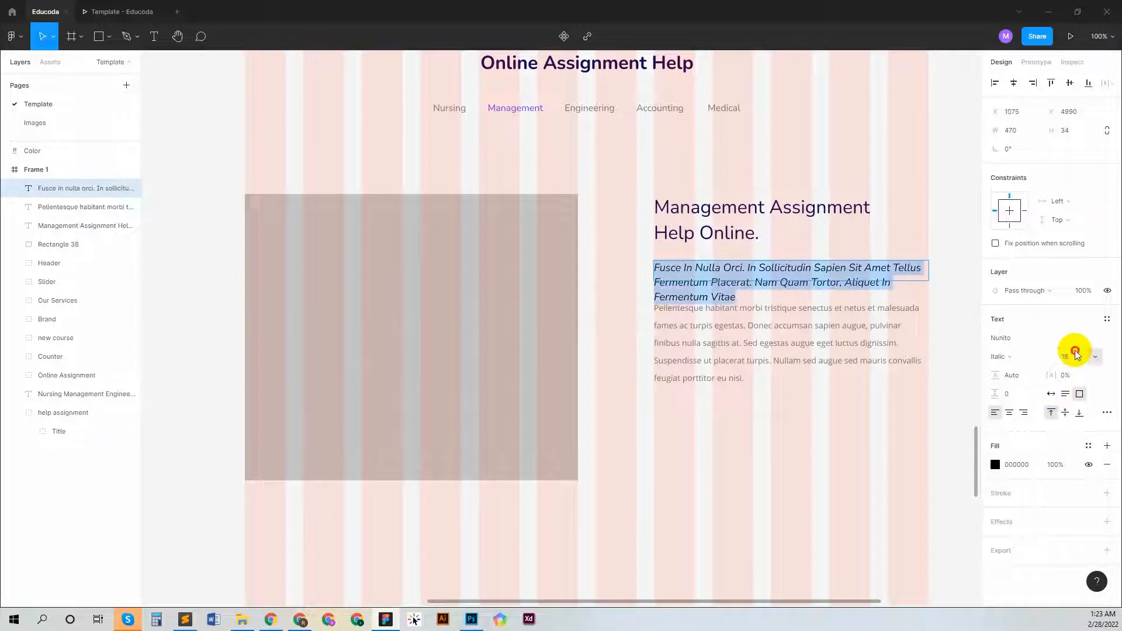
pyautogui.write('16')
pyautogui.press('Return')
# - Set the italic passage's fill colour to the purple document colour 6440FA
pyautogui.click(996, 465)
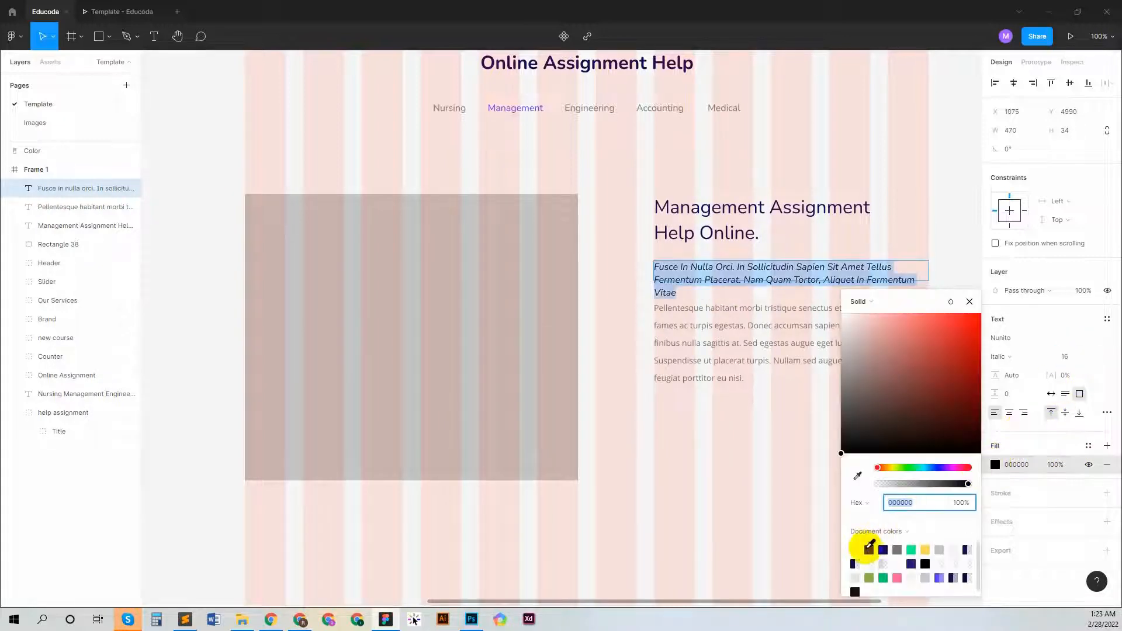
pyautogui.click(869, 550)
pyautogui.click(911, 550)
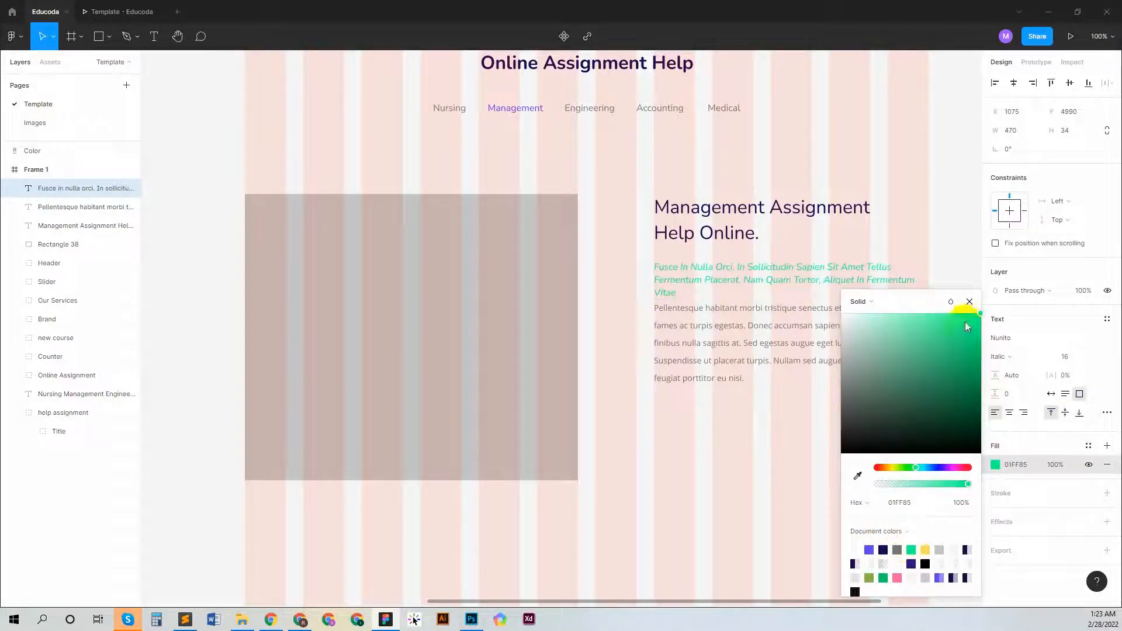
pyautogui.click(869, 550)
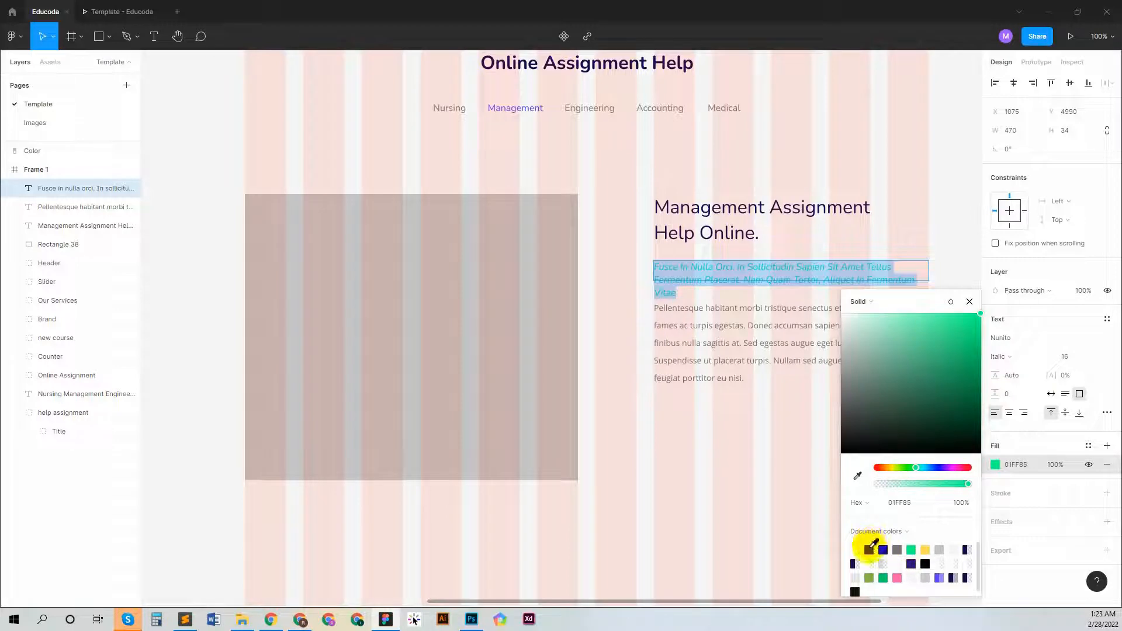
pyautogui.click(971, 302)
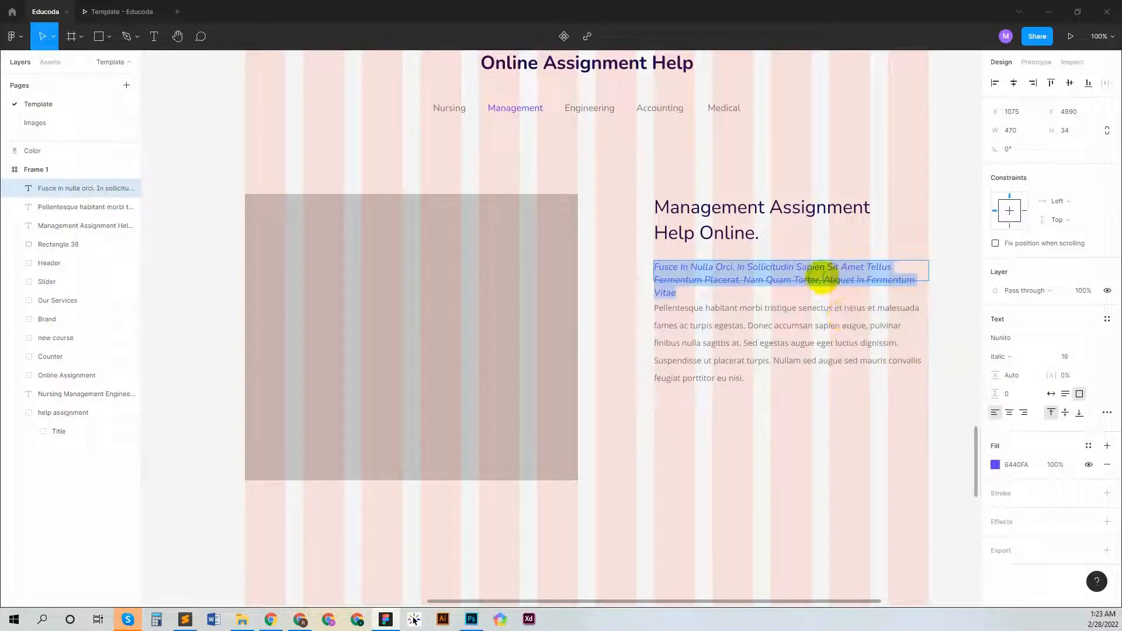
# - Set the italic text box's height to 44 and shorten its text to end with "Nam Quam Tortor."
pyautogui.click(1067, 131)
pyautogui.hotkey('shift', 'Up')
pyautogui.moveTo(820, 281); pyautogui.dragTo(857, 350)
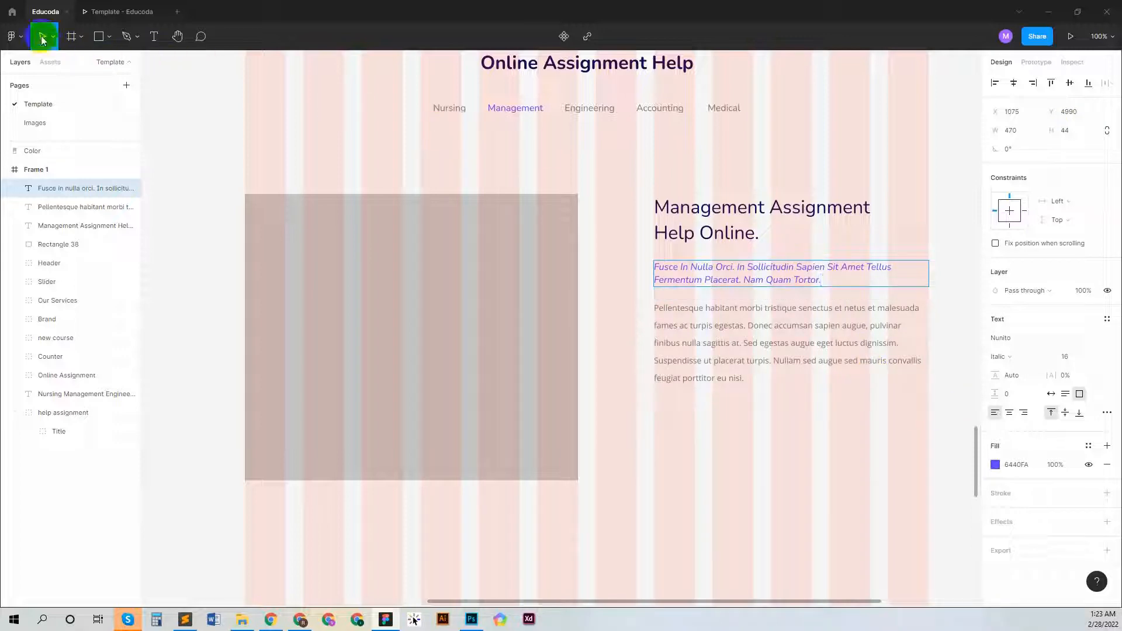
pyautogui.click(591, 209)
# - Change the fill colour of the word "Management" in the category row to the green document colour 01FF85
pyautogui.scroll(1, 608, 245)
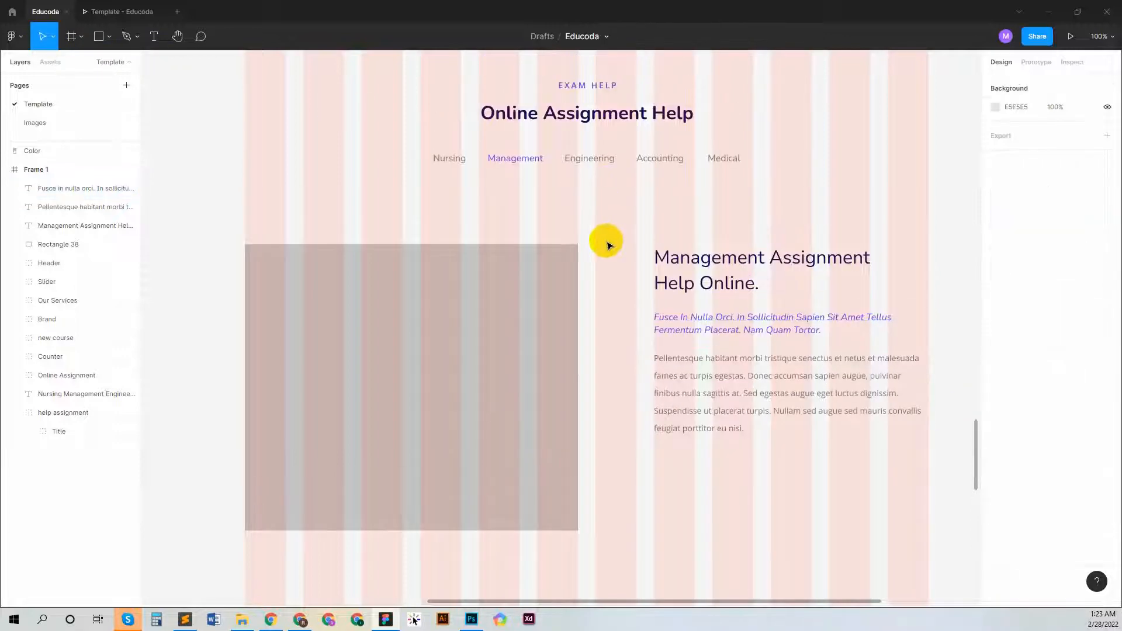
pyautogui.scroll(4, 608, 246)
pyautogui.click(523, 348)
pyautogui.doubleClick(523, 349)
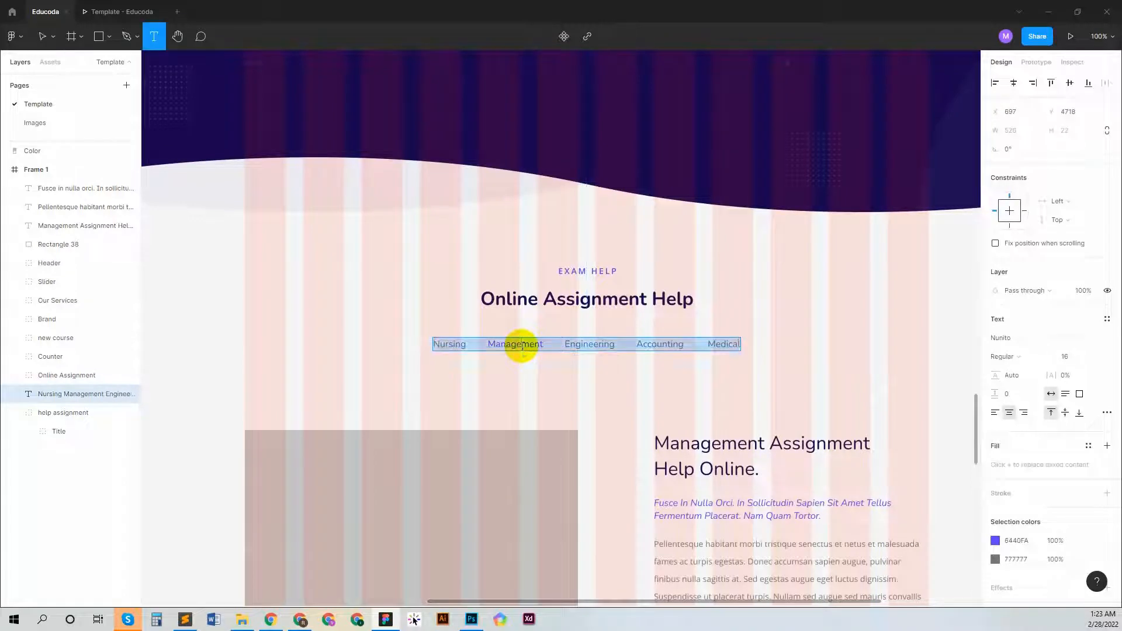
pyautogui.click(521, 345)
pyautogui.doubleClick(518, 342)
pyautogui.click(995, 467)
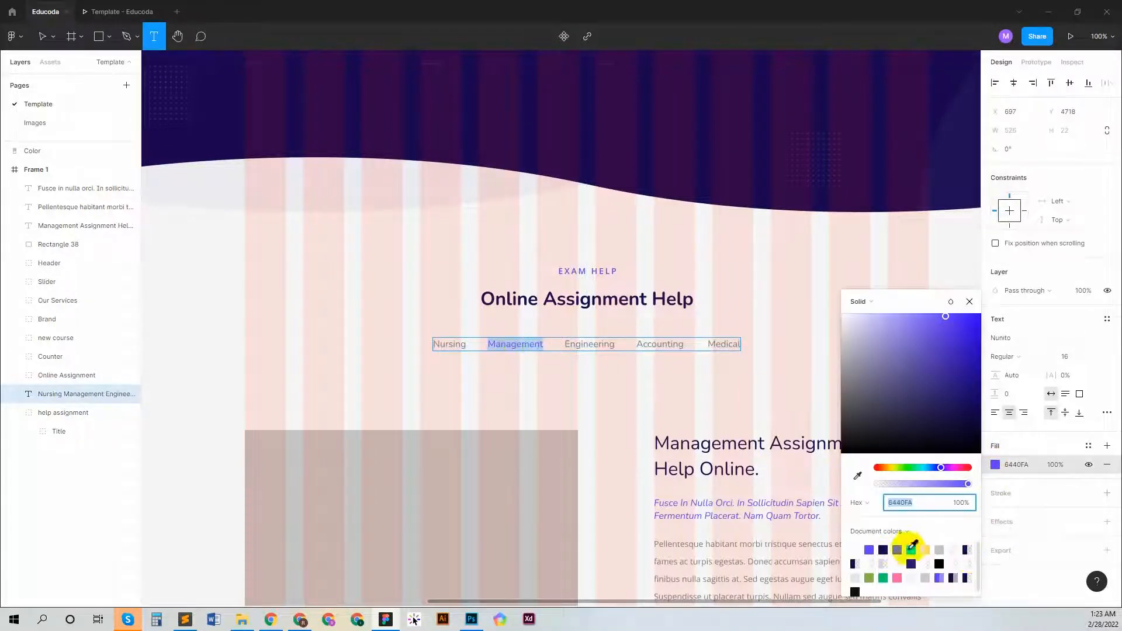
pyautogui.click(911, 550)
pyautogui.click(970, 302)
pyautogui.click(735, 400)
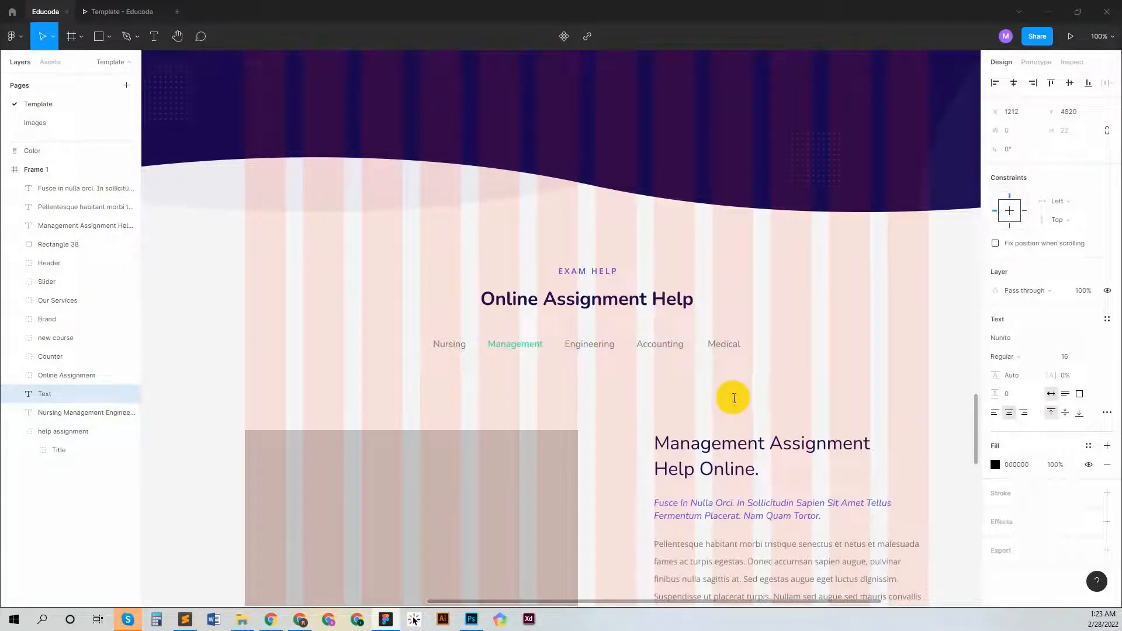
pyautogui.press('Escape')
# - Add a numbered text line below the paragraph reading "1. Become Pro At Time Management."
pyautogui.scroll(-5, 713, 396)
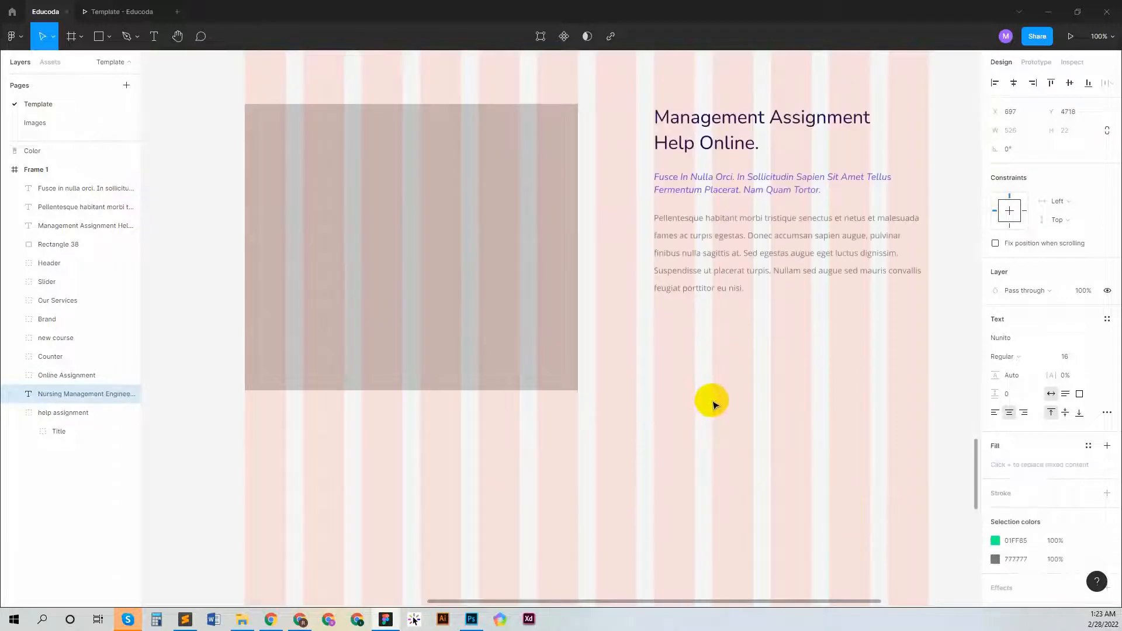
pyautogui.scroll(-1, 712, 398)
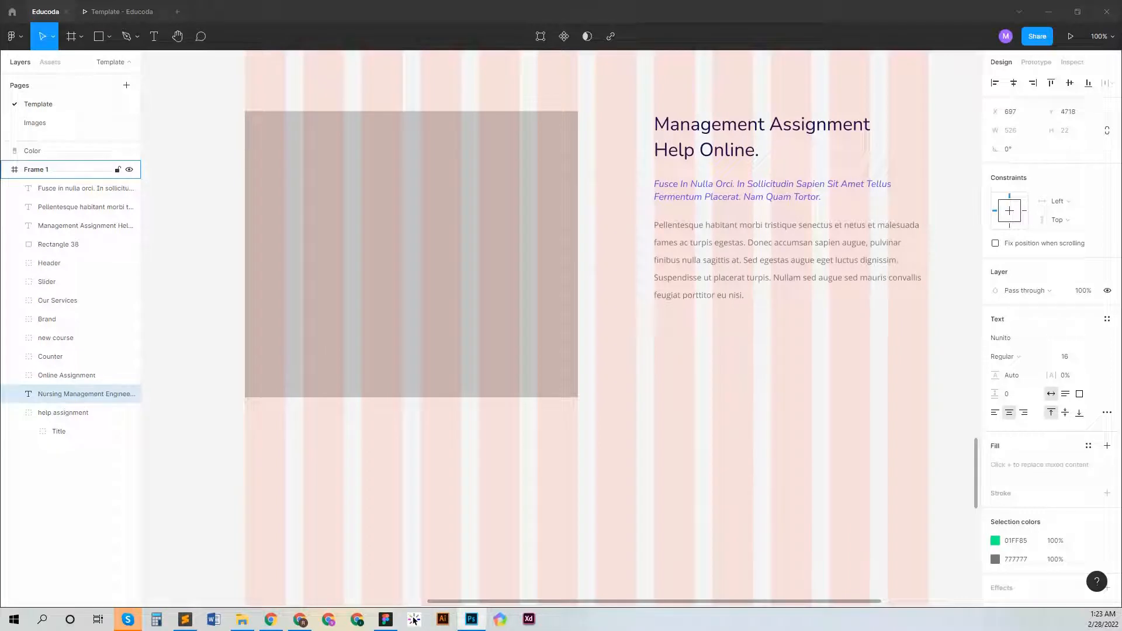
pyautogui.click(668, 348)
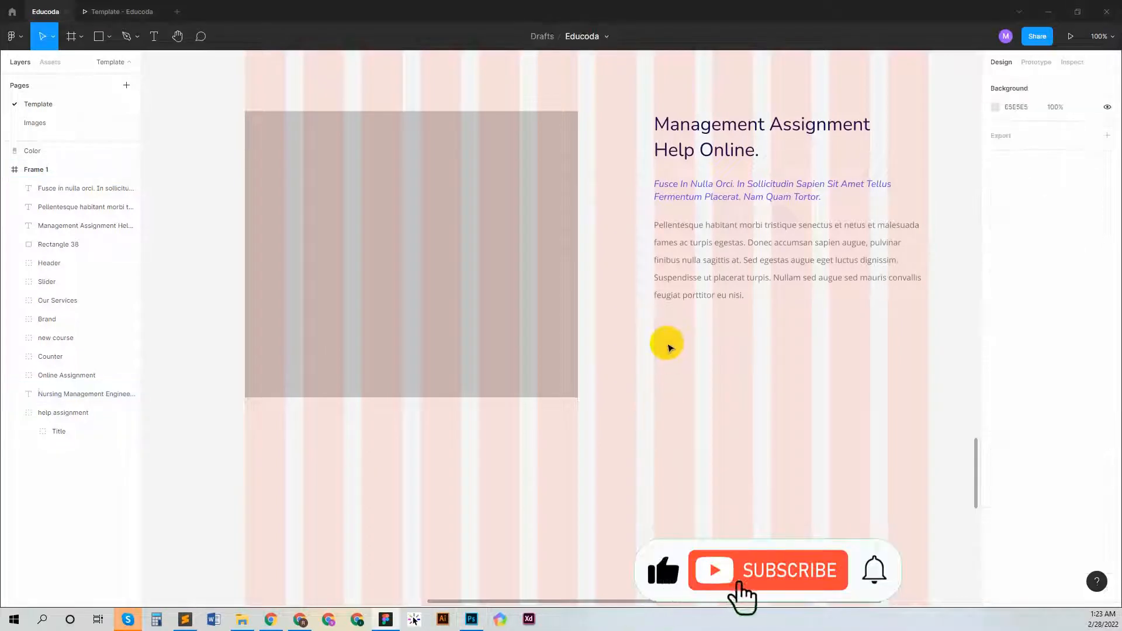
pyautogui.write('Become Pro At Time Management.')
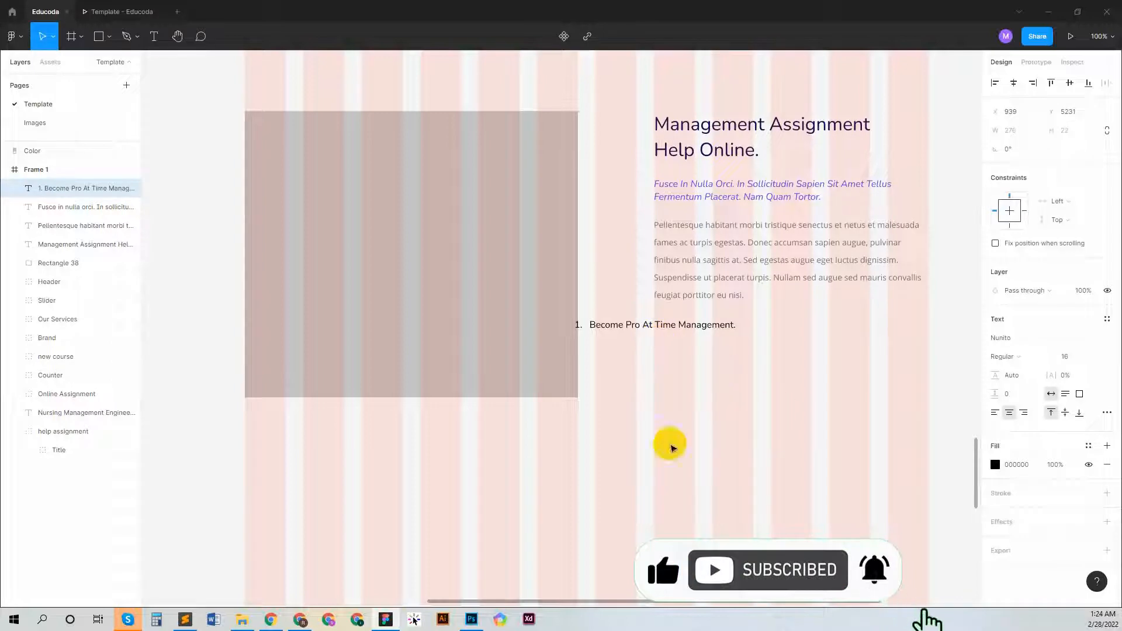
# - Left-align the numbered line and move it under the paragraph's left edge, at X 1075, Y 5238
pyautogui.click(995, 413)
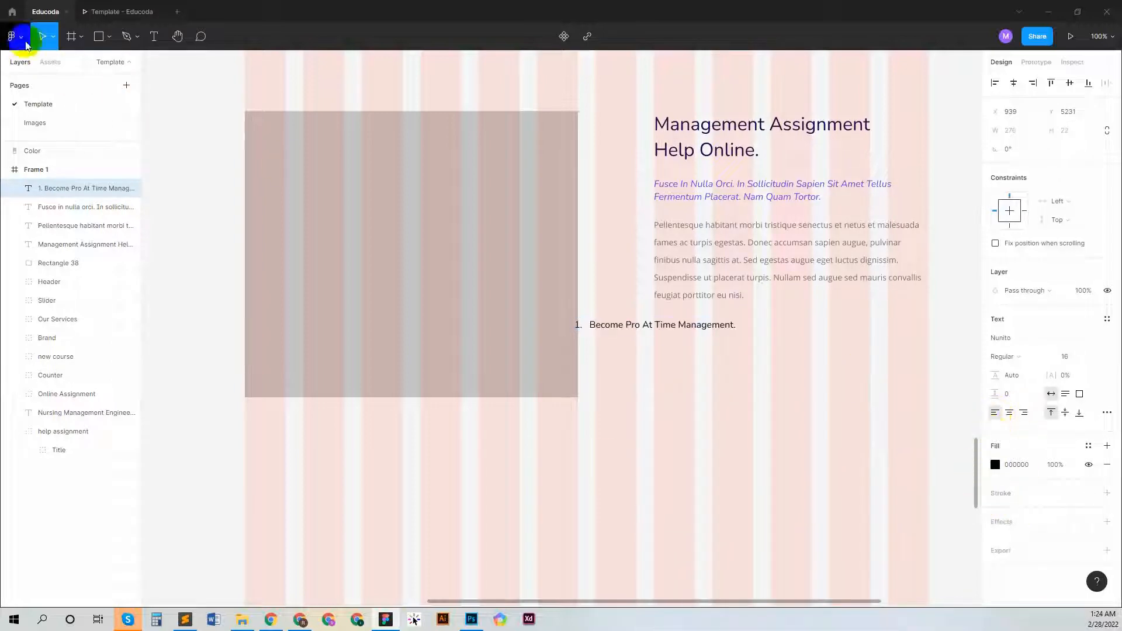
pyautogui.moveTo(603, 326); pyautogui.dragTo(682, 335)
pyautogui.click(719, 374)
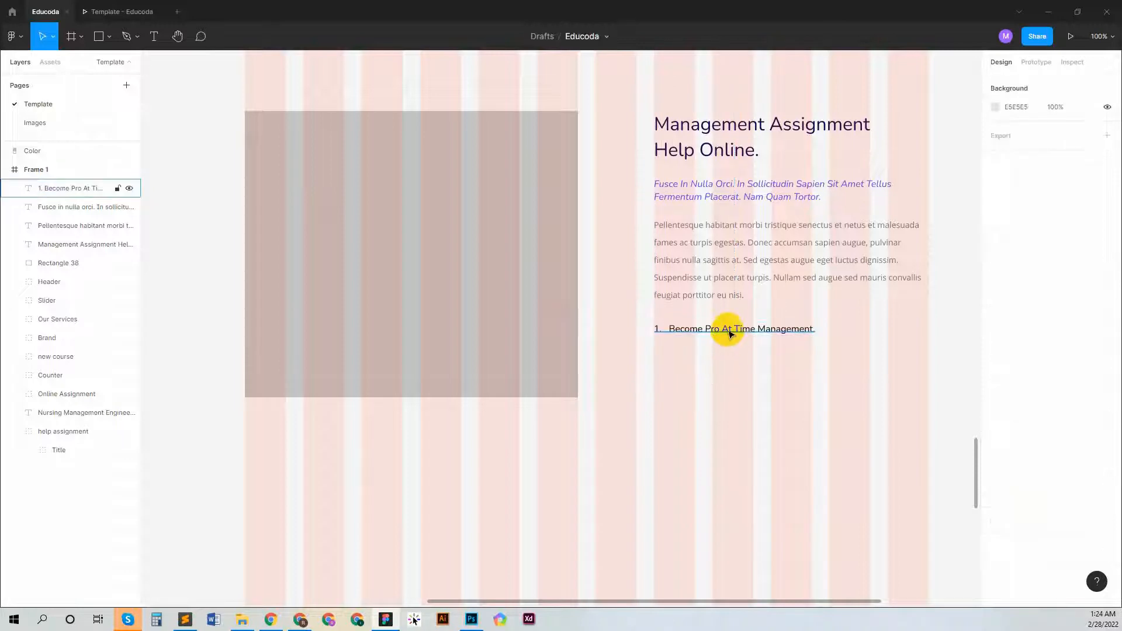
# - Set the numbered line's fill colour to the dark navy document colour 1A064E
pyautogui.click(729, 333)
pyautogui.click(996, 464)
pyautogui.click(884, 550)
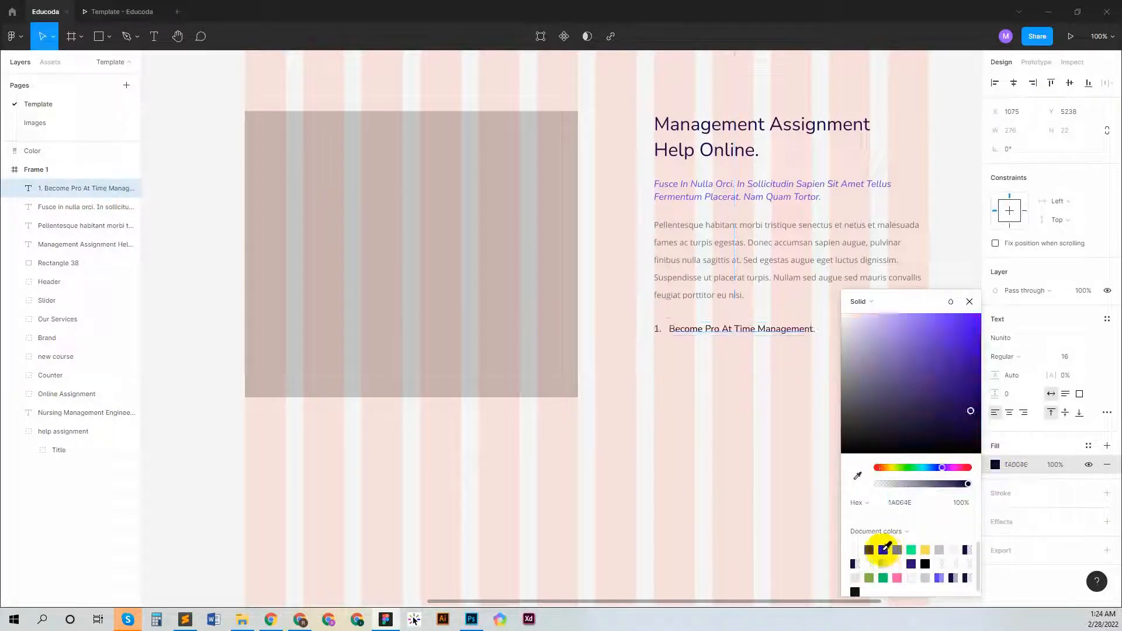
# - Try C4C4C4, 777777, 01FF85 and 6440FA as the numbered line's fill colour, and return it to 1A064E
pyautogui.click(939, 550)
pyautogui.click(923, 504)
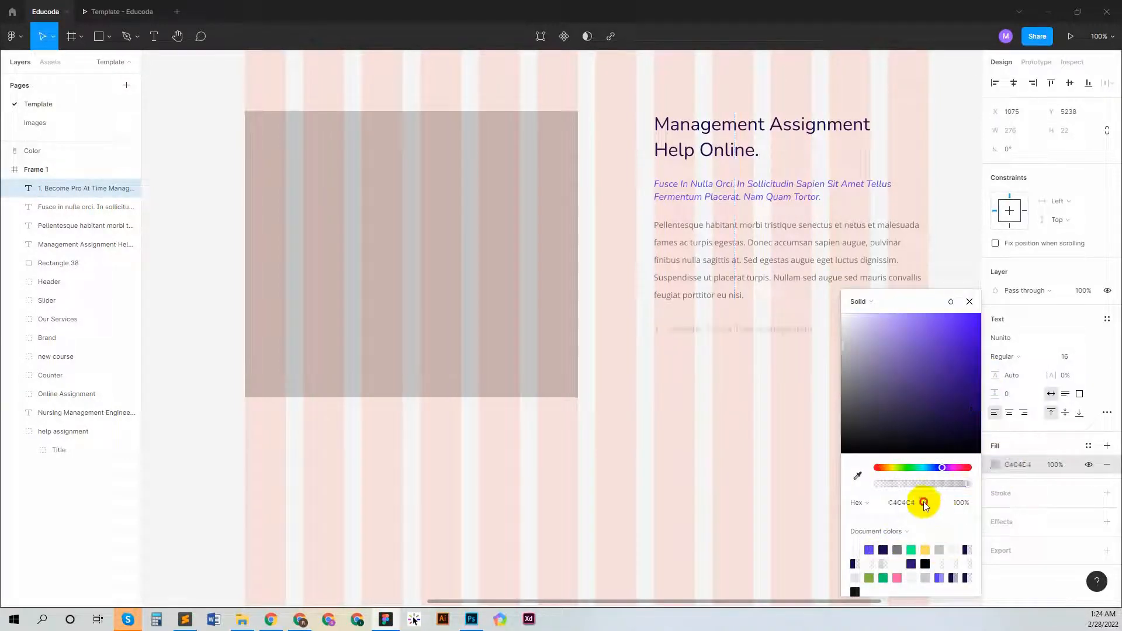
pyautogui.write('777777')
pyautogui.press('Return')
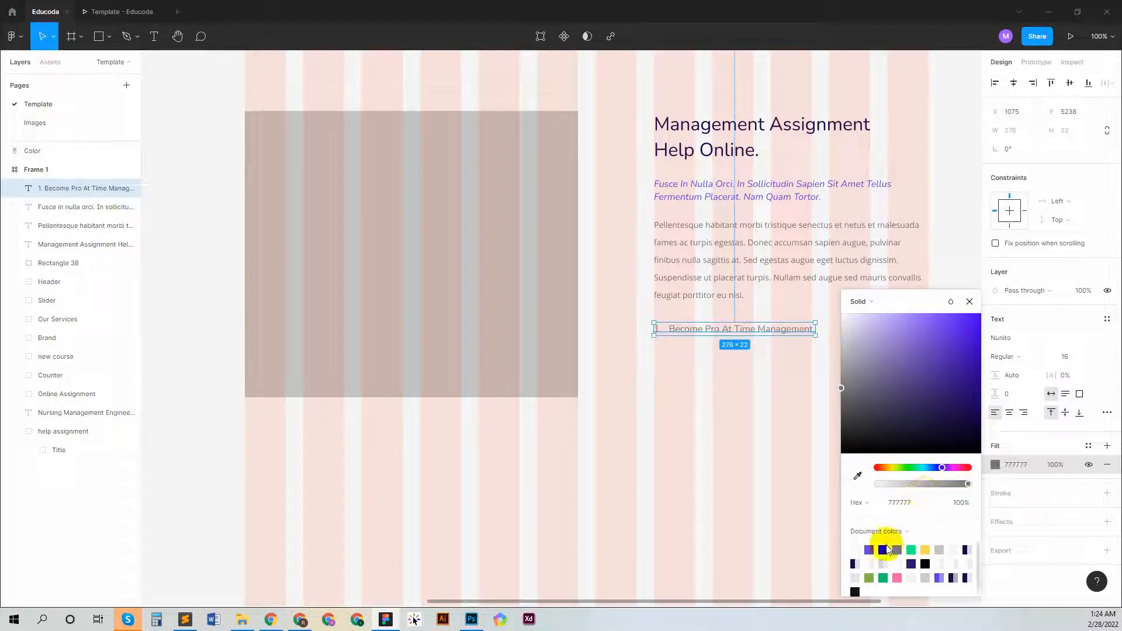
pyautogui.click(911, 550)
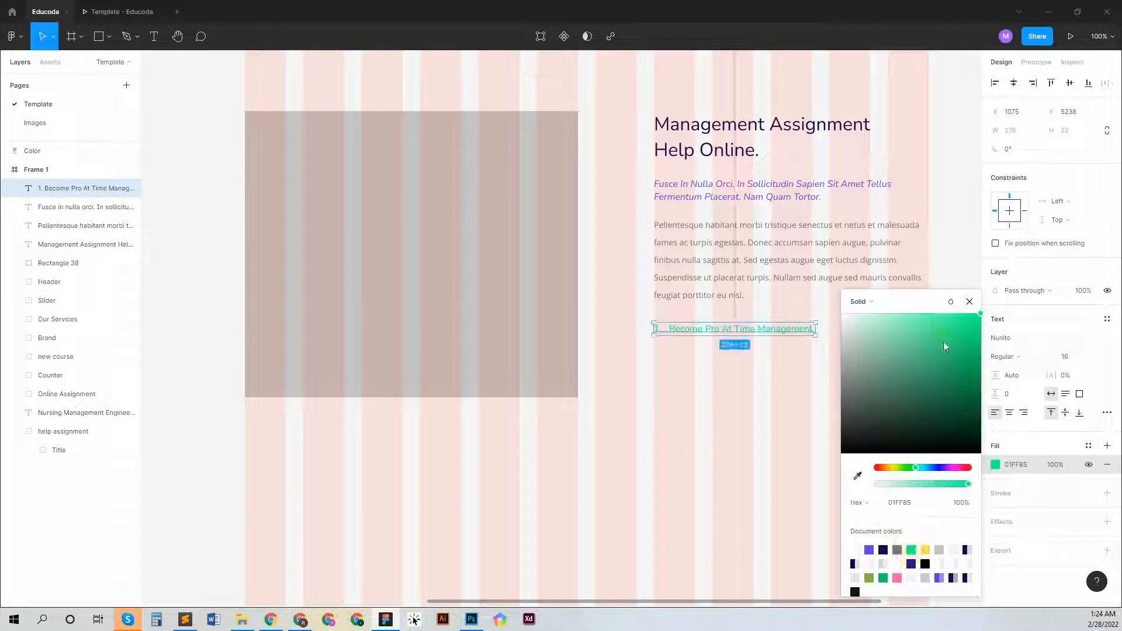
pyautogui.click(871, 550)
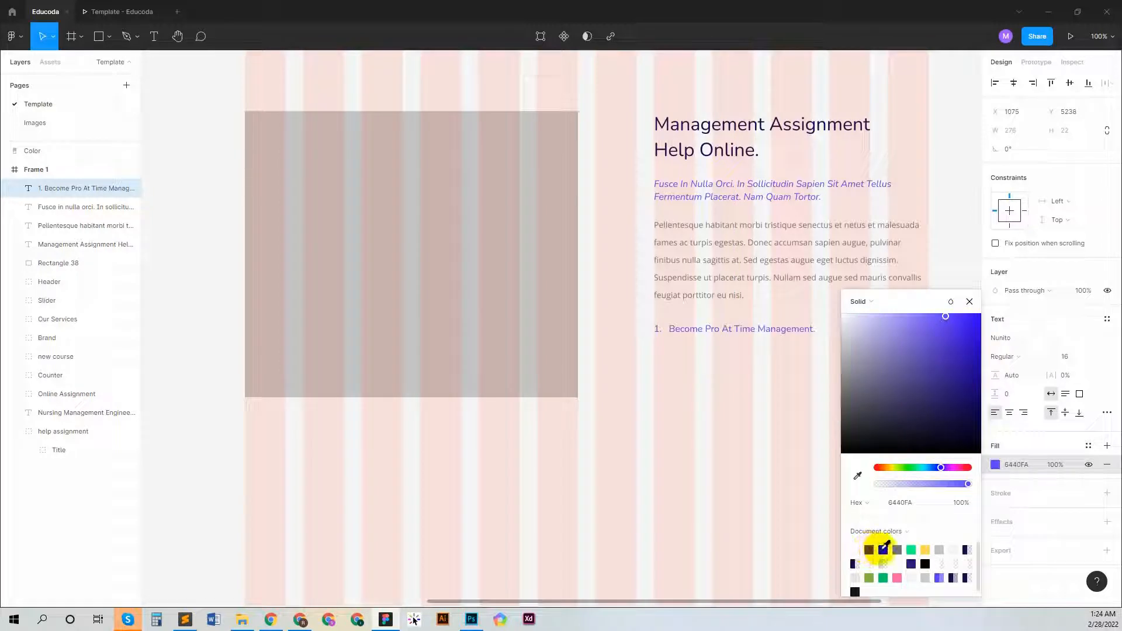
pyautogui.click(883, 550)
pyautogui.click(969, 301)
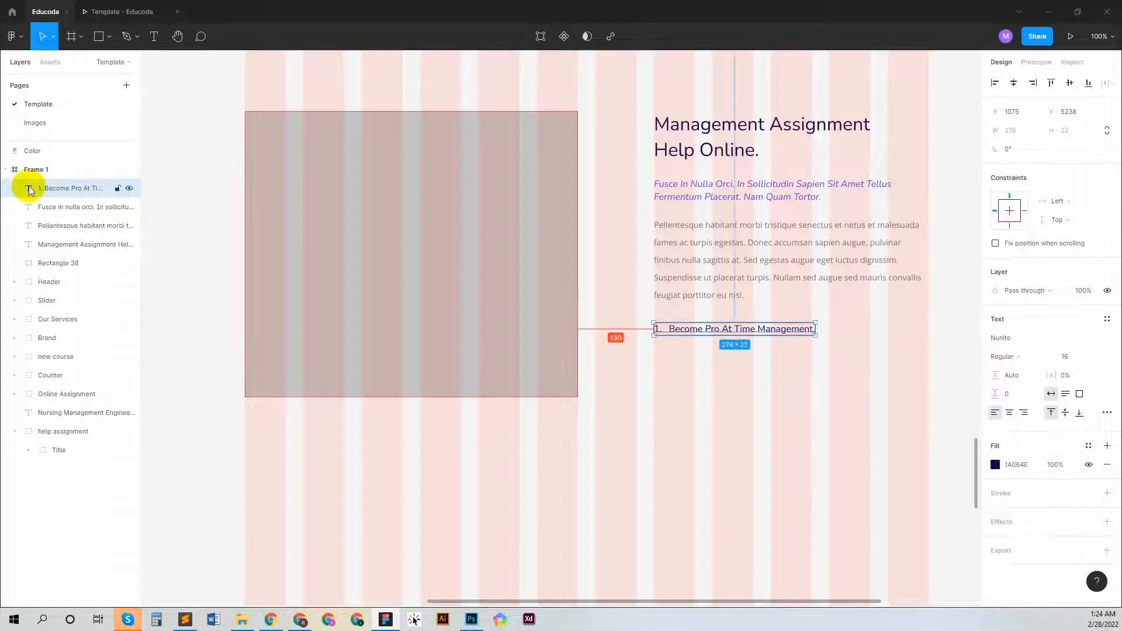
# - Duplicate the numbered line "1. Become Pro At Time Management." and move the copy straight below it, at X 1075, Y 5279
pyautogui.moveTo(49, 184); pyautogui.dragTo(49, 182)
pyautogui.hotkey('shift', 'Down')
pyautogui.hotkey('shift', 'Down')
pyautogui.hotkey('shift', 'Down')
pyautogui.hotkey('shift', 'Down')
pyautogui.hotkey('shift', 'Down')
pyautogui.hotkey('shift', 'Down')
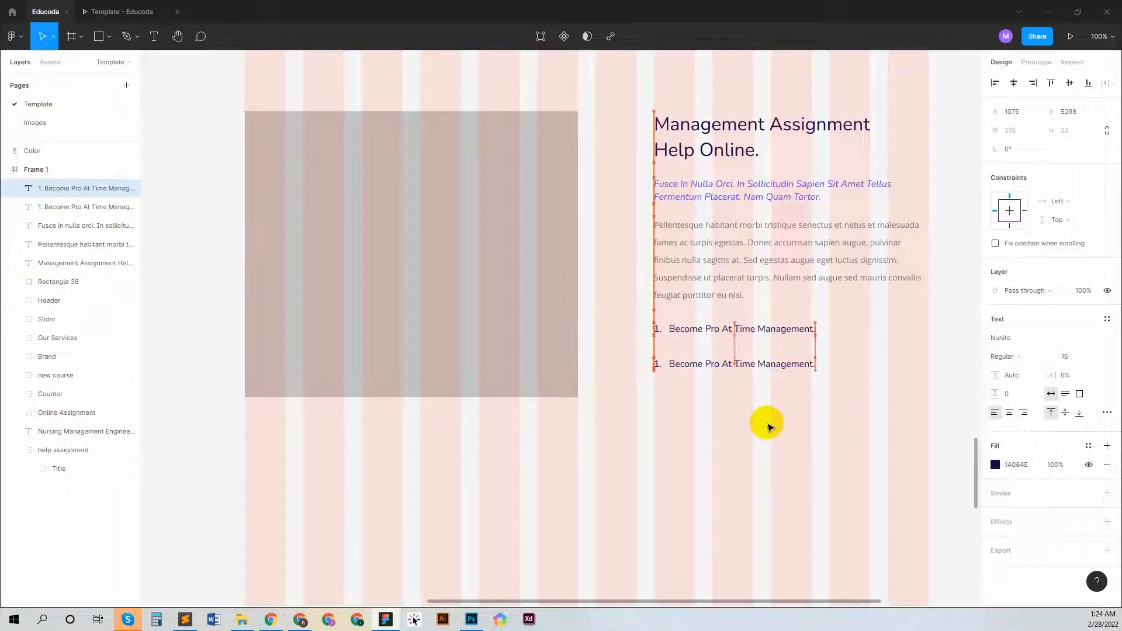
pyautogui.hotkey('shift', 'Up')
pyautogui.hotkey('shift', 'Up')
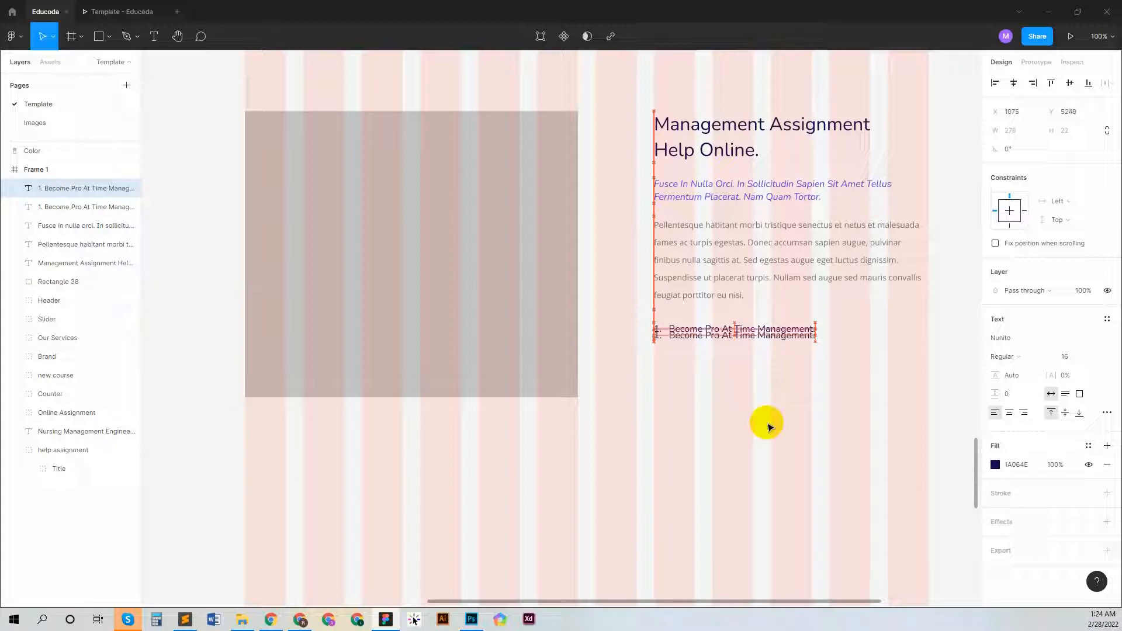
pyautogui.hotkey('shift', 'Down')
pyautogui.hotkey('shift', 'Down')
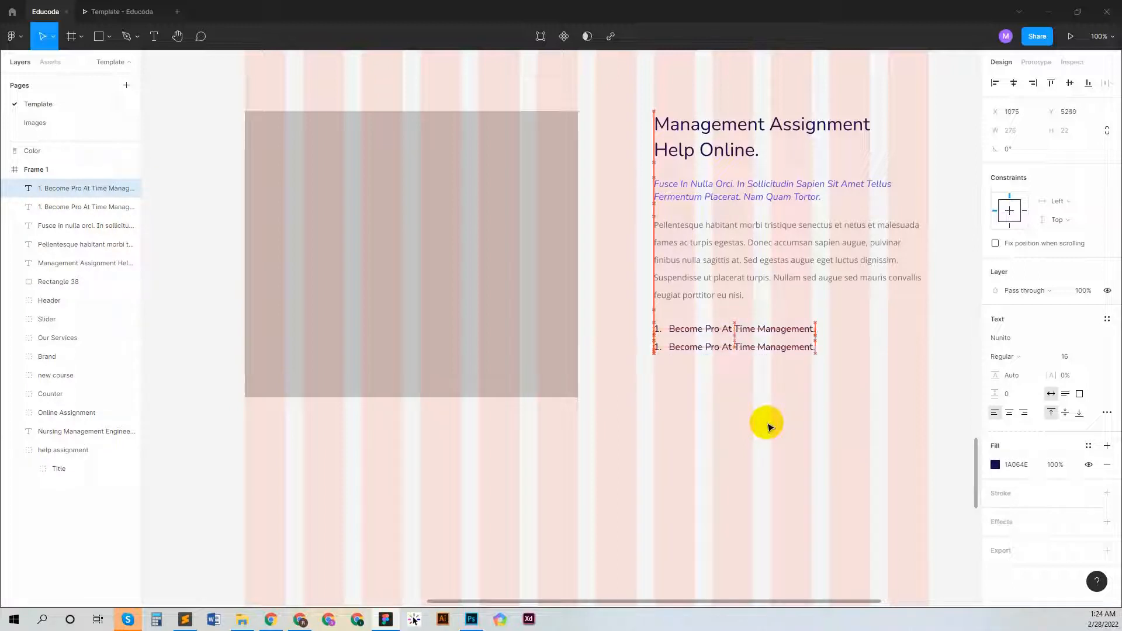
pyautogui.hotkey('shift', 'Down')
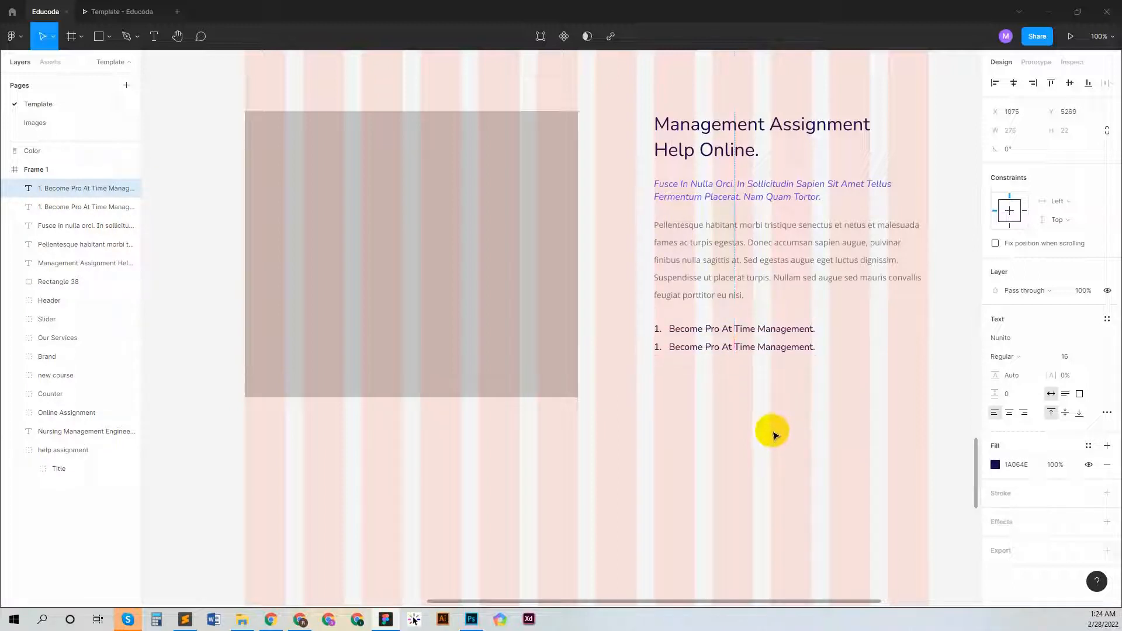
pyautogui.hotkey('shift', 'Down')
# - Duplicate both numbered lines and place the copies below them as third and fourth lines with the same spacing
pyautogui.keyDown('shift'); pyautogui.click(68, 206); pyautogui.keyUp('shift')
pyautogui.hotkey('ctrl', 'd')
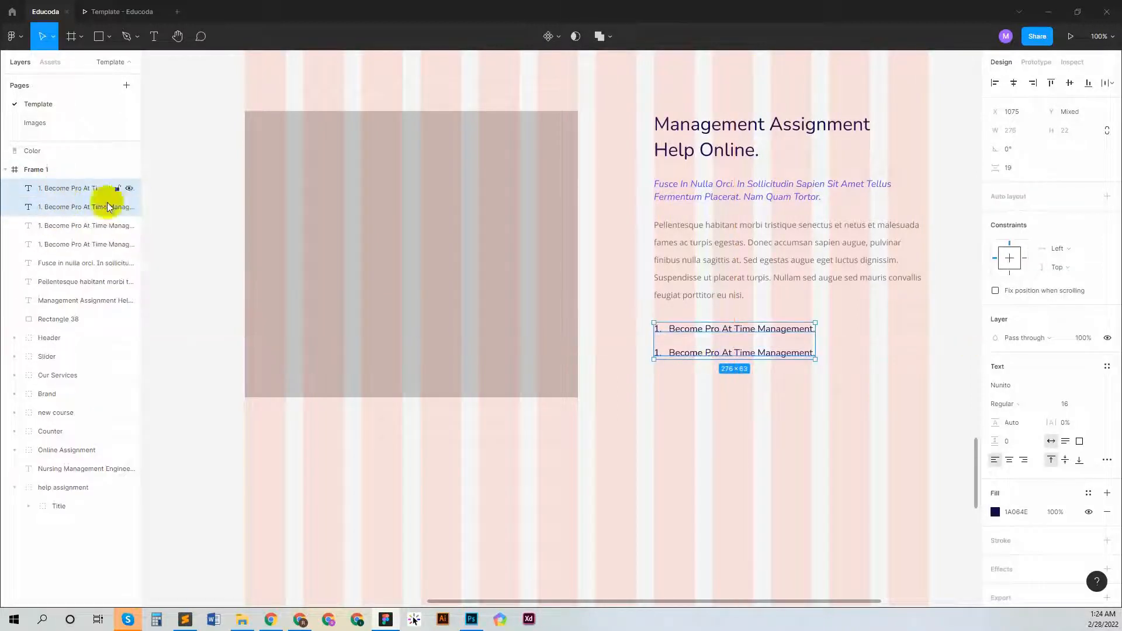
pyautogui.moveTo(716, 353); pyautogui.dragTo(770, 401)
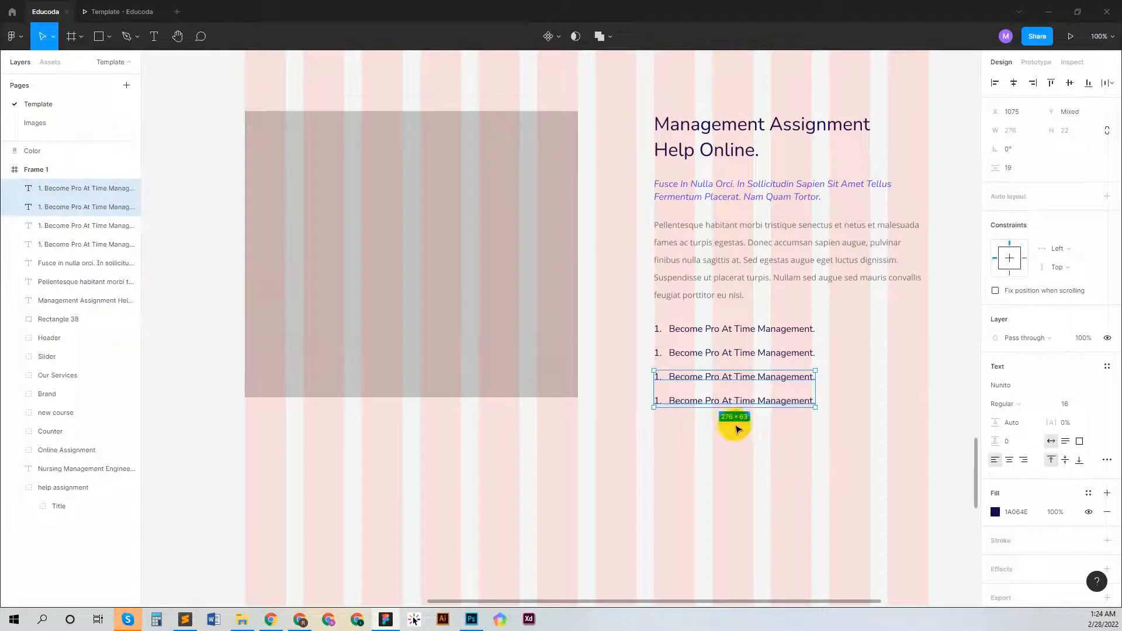
# - Renumber the three copied lines as 2, 3 and 4 from the upper one down
pyautogui.press('t')
pyautogui.moveTo(660, 401); pyautogui.dragTo(655, 354)
pyautogui.write('3')
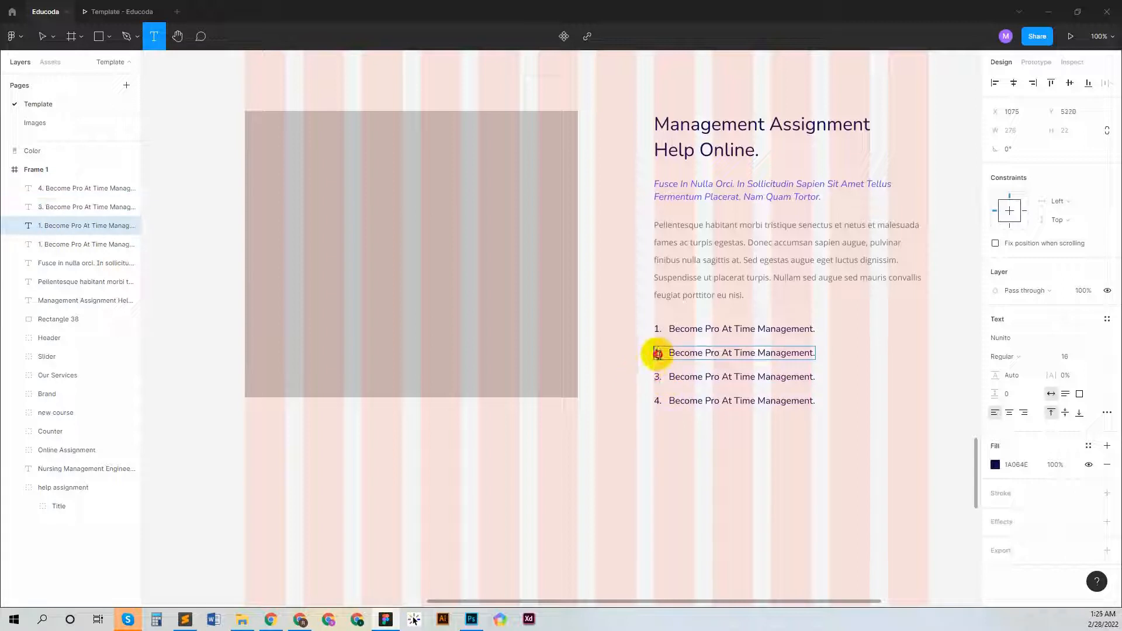
pyautogui.click(44, 37)
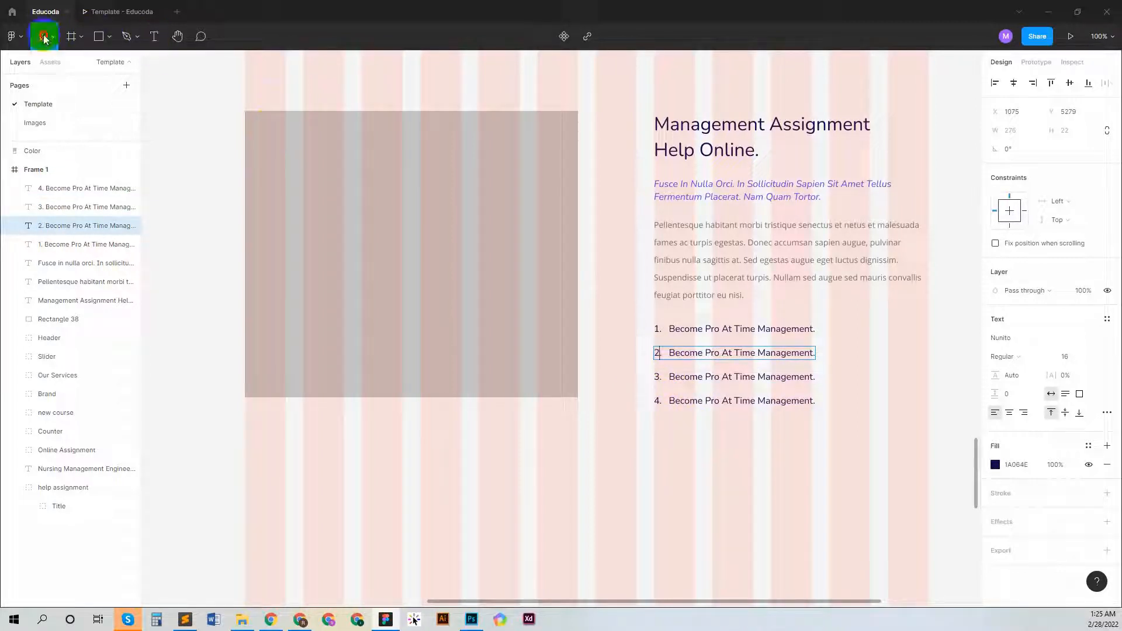
pyautogui.press('Escape')
pyautogui.click(684, 446)
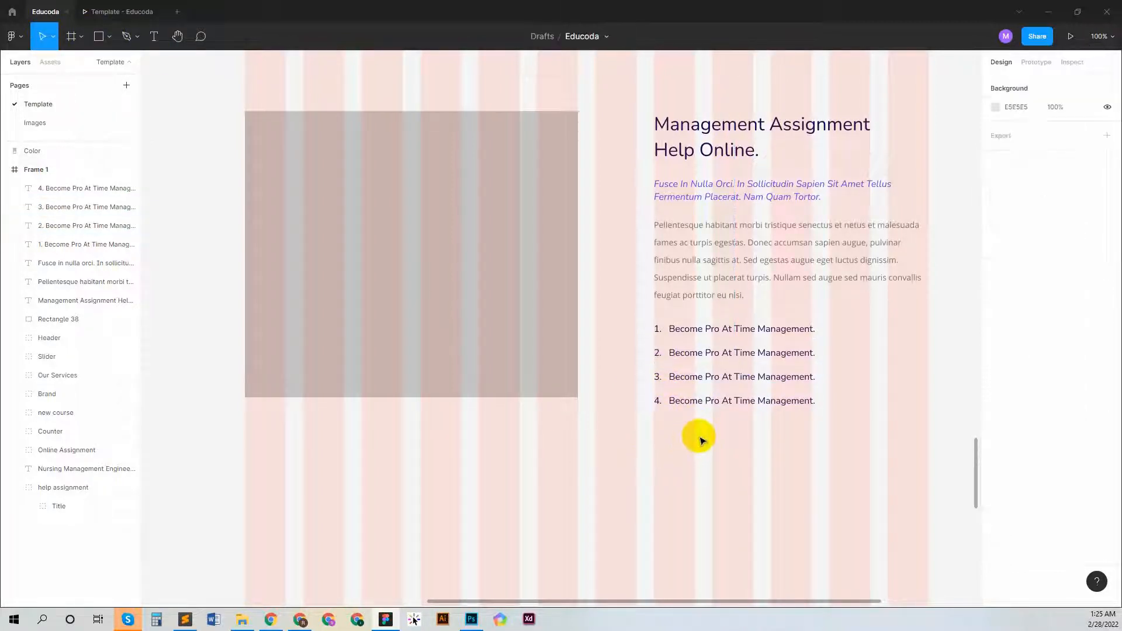
# - Replace the third list line's text with "Praesent Viverra Commodo Sapien Faucibus Vehicula." copied from the Lorem Ipsum page in Chrome
pyautogui.click(328, 618)
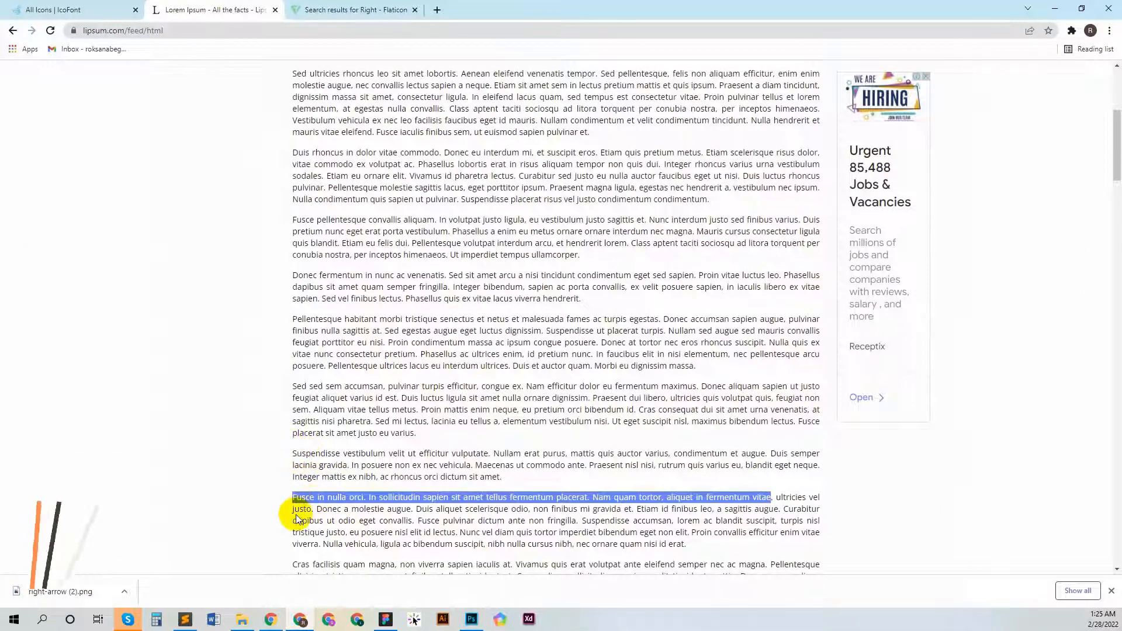
pyautogui.scroll(-4, 295, 496)
pyautogui.moveTo(293, 386); pyautogui.dragTo(501, 387)
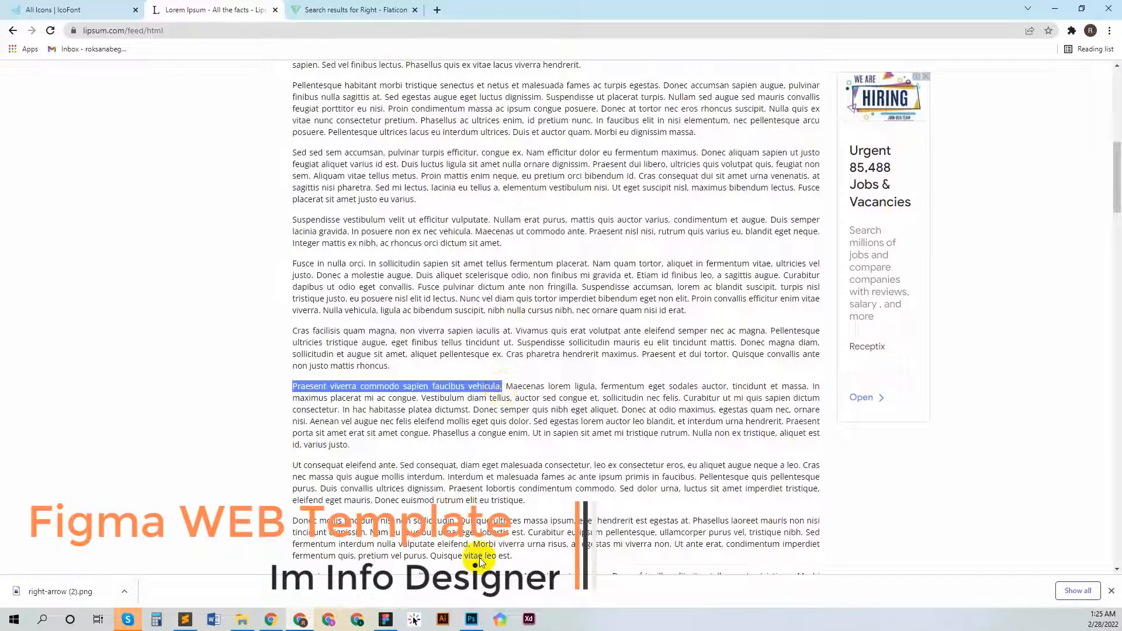
pyautogui.click(386, 618)
pyautogui.click(695, 379)
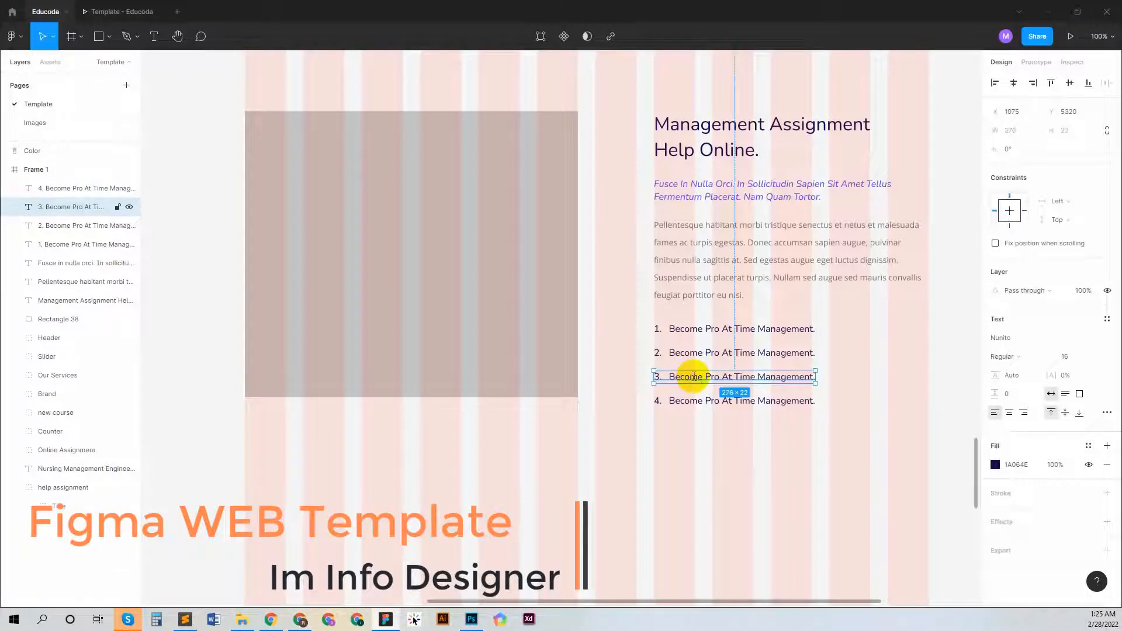
pyautogui.doubleClick(694, 377)
pyautogui.moveTo(665, 377); pyautogui.dragTo(834, 377)
pyautogui.write('Praesent Viverra Commodo Sapien Faucibus Vehicula.')
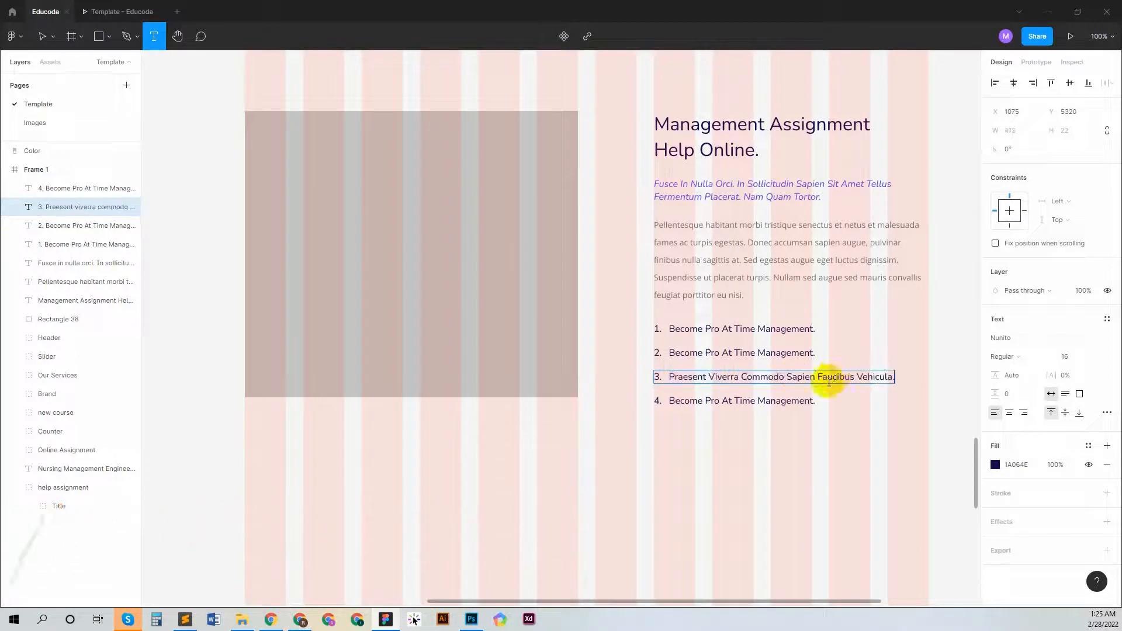
# - Replace the second list line's text with "Ut Consequat Eleifend Ante. Sed Consequat, Diam Eget." copied from the Lorem Ipsum page in Chrome
pyautogui.click(300, 619)
pyautogui.moveTo(292, 465); pyautogui.dragTo(461, 465)
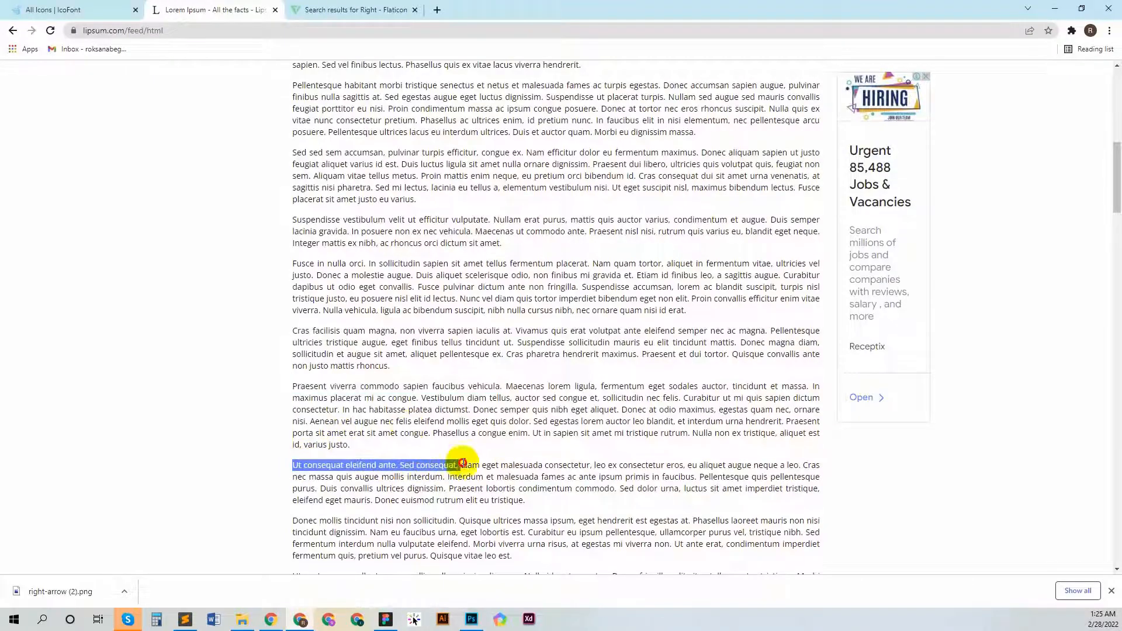
pyautogui.click(386, 618)
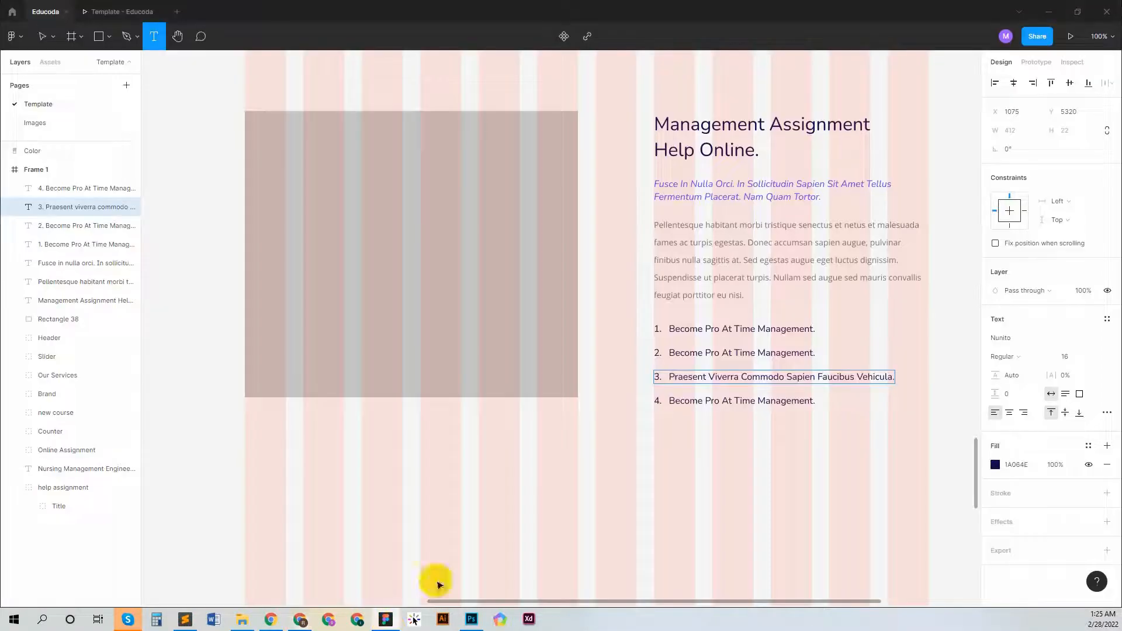
pyautogui.moveTo(667, 353); pyautogui.dragTo(877, 352)
pyautogui.write('Ut Consequat Eleifend Ante. Sed Consequat, Diam Eget')
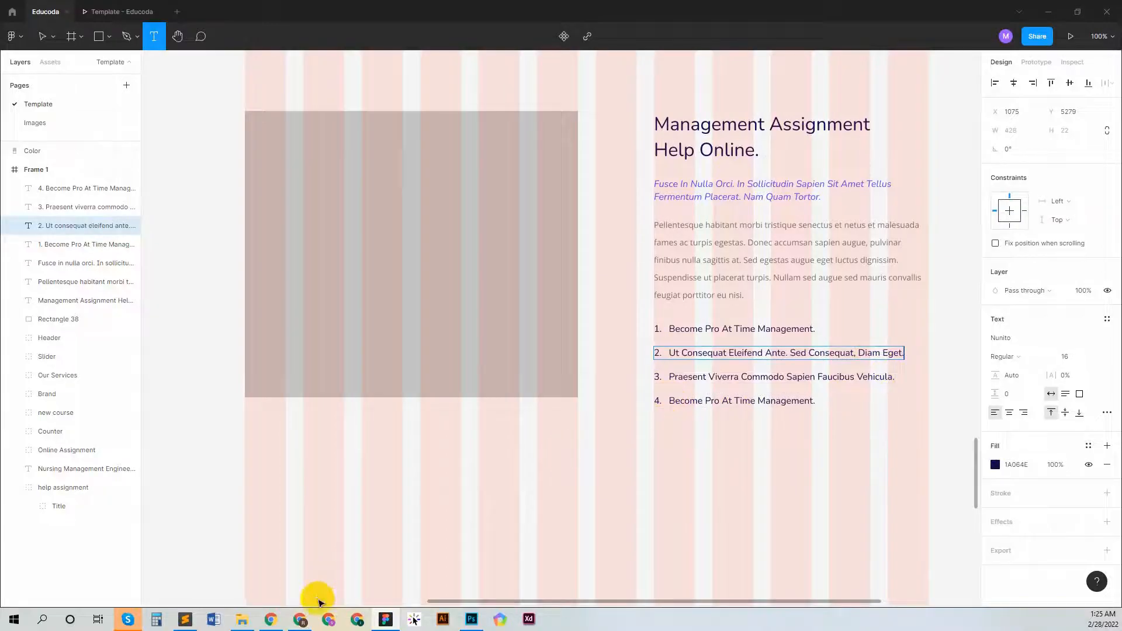
# - Replace the fourth list line's text with "Donec Mollis Tincidunt Nisi Non Sollicitudin." copied from the Lorem Ipsum page in Chrome
pyautogui.click(299, 619)
pyautogui.moveTo(295, 522); pyautogui.dragTo(441, 521)
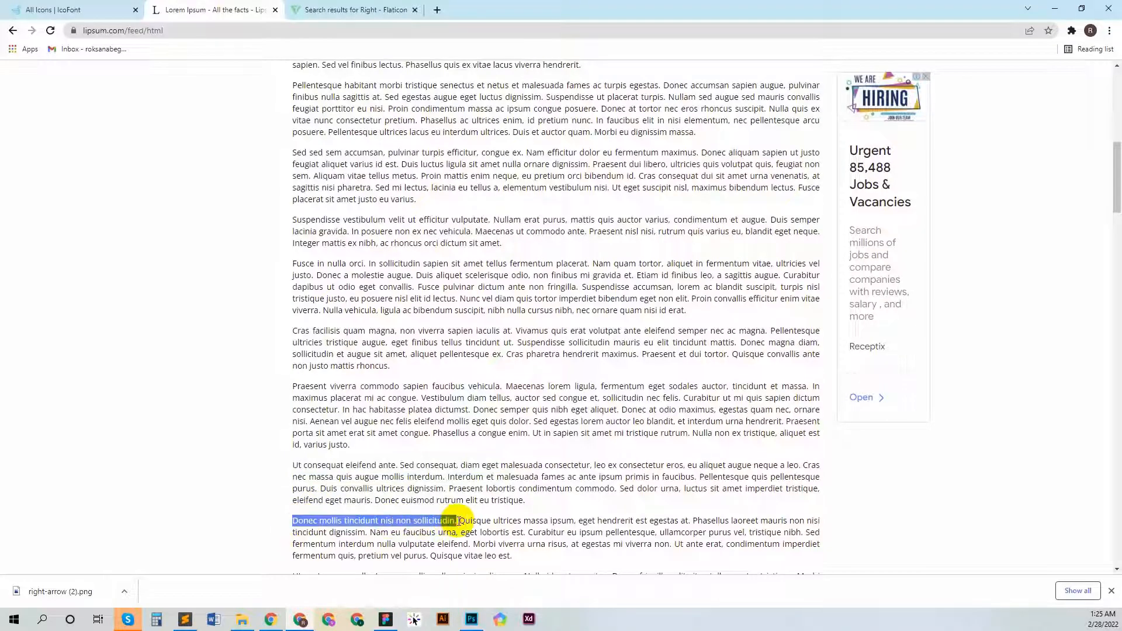
pyautogui.click(386, 619)
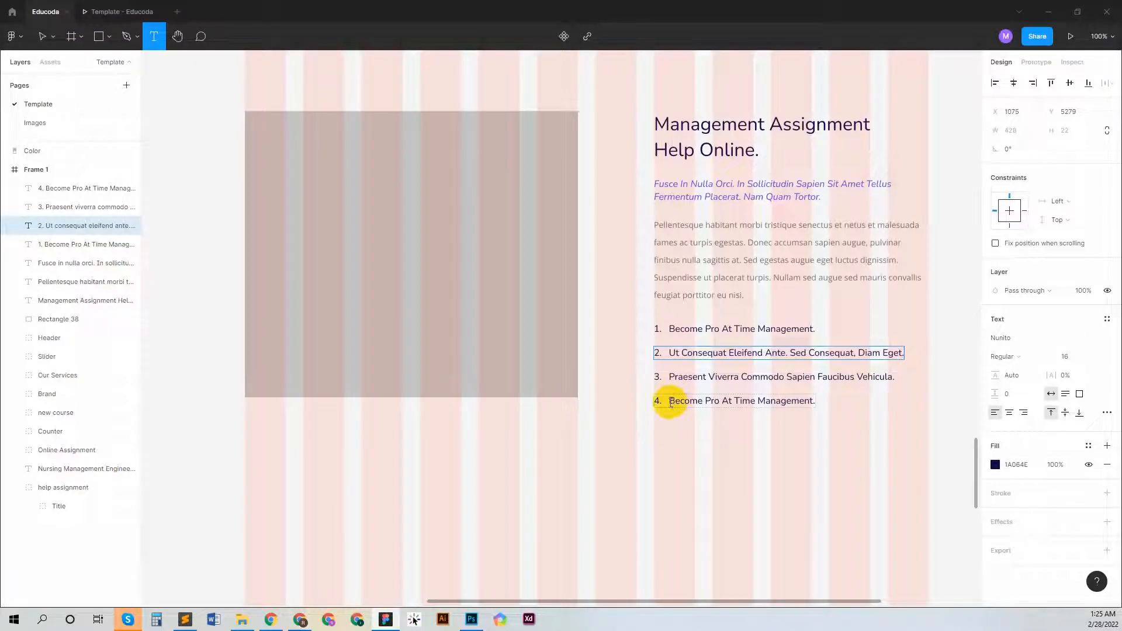
pyautogui.moveTo(669, 401); pyautogui.dragTo(850, 408)
pyautogui.write('Donec Mollis Tincidunt Nisi Non Sollicitudin.')
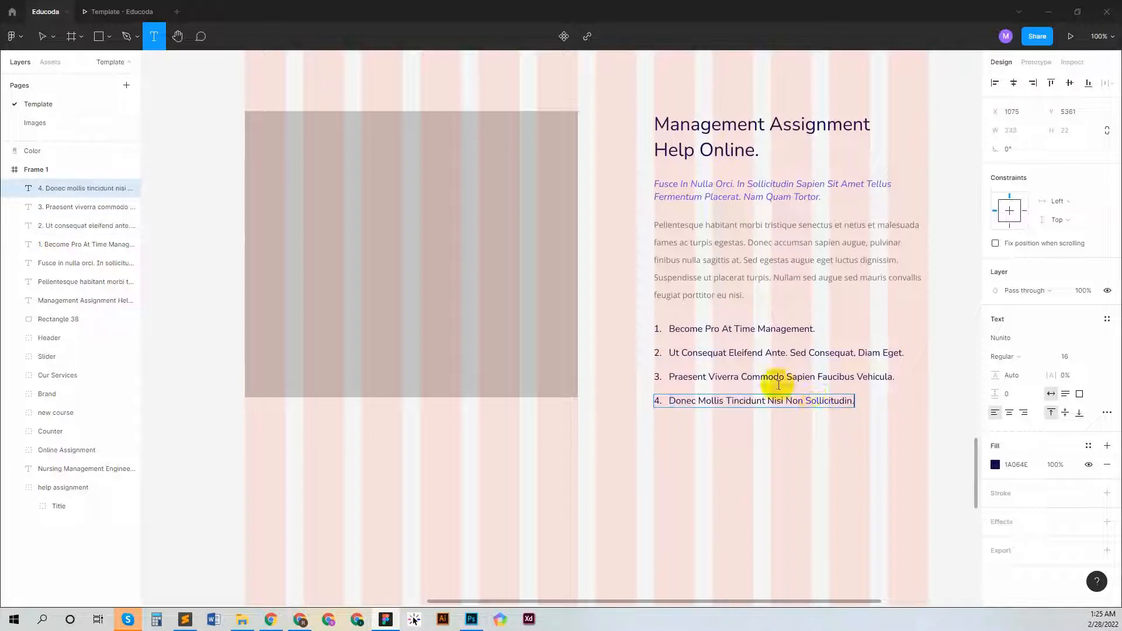
pyautogui.press('Escape')
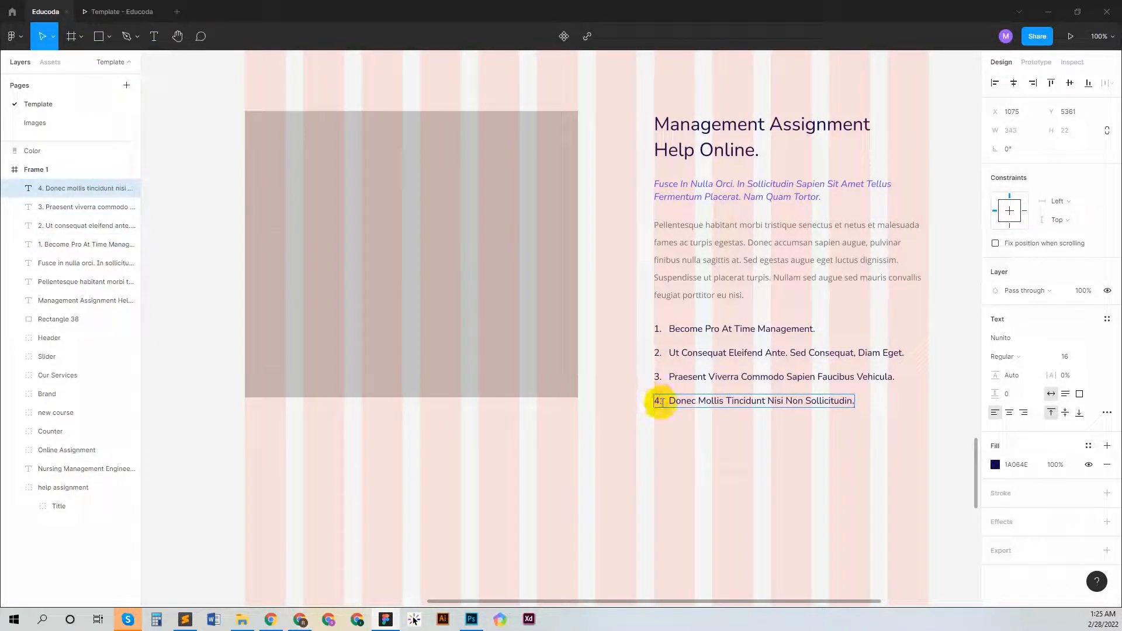
# - Set the fill of only the numerals 4 and 3 in the list to the purple document colour 6440FA
pyautogui.click(995, 465)
pyautogui.click(869, 550)
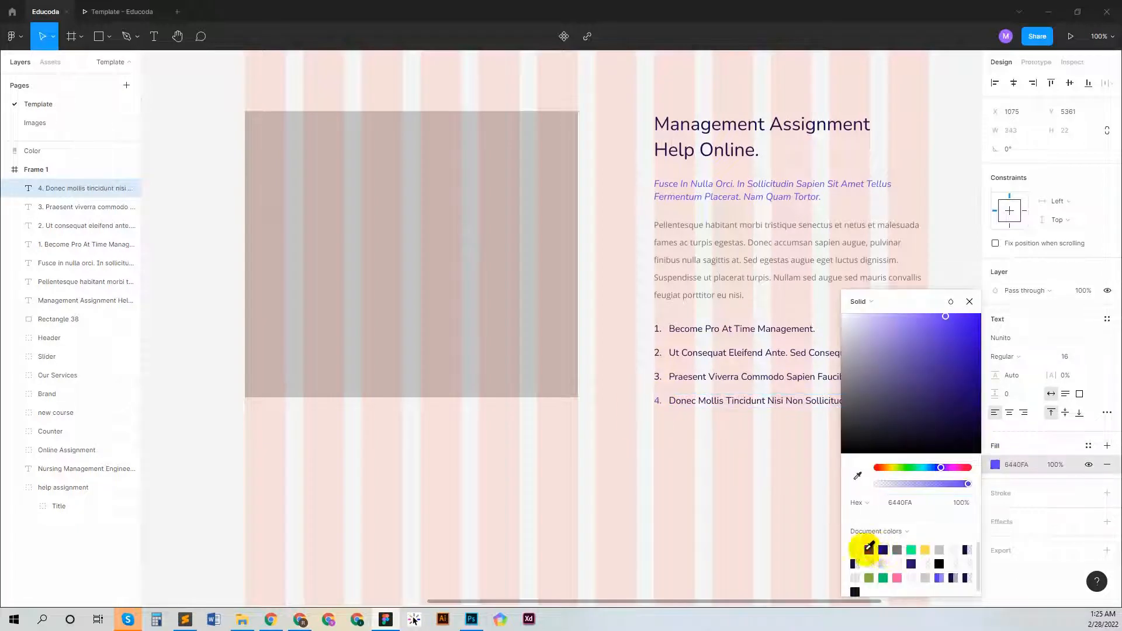
pyautogui.click(970, 302)
pyautogui.click(650, 376)
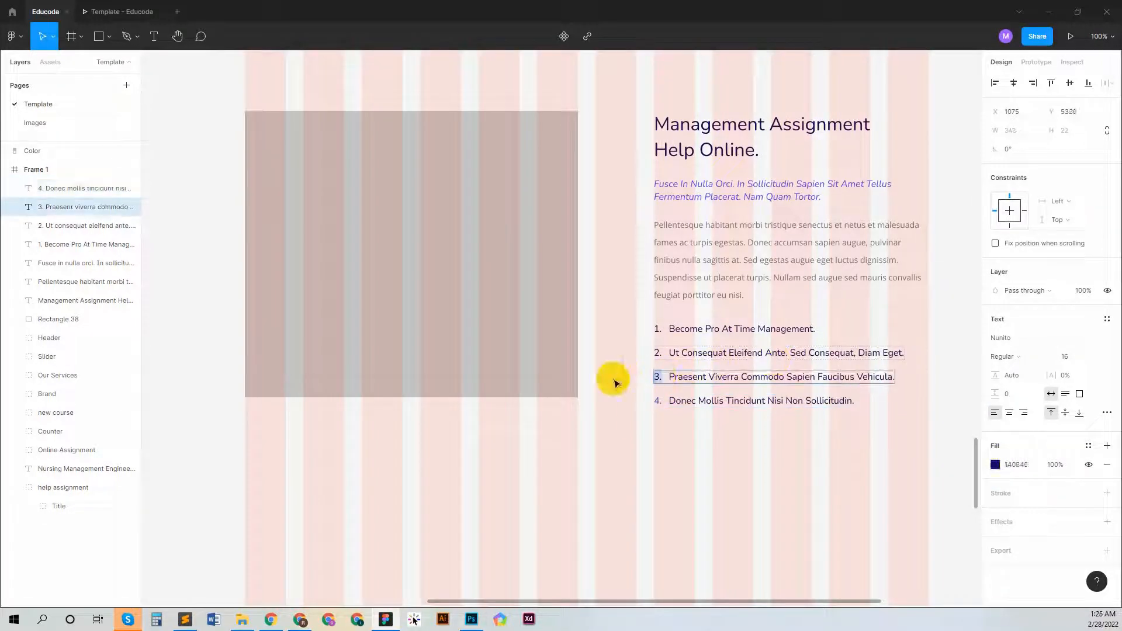
pyautogui.click(995, 465)
pyautogui.click(869, 550)
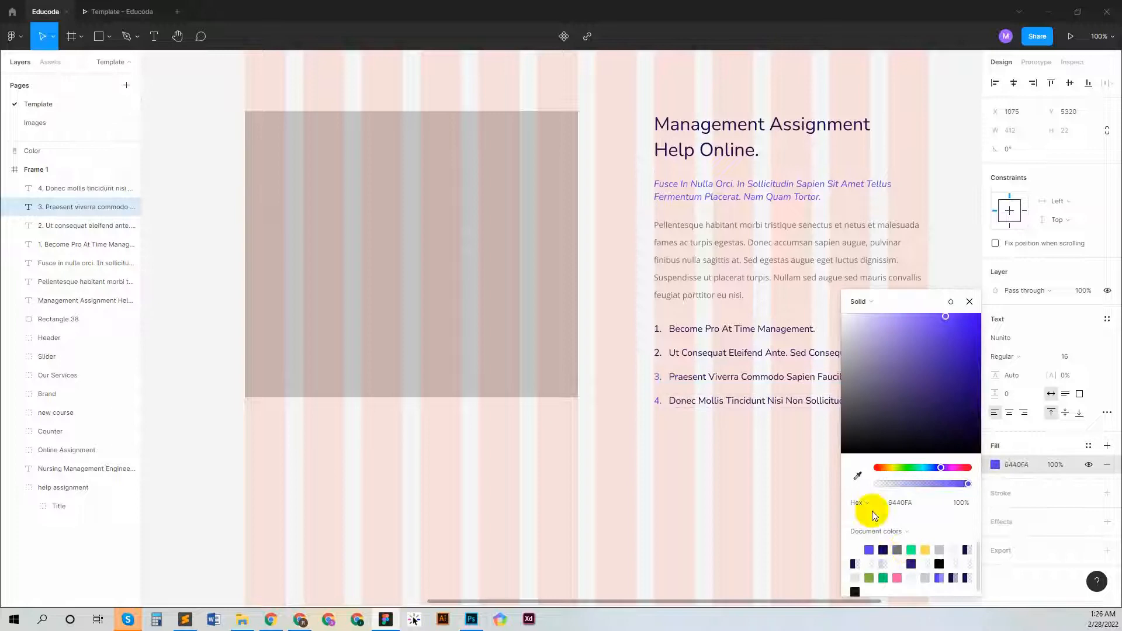
pyautogui.click(968, 303)
# - Set the fill of only the numerals 2 and 1 in the list to the purple document colour 6440FA
pyautogui.click(659, 354)
pyautogui.click(995, 464)
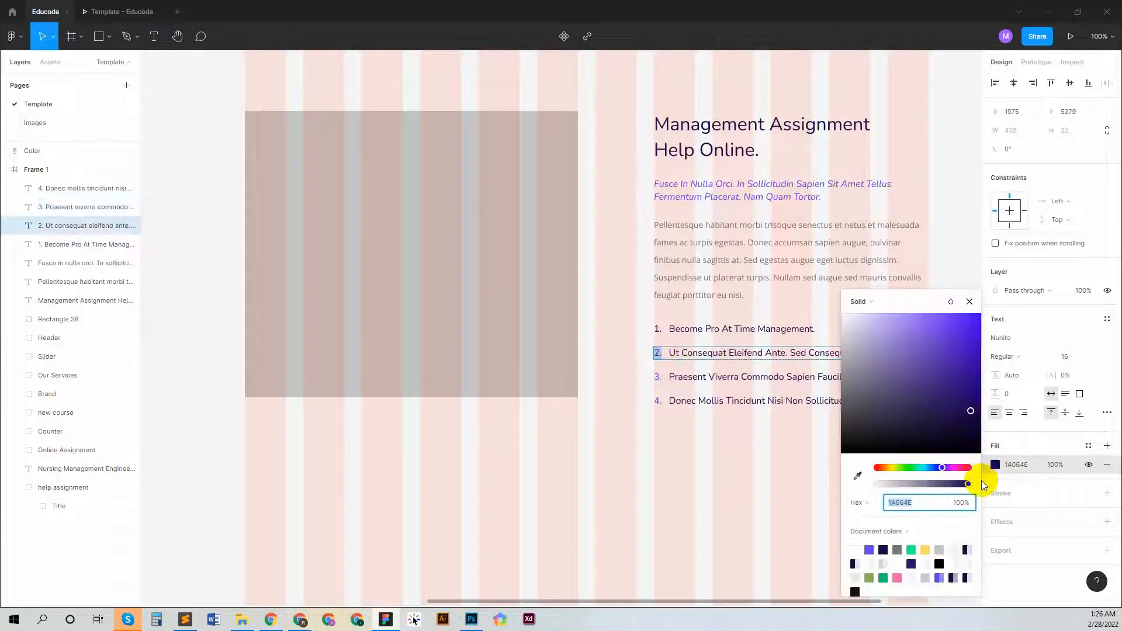
pyautogui.click(869, 550)
pyautogui.click(969, 302)
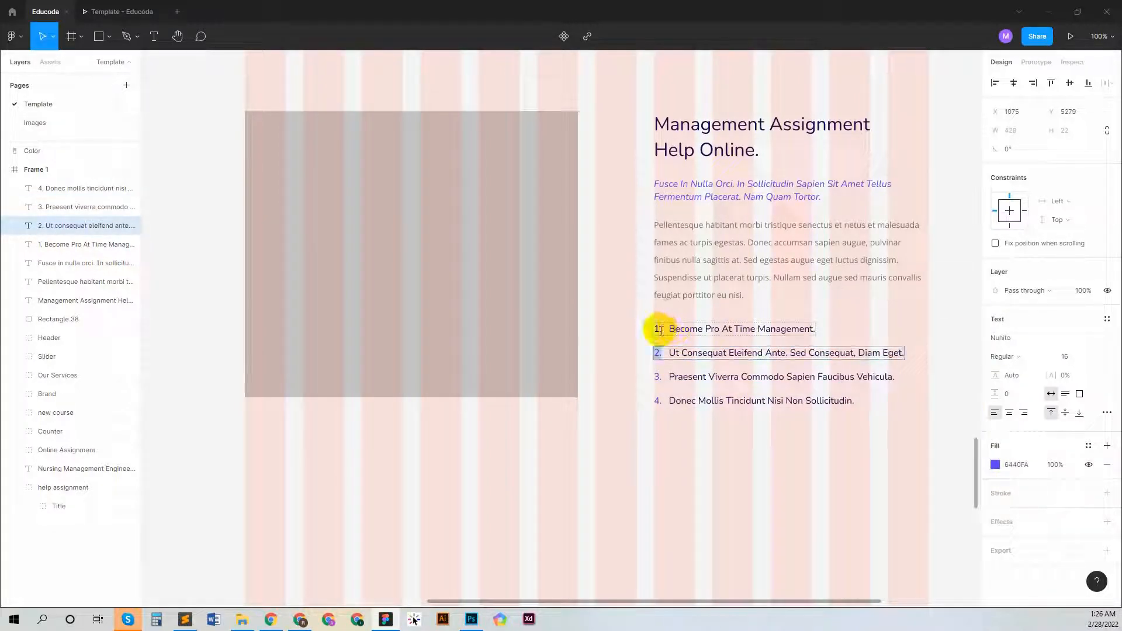
pyautogui.click(659, 329)
pyautogui.click(995, 465)
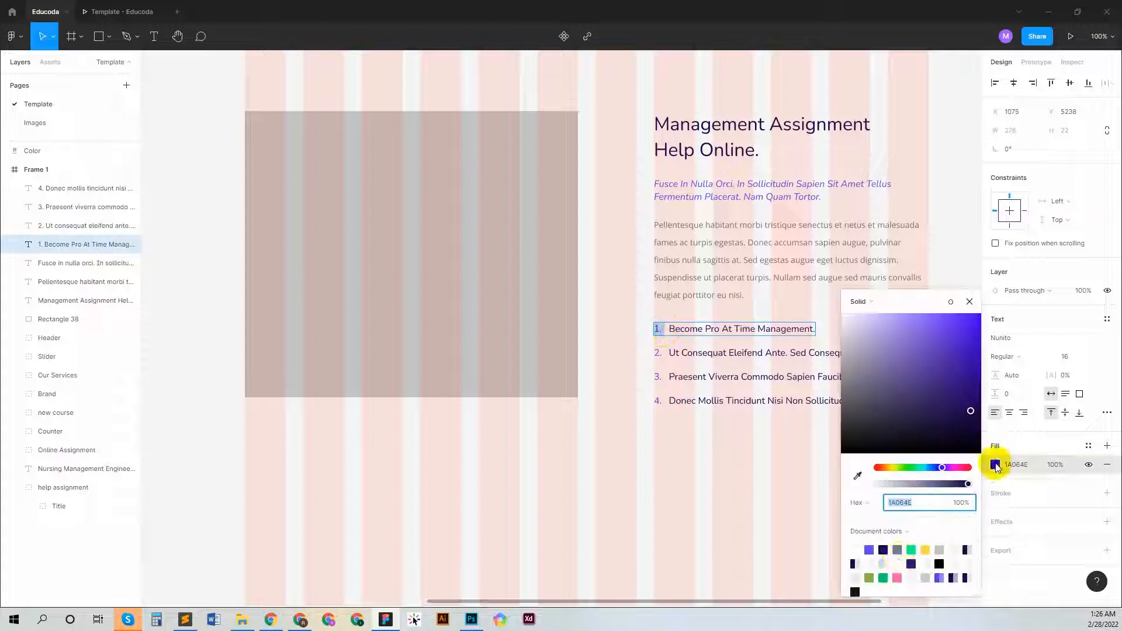
pyautogui.click(869, 550)
pyautogui.click(969, 302)
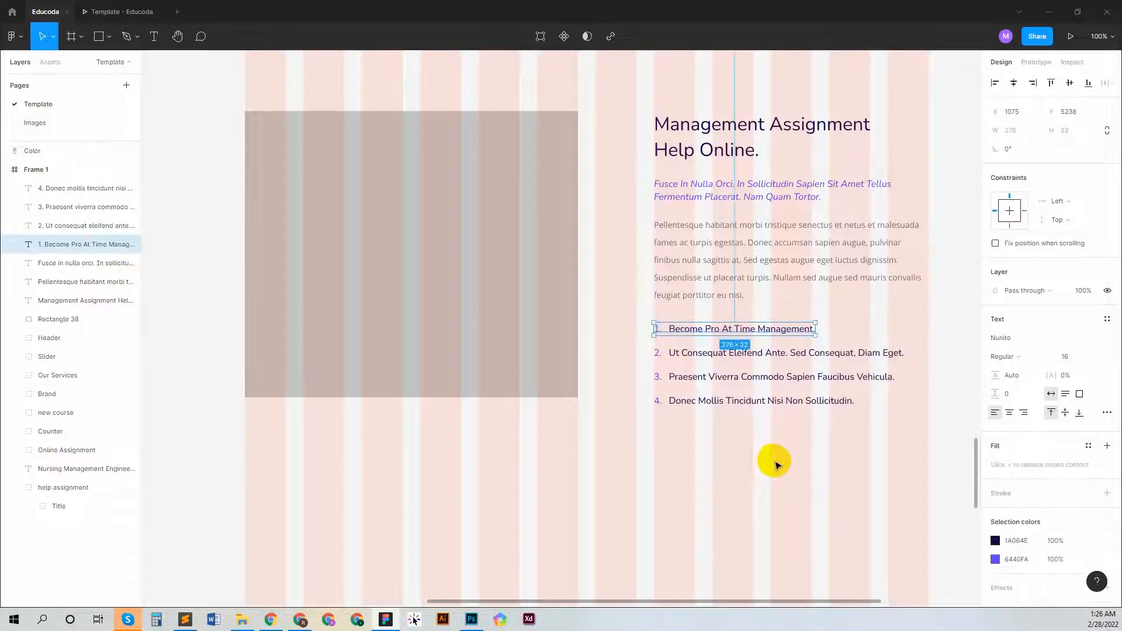
# - Underline the italic subheading below the section heading and set its font style to SemiBold Italic
pyautogui.click(683, 194)
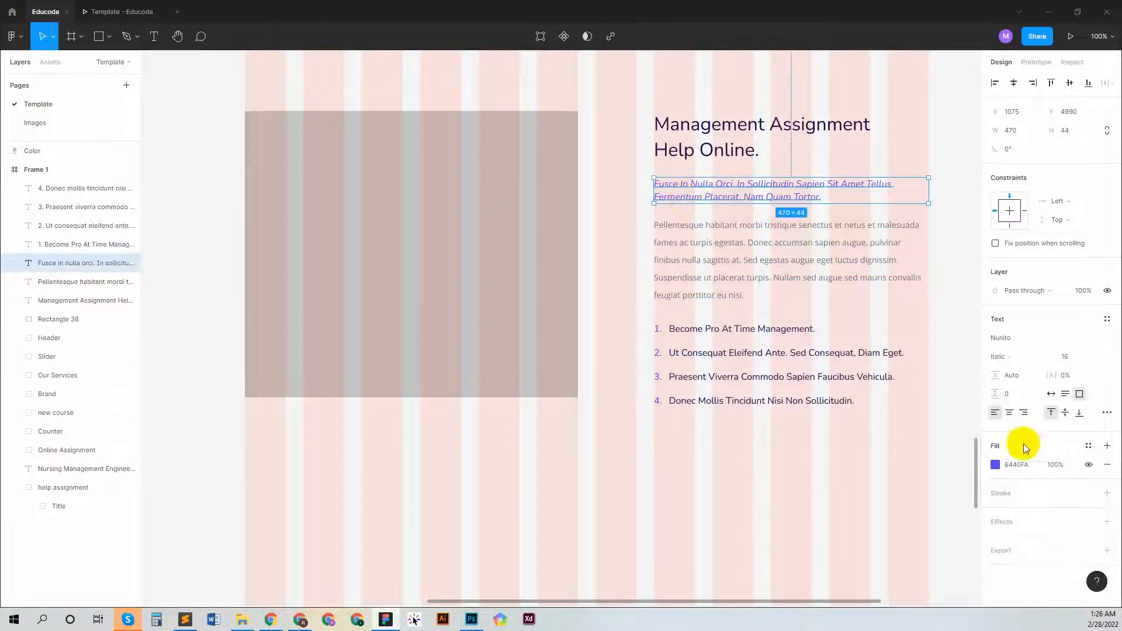
pyautogui.click(1107, 413)
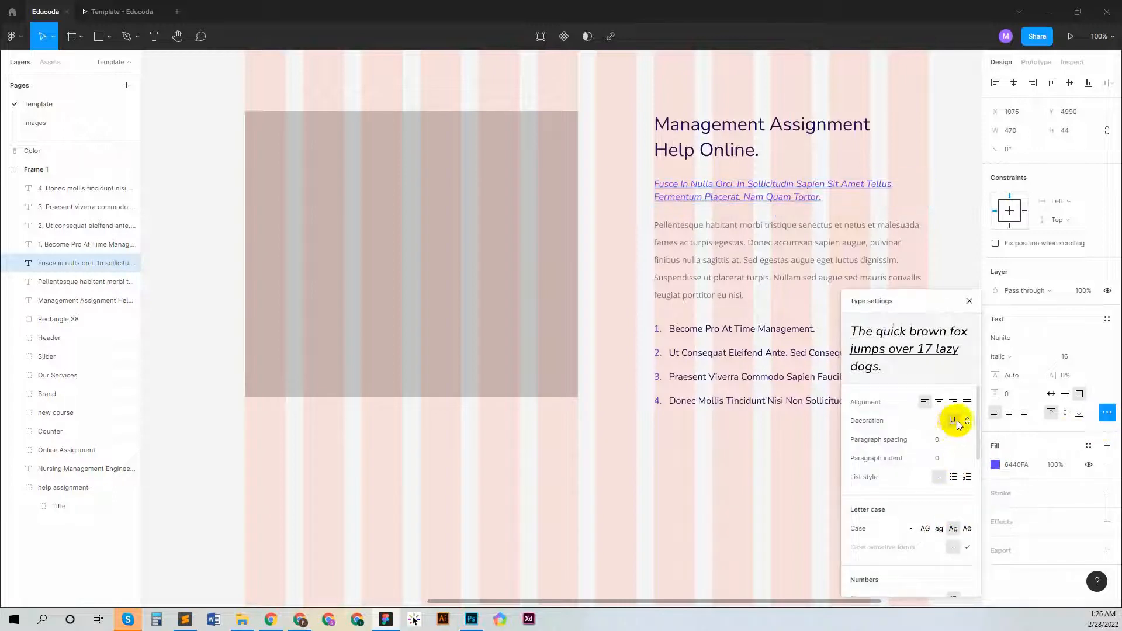
pyautogui.click(969, 301)
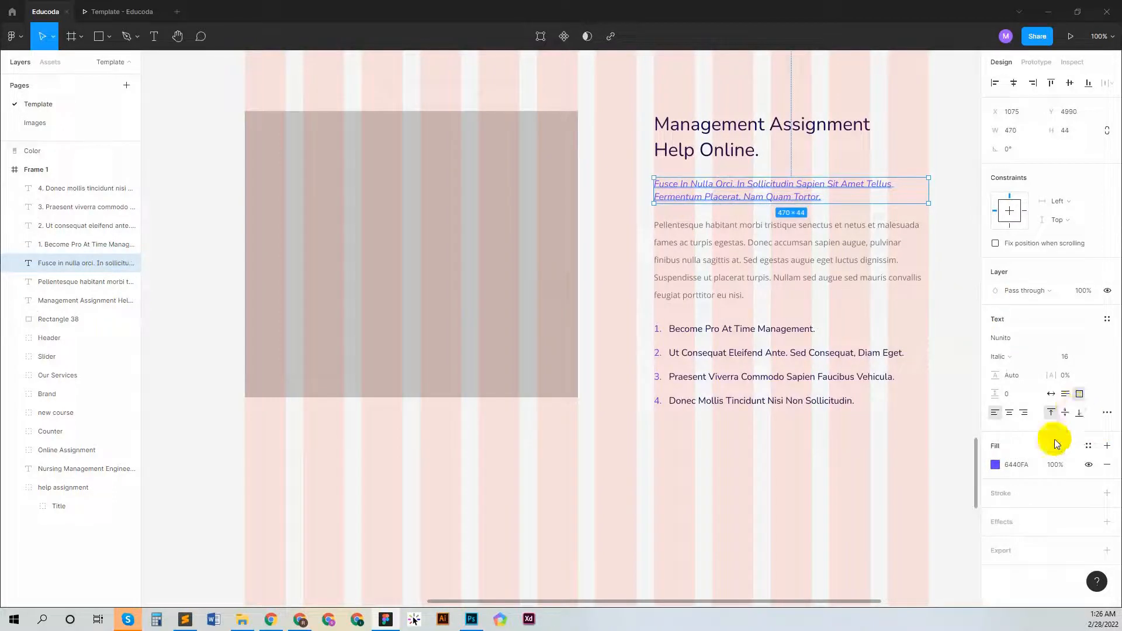
pyautogui.click(1023, 356)
pyautogui.click(1023, 374)
# - Try the green 01FF85 as the subheading's fill colour and return it to 6440FA
pyautogui.click(995, 465)
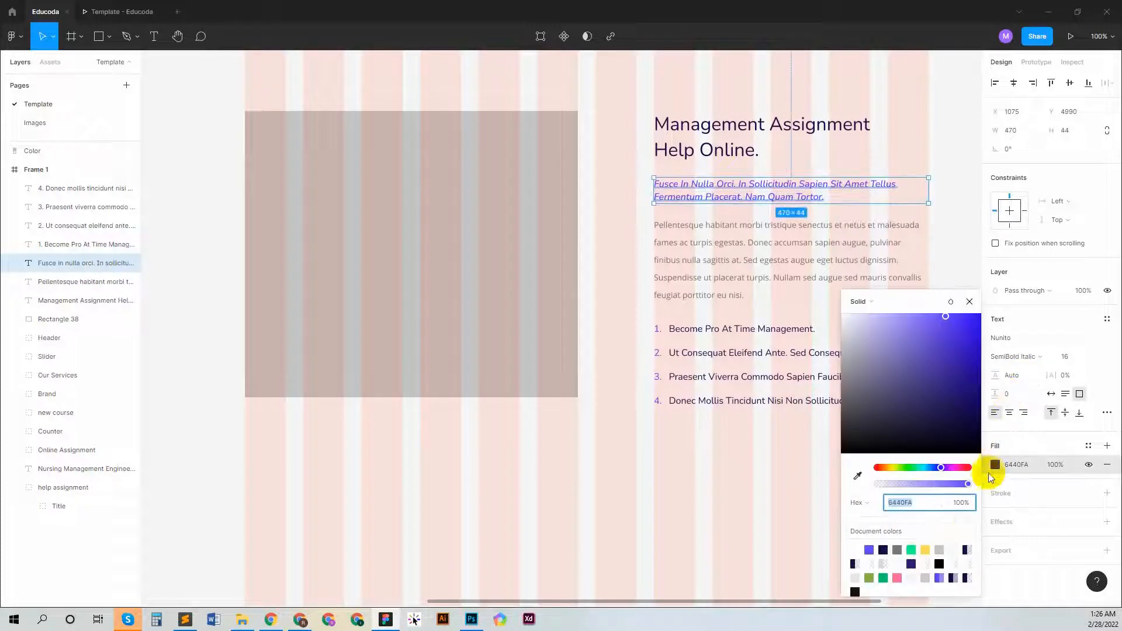
pyautogui.click(912, 550)
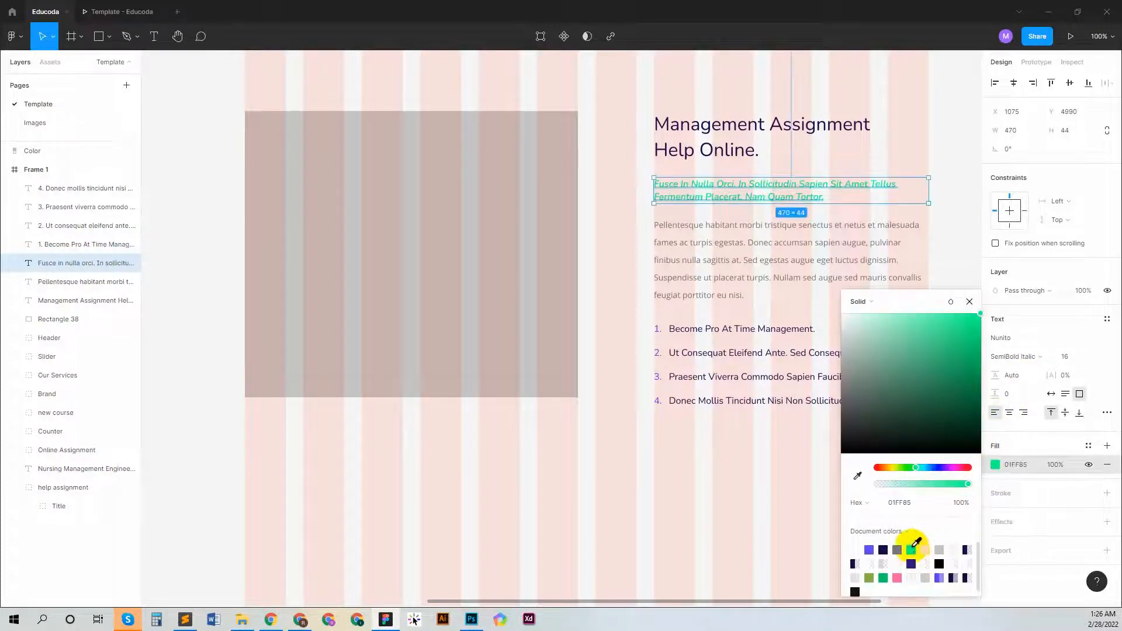
pyautogui.click(969, 301)
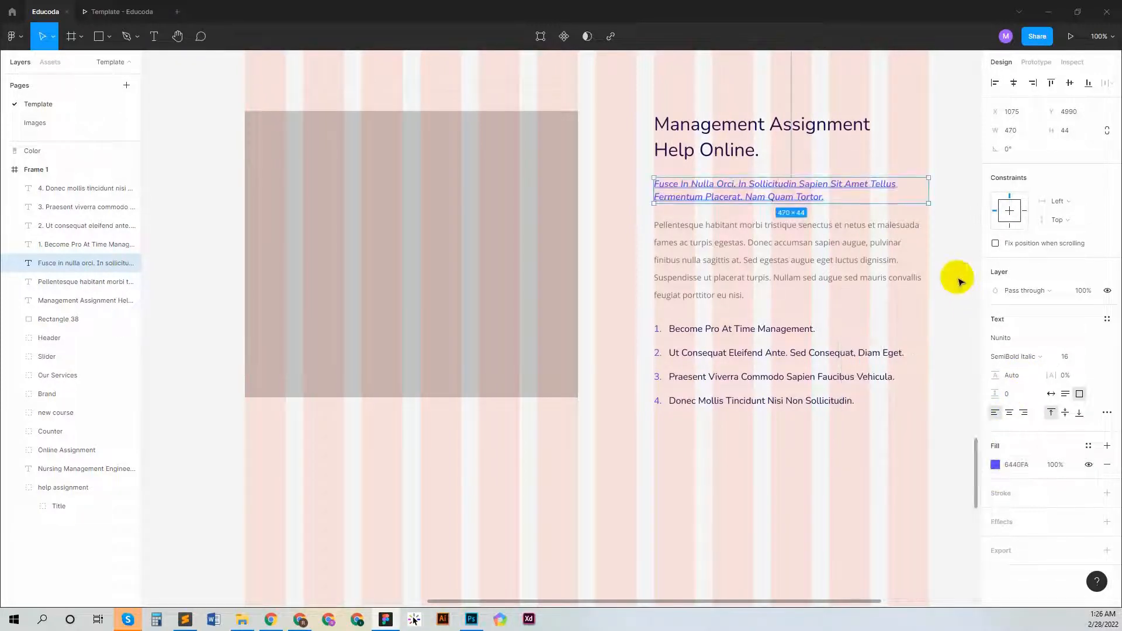
# - Close the old presentation view of the template and start a new presentation of the Educoda file
pyautogui.click(130, 10)
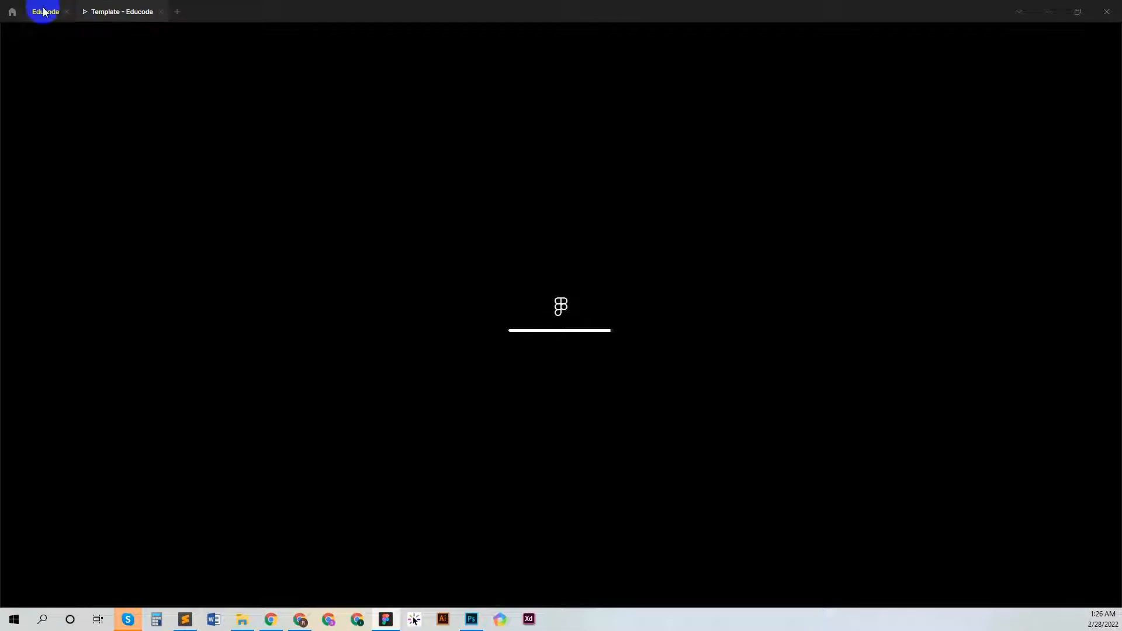
pyautogui.click(159, 12)
pyautogui.click(1072, 33)
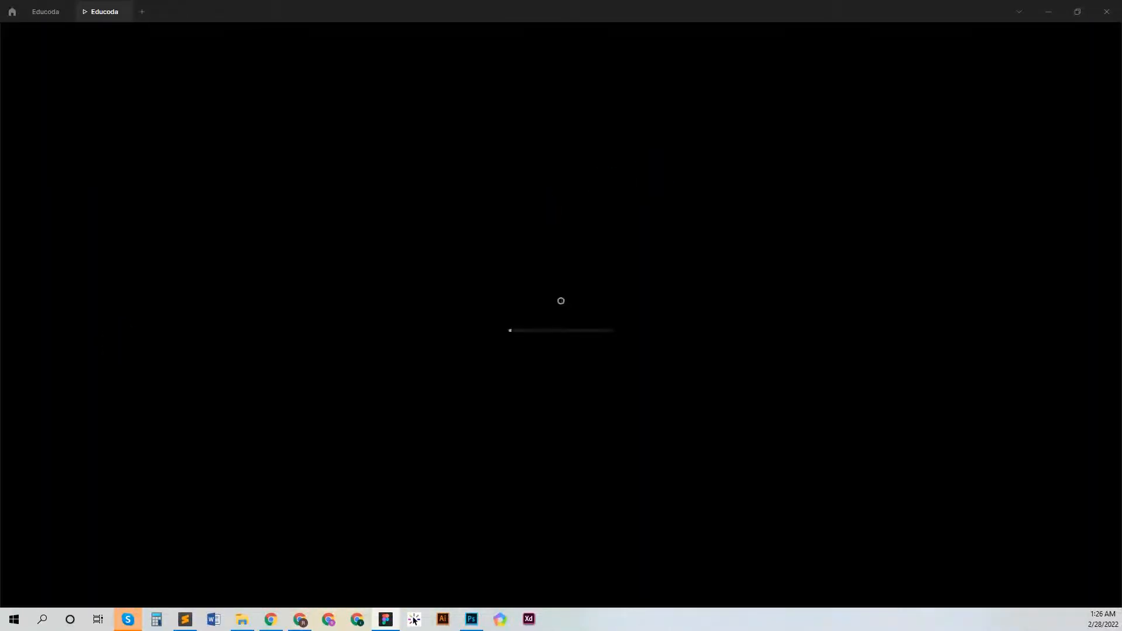
# - Copy the feat-education-trends-1 illustration from the Images page and return to the Template page
pyautogui.click(34, 14)
pyautogui.click(52, 125)
pyautogui.scroll(-5, 514, 326)
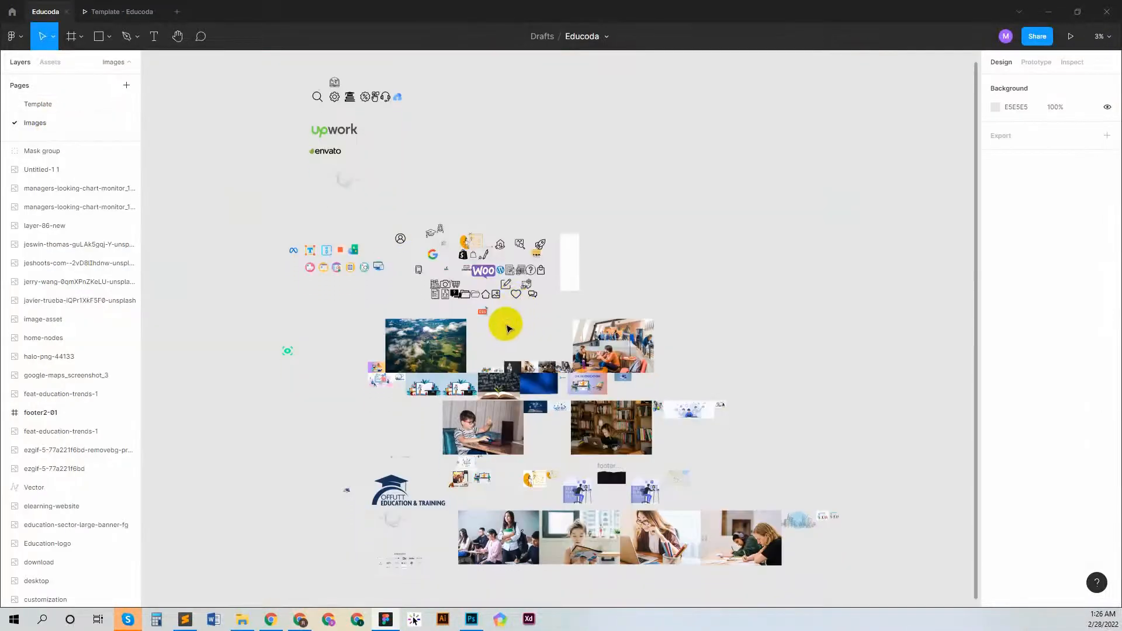
pyautogui.click(576, 254)
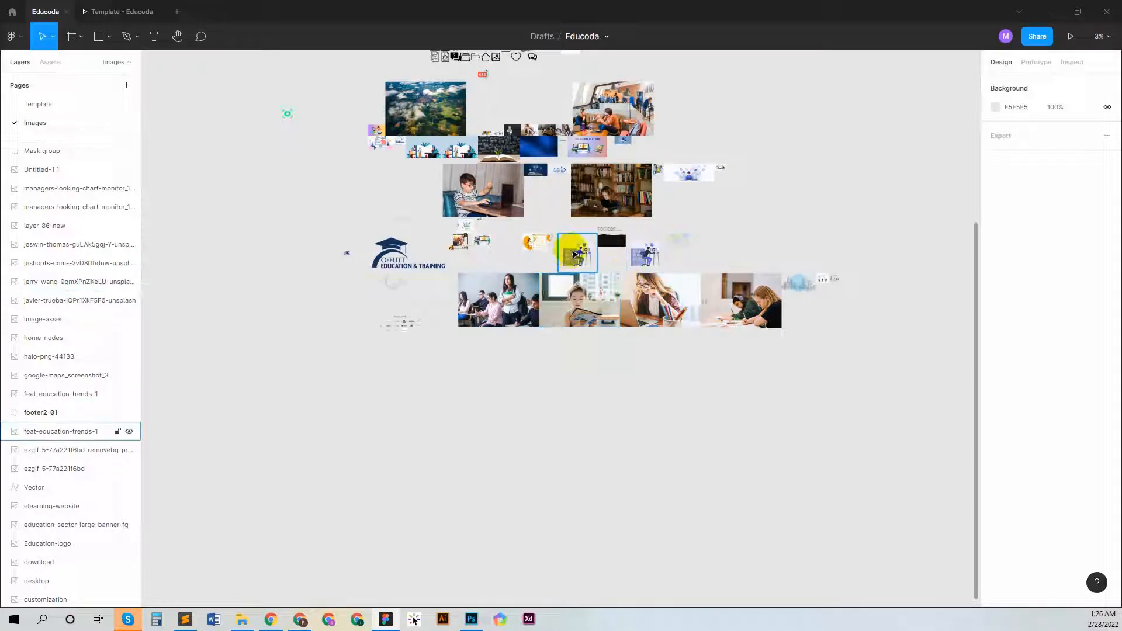
pyautogui.click(578, 253)
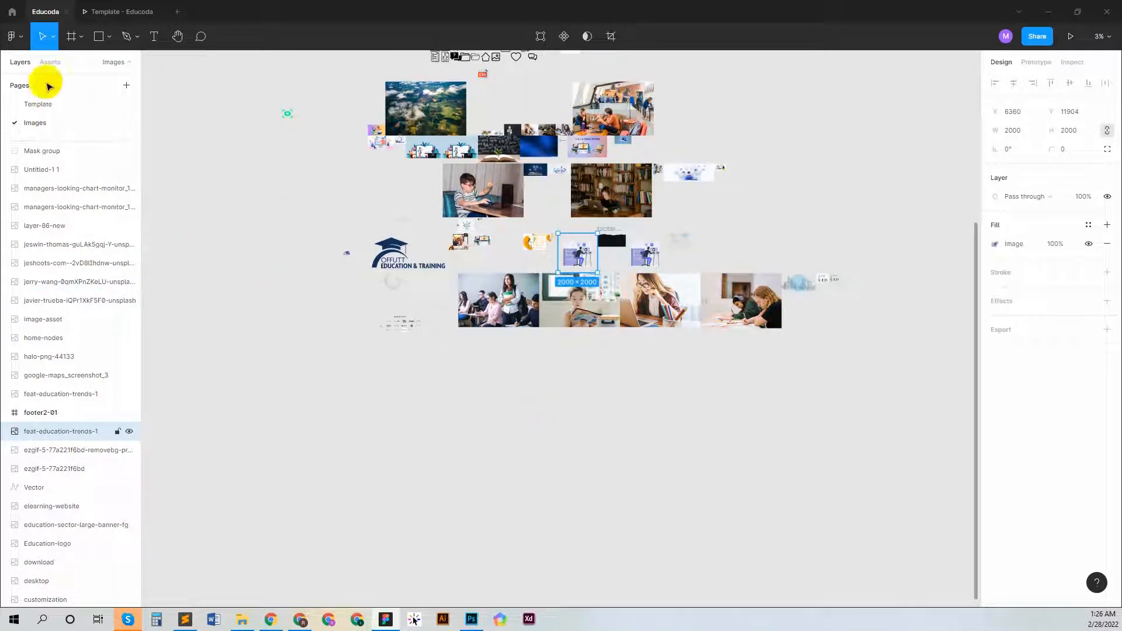
pyautogui.click(39, 104)
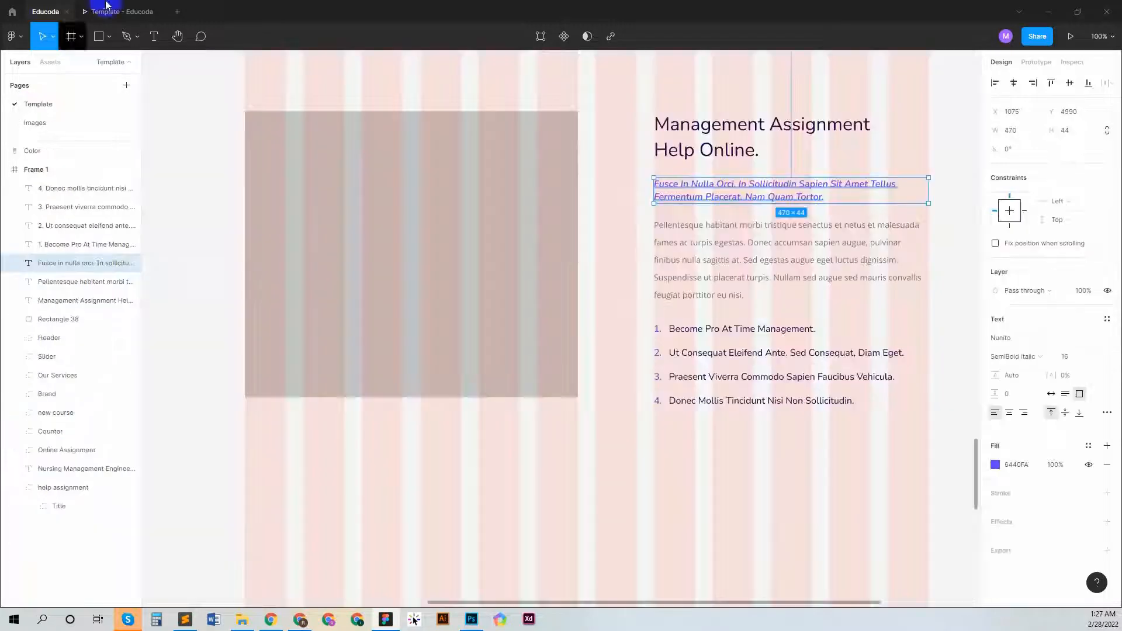
# - Duplicate the grey placeholder rectangle beside the Management Assignment text and paste the copied illustration above it in the layer order
pyautogui.click(363, 330)
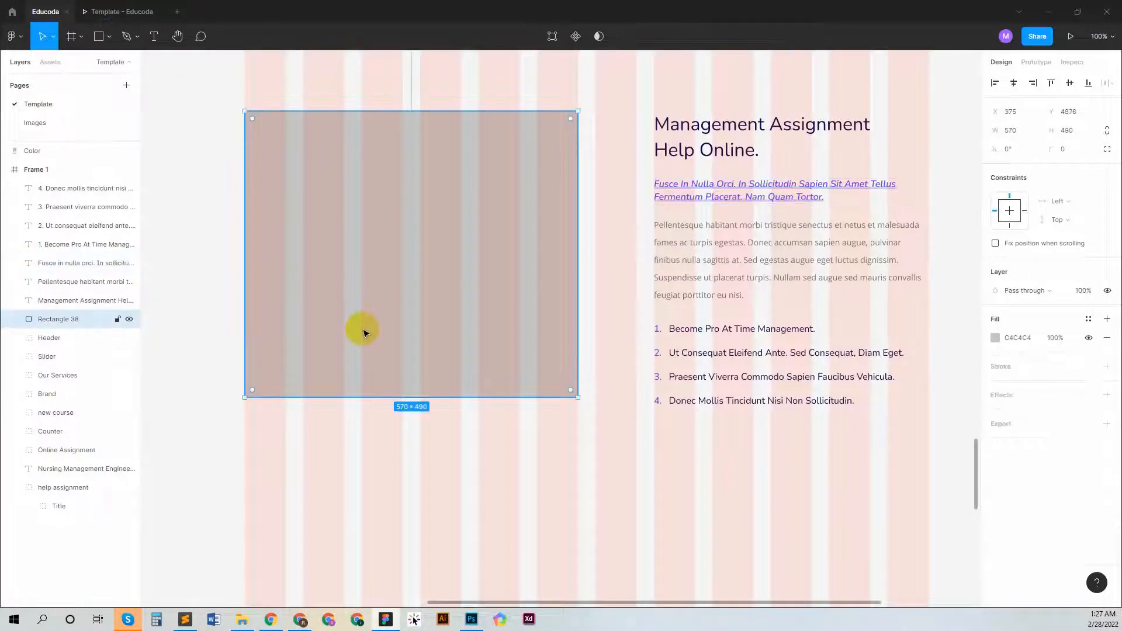
pyautogui.moveTo(69, 322); pyautogui.dragTo(72, 329)
pyautogui.click(72, 321)
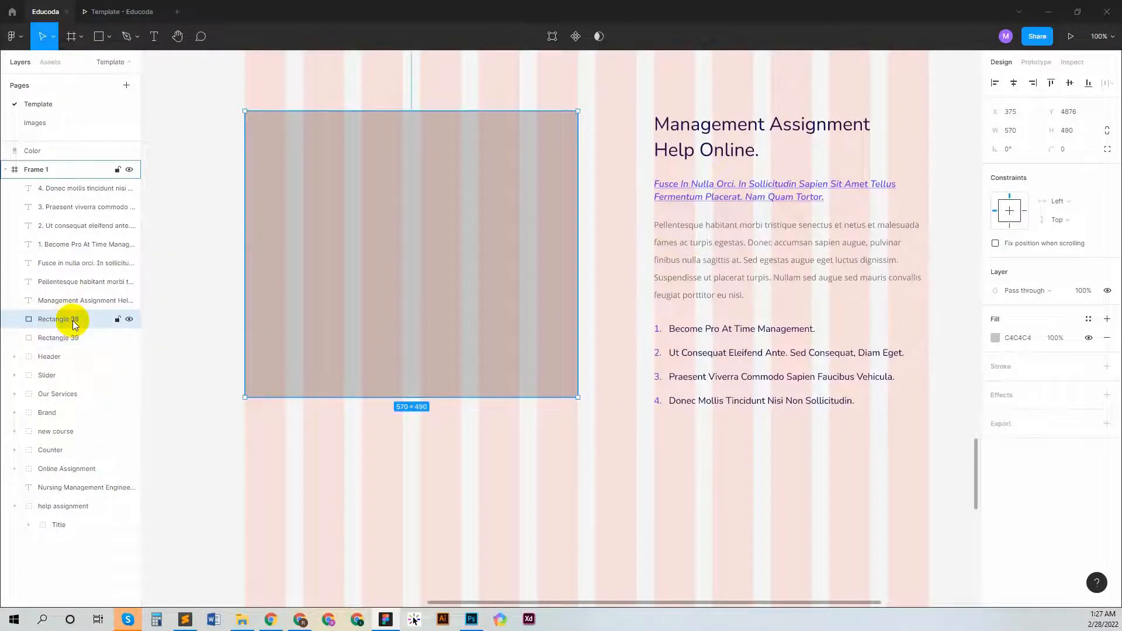
pyautogui.hotkey('ctrl', 'v')
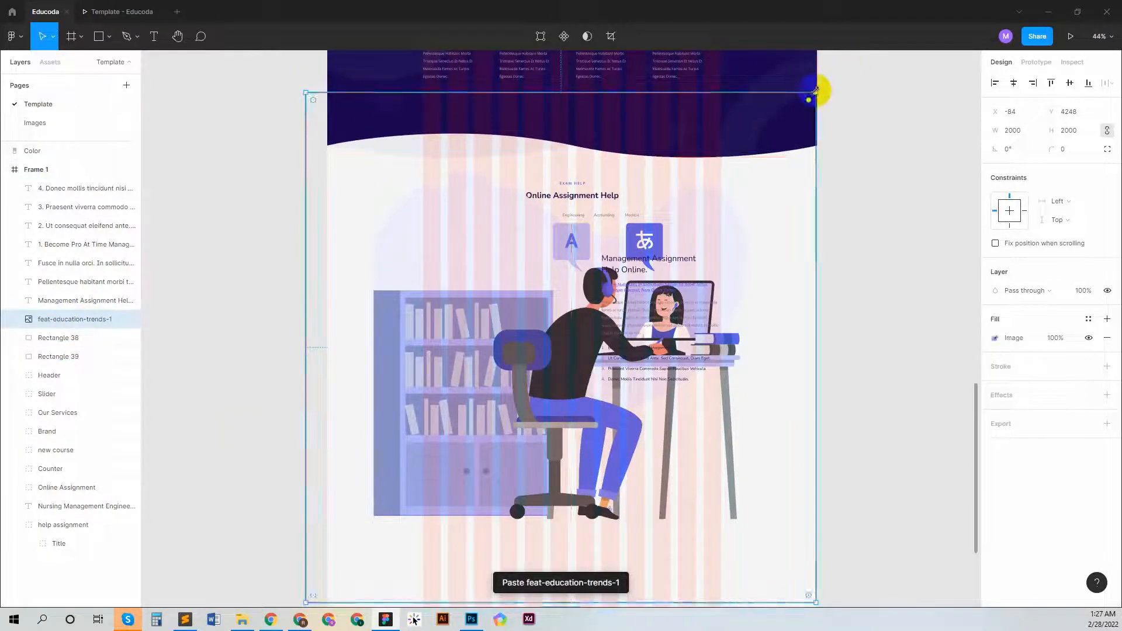
# - Scale the pasted illustration down proportionally and position it so its artwork spans the grey placeholder's width
pyautogui.moveTo(816, 90); pyautogui.dragTo(665, 227)
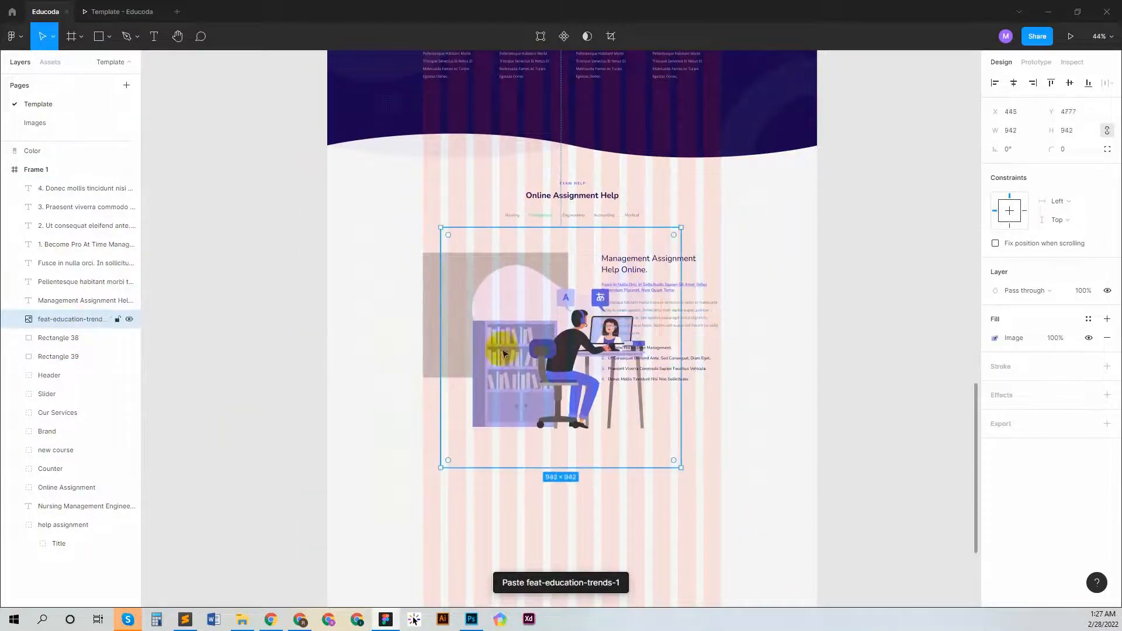
pyautogui.moveTo(504, 353); pyautogui.dragTo(453, 336)
pyautogui.moveTo(633, 214); pyautogui.dragTo(617, 230)
pyautogui.moveTo(533, 306); pyautogui.dragTo(523, 305)
pyautogui.moveTo(607, 230); pyautogui.dragTo(603, 235)
pyautogui.moveTo(529, 303); pyautogui.dragTo(521, 292)
pyautogui.click(763, 295)
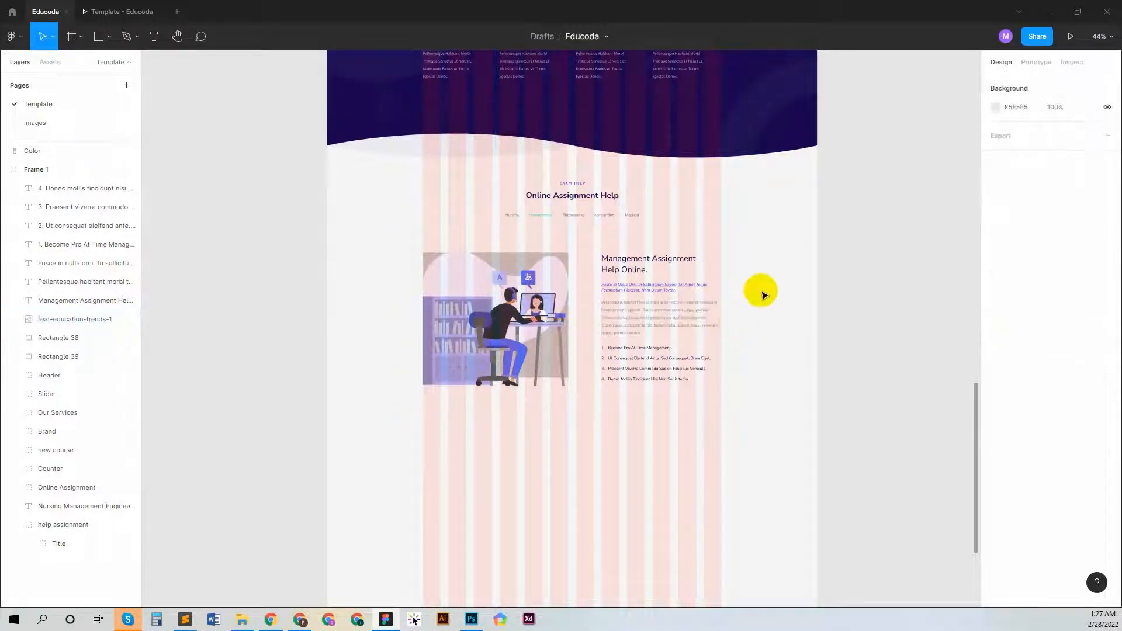
# - Nudge the italic subheading, paragraph and four list lines together closer to the Management Assignment Help Online heading
pyautogui.hotkey('shift', '0')
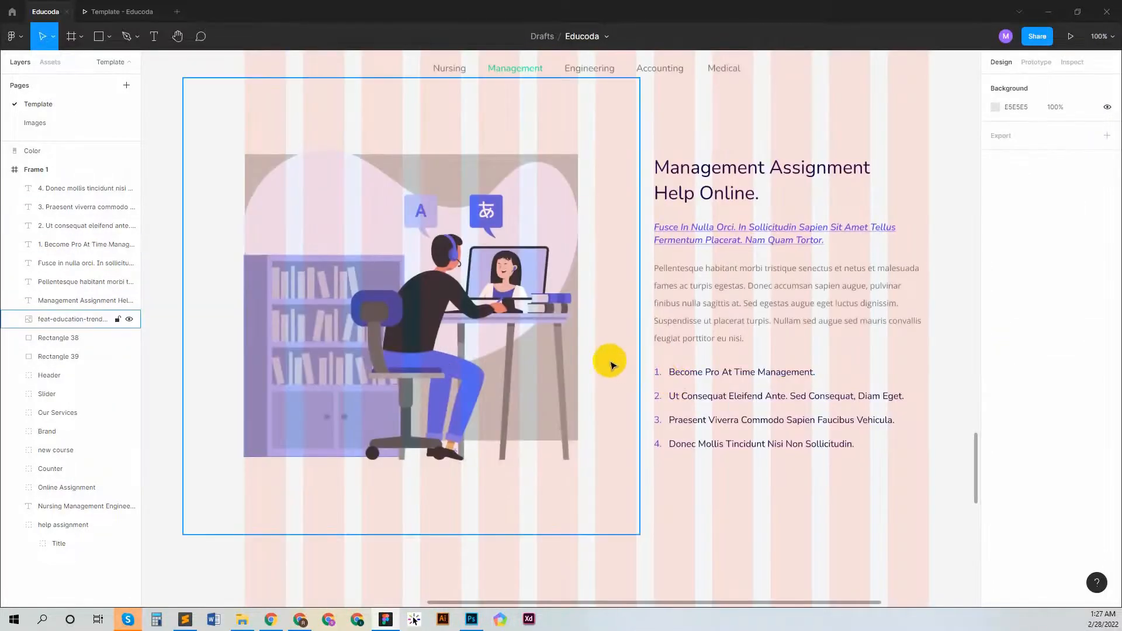
pyautogui.scroll(3, 608, 363)
pyautogui.scroll(-1, 599, 359)
pyautogui.click(685, 322)
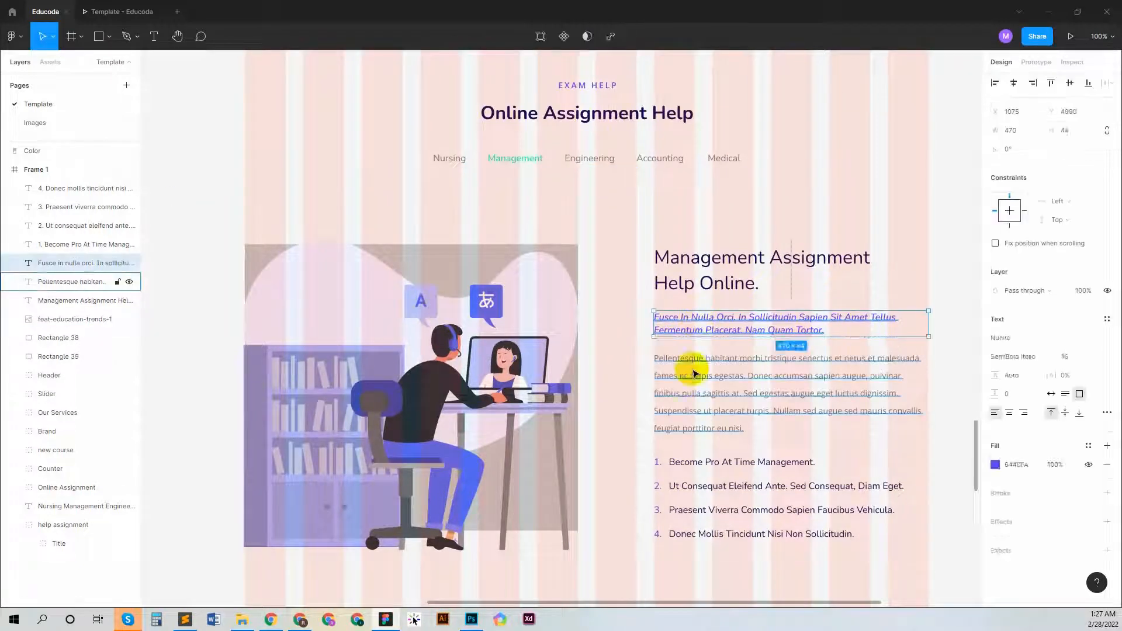
pyautogui.keyDown('shift'); pyautogui.click(696, 374); pyautogui.keyUp('shift')
pyautogui.keyDown('shift'); pyautogui.click(683, 461); pyautogui.keyUp('shift')
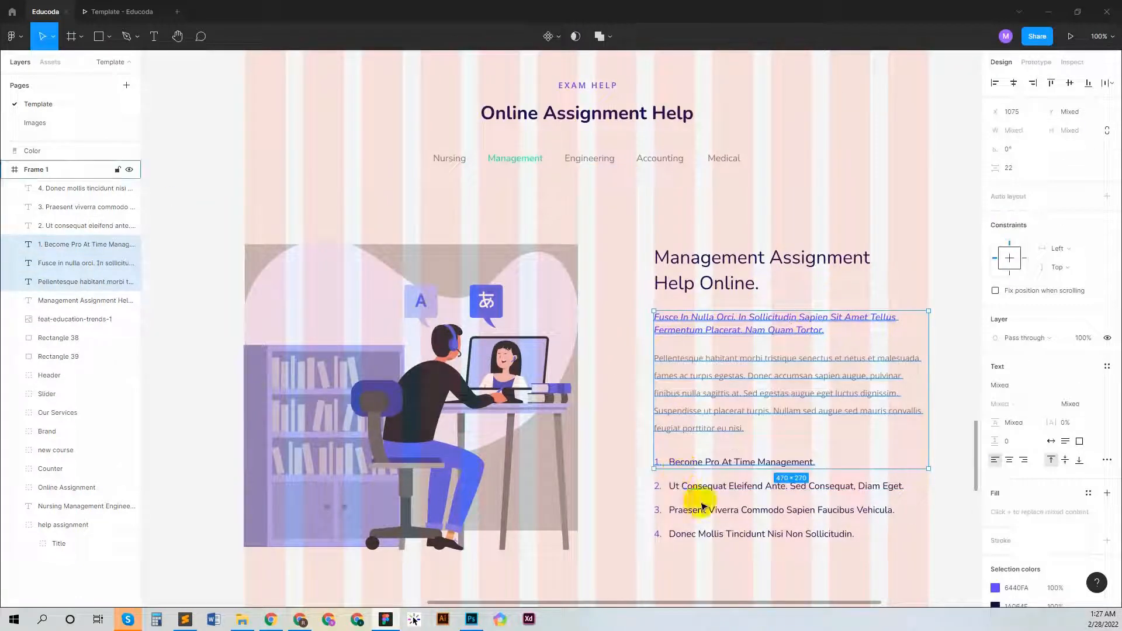
pyautogui.click(80, 189)
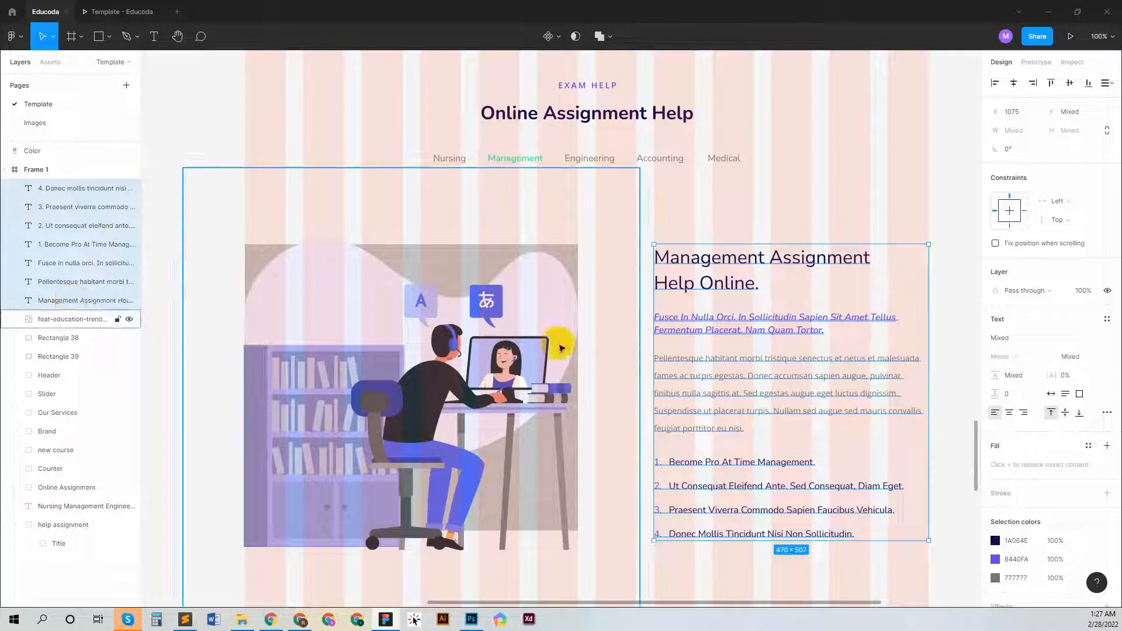
pyautogui.click(794, 292)
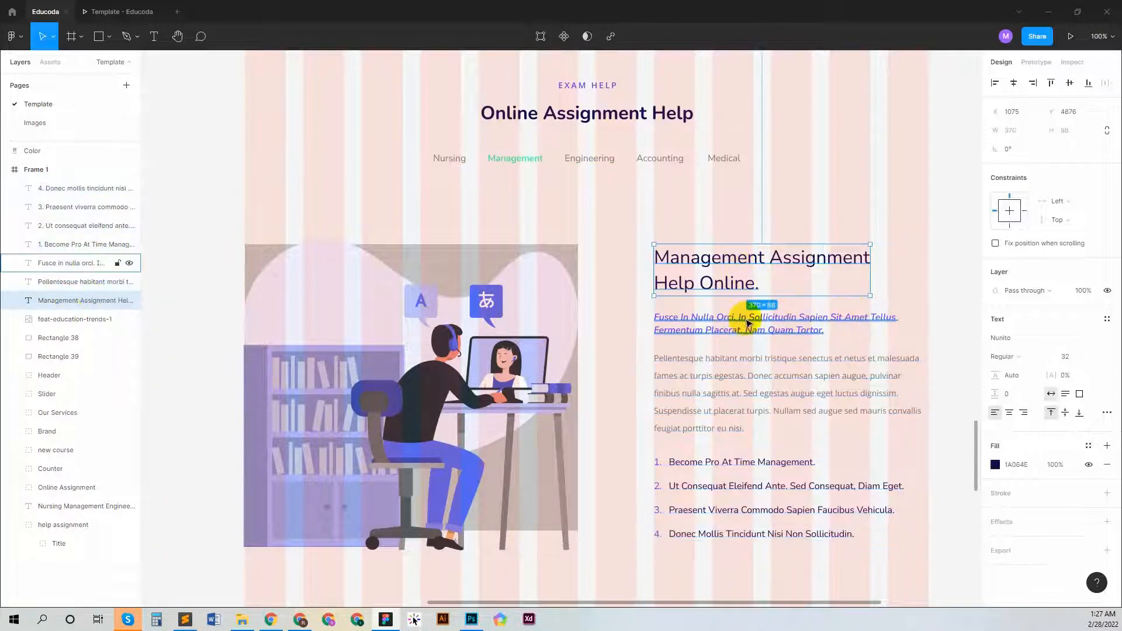
pyautogui.hotkey('ctrl', 'z')
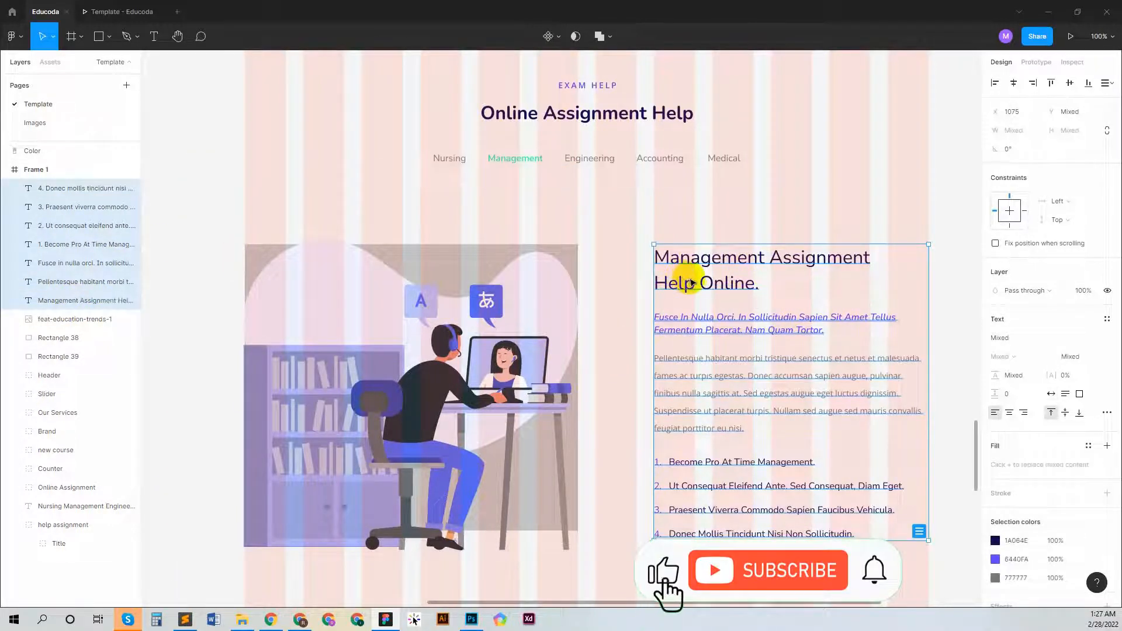
pyautogui.keyDown('shift'); pyautogui.click(696, 283); pyautogui.keyUp('shift')
pyautogui.hotkey('shift', 'Up')
pyautogui.hotkey('shift', 'Up')
pyautogui.hotkey('shift', 'Up')
pyautogui.hotkey('shift', 'Up')
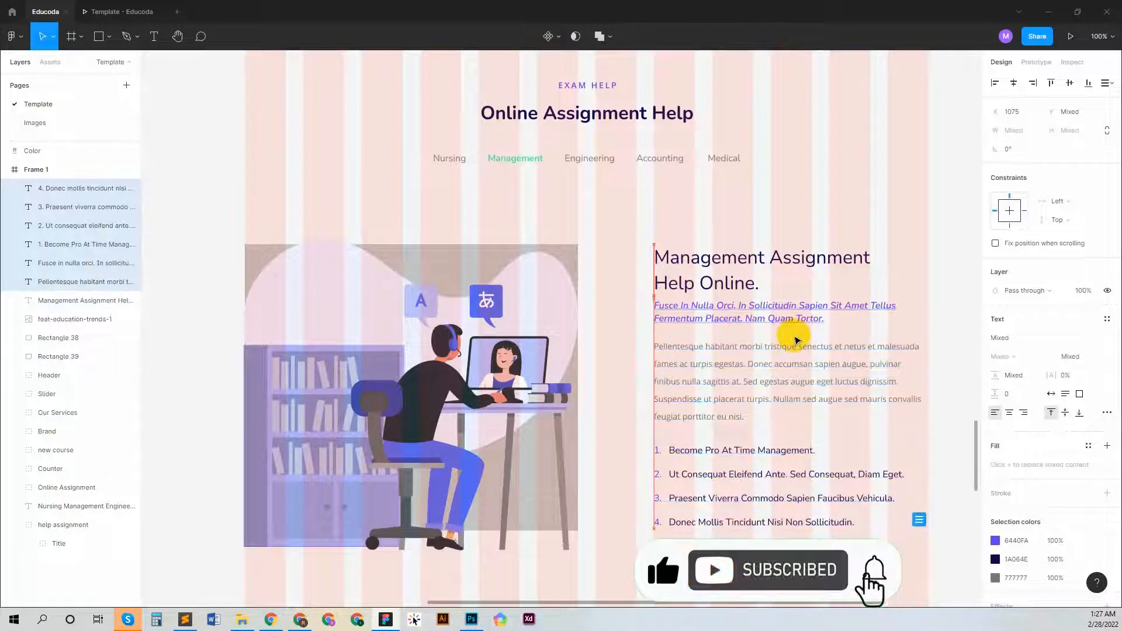
pyautogui.press('Up')
pyautogui.press('Up')
pyautogui.hotkey('shift', 'Down')
pyautogui.hotkey('shift', 'Down')
pyautogui.hotkey('shift', 'Down')
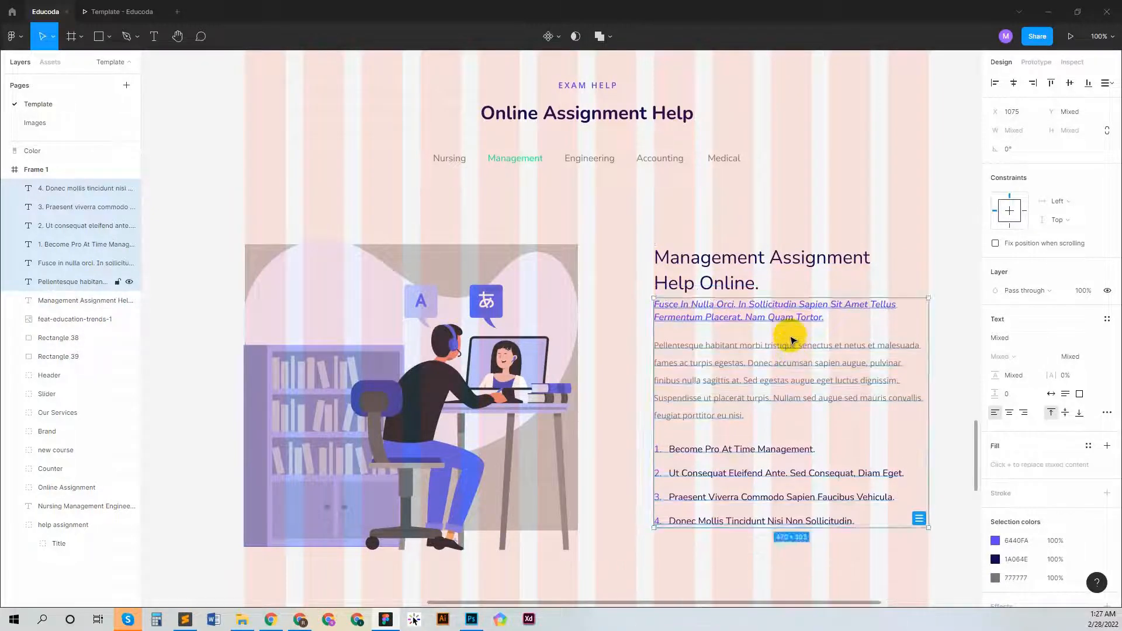
# - Nudge the paragraph and numbered list together, without the subheading, to widen the gap below the subheading
pyautogui.keyDown('shift'); pyautogui.click(756, 328); pyautogui.keyUp('shift')
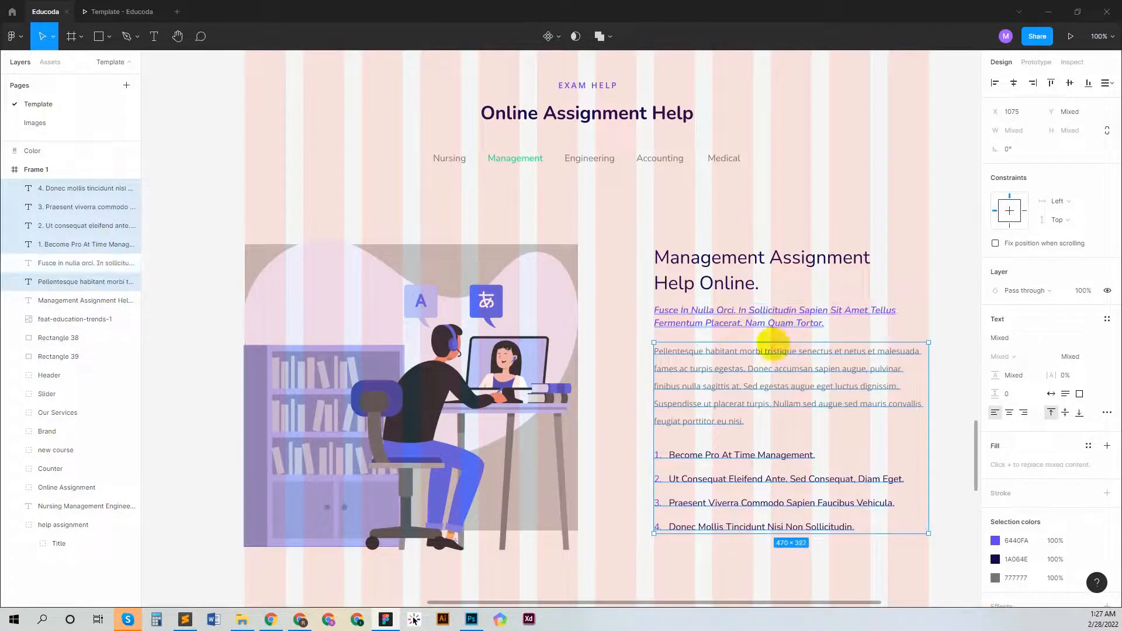
pyautogui.hotkey('shift', 'Up')
pyautogui.hotkey('shift', 'Up')
pyautogui.hotkey('shift', 'Up')
pyautogui.press('Up')
pyautogui.press('Up')
pyautogui.press('Up')
pyautogui.press('Up')
pyautogui.press('Up')
pyautogui.press('Up')
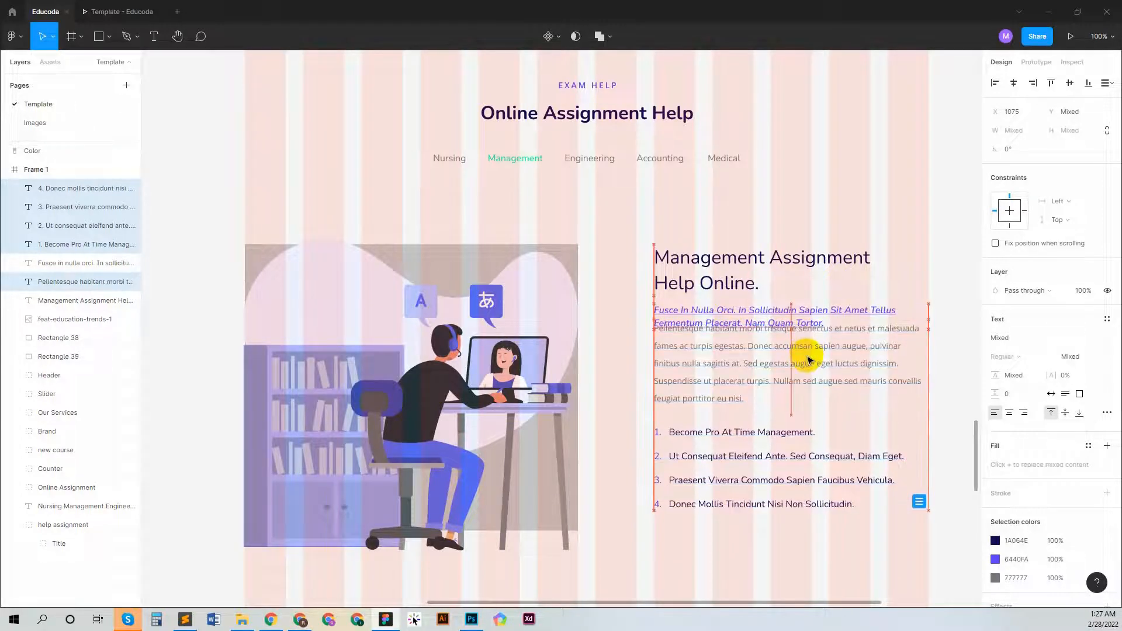
pyautogui.press('Down')
pyautogui.press('Down')
pyautogui.hotkey('shift', 'Down')
pyautogui.hotkey('shift', 'Down')
pyautogui.hotkey('shift', 'Down')
pyautogui.hotkey('shift', 'Down')
pyautogui.hotkey('shift', 'Down')
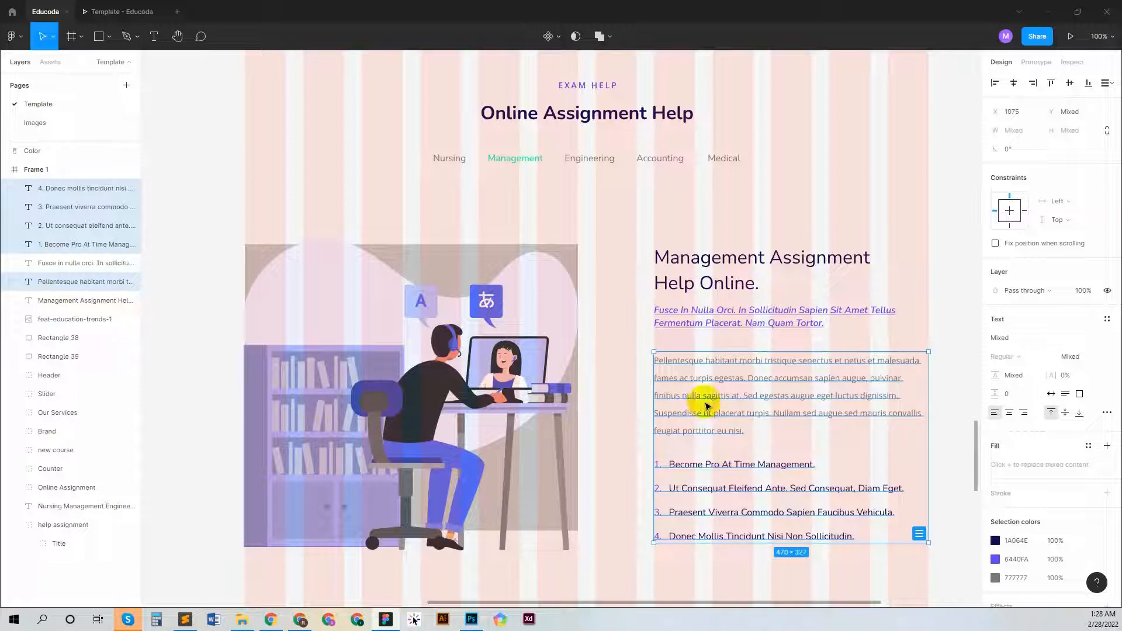
# - Nudge only the four numbered list lines vertically to tighten their spacing below the paragraph
pyautogui.keyDown('shift'); pyautogui.click(777, 410); pyautogui.keyUp('shift')
pyautogui.hotkey('shift', 'Up')
pyautogui.hotkey('shift', 'Up')
pyautogui.hotkey('shift', 'Up')
pyautogui.hotkey('shift', 'Up')
pyautogui.hotkey('shift', 'Up')
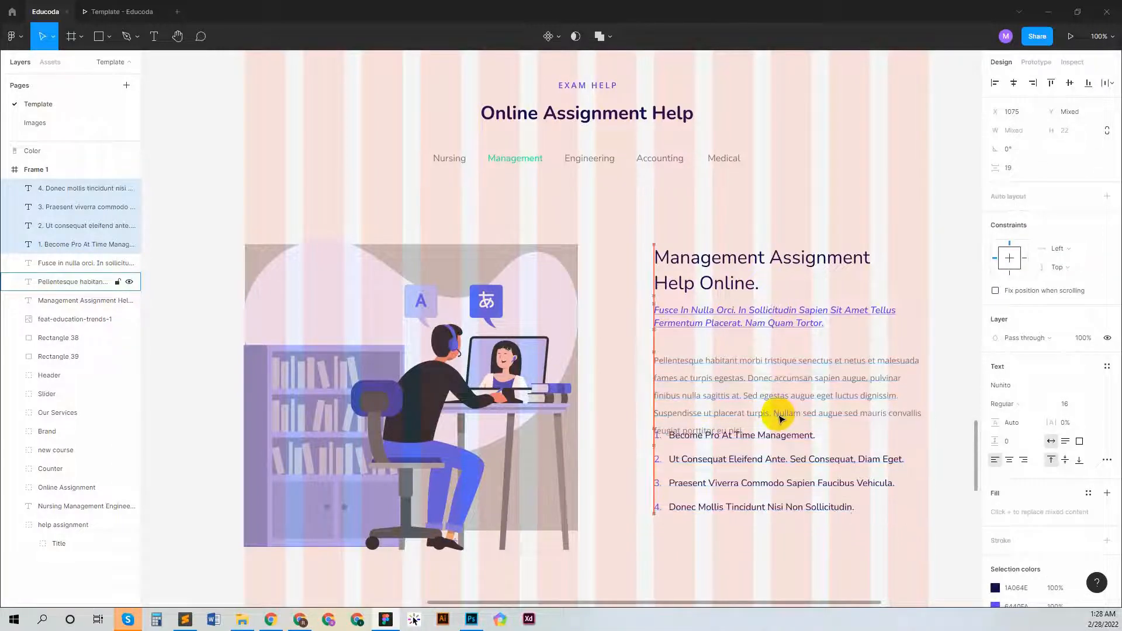
pyautogui.press('Down')
pyautogui.press('Down')
pyautogui.hotkey('shift', 'Down')
pyautogui.hotkey('shift', 'Down')
pyautogui.hotkey('shift', 'Down')
pyautogui.hotkey('shift', 'Down')
pyautogui.hotkey('shift', 'Down')
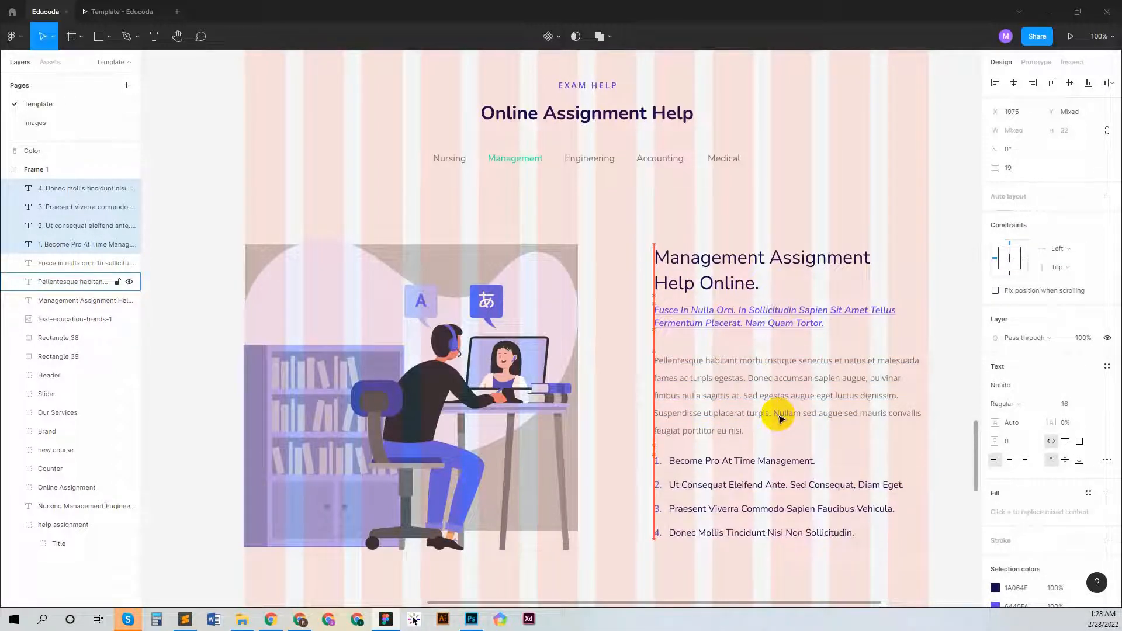
# - Check the Online Assignment Help section with its illustration in the presentation view and return to the design file
pyautogui.scroll(-3, 782, 419)
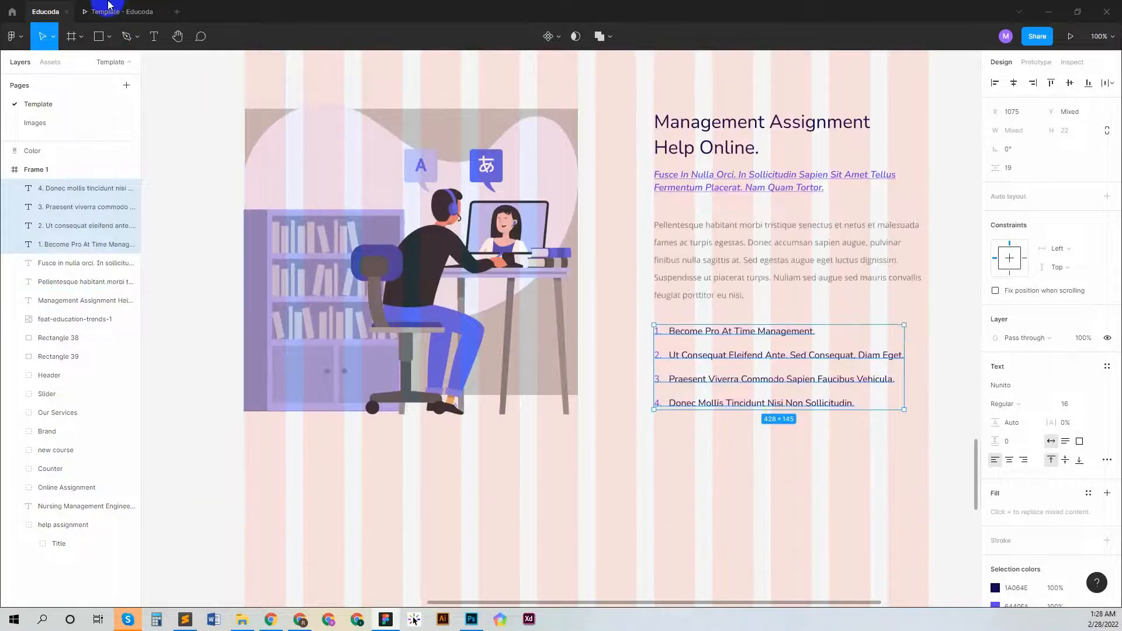
pyautogui.click(117, 12)
pyautogui.scroll(-5, 585, 351)
pyautogui.scroll(-15, 584, 353)
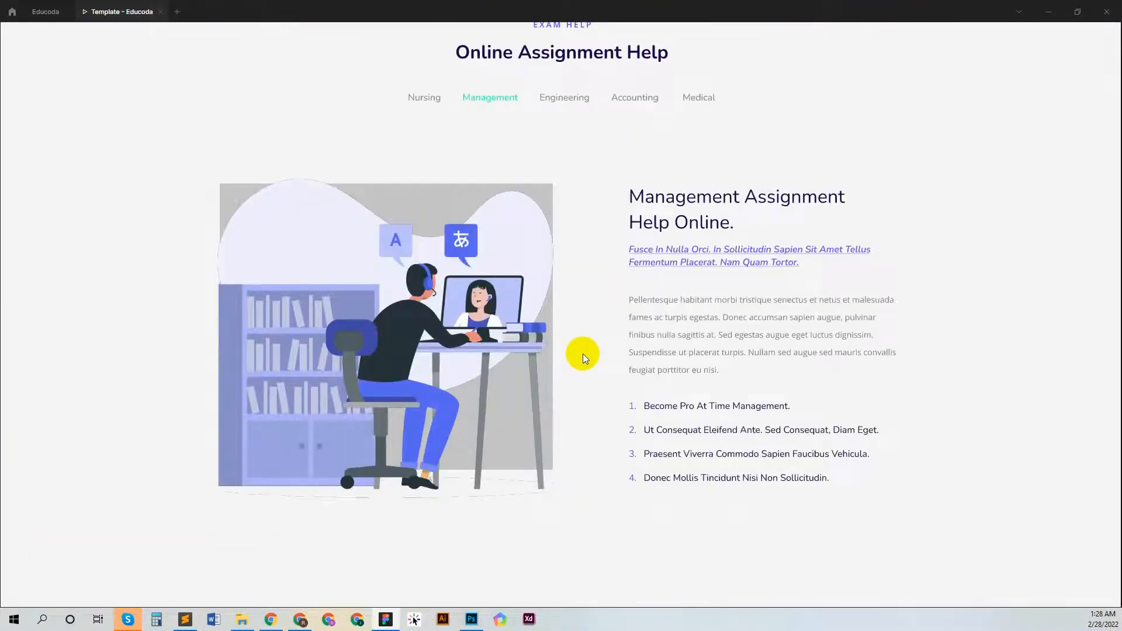
pyautogui.scroll(1, 584, 354)
pyautogui.click(33, 13)
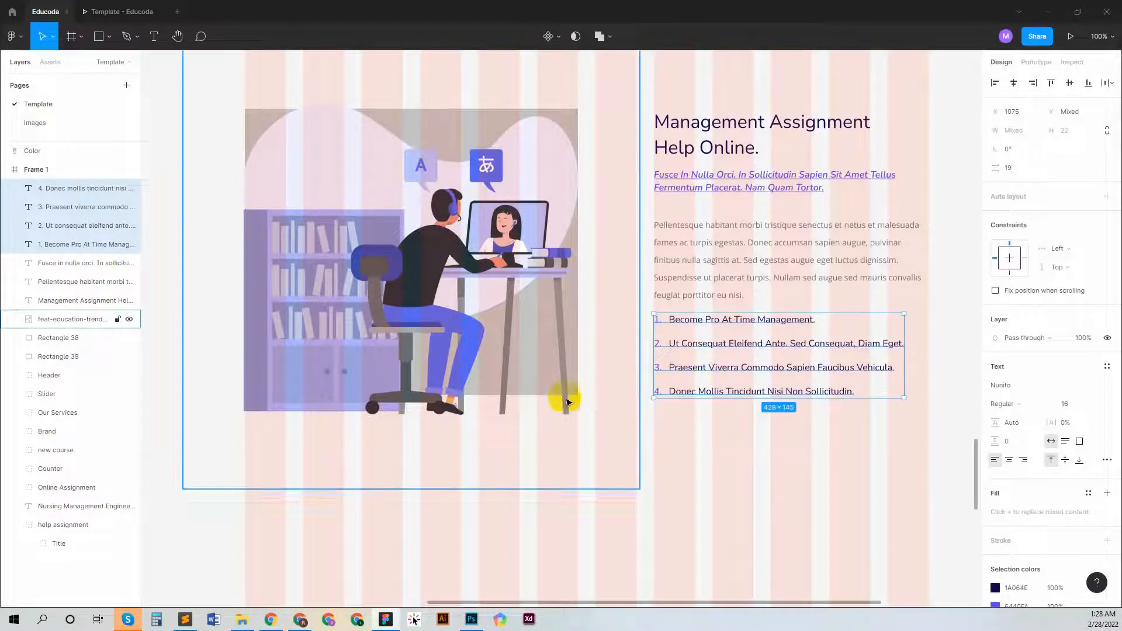
# - Resize both stacked grey placeholder rectangles behind the illustration to a height of 488 at Y 4883
pyautogui.scroll(2, 602, 381)
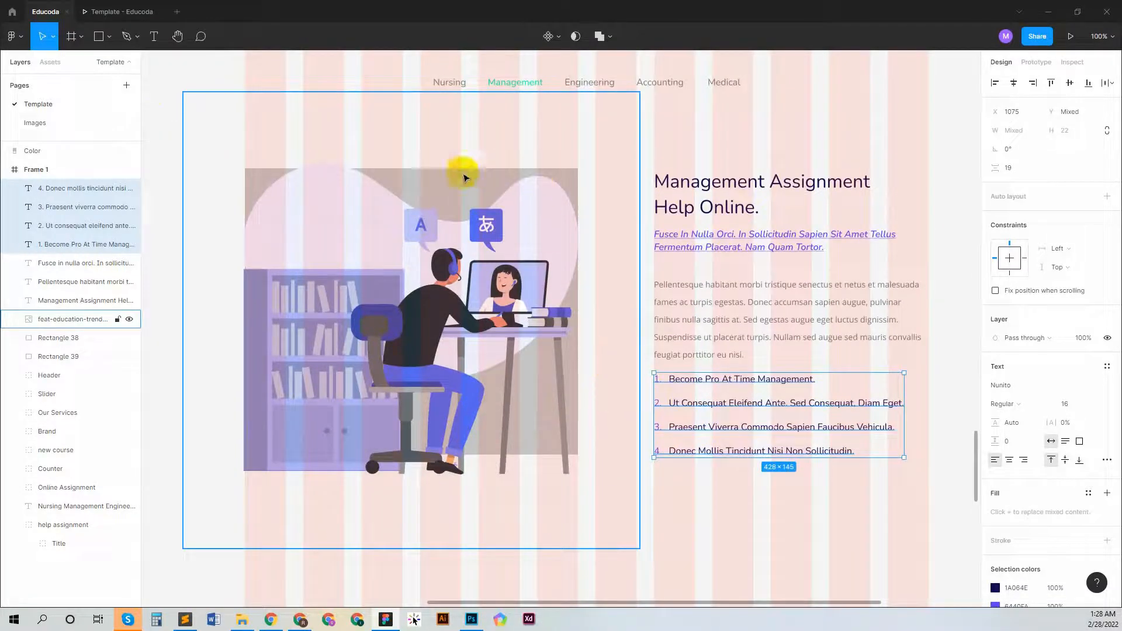
pyautogui.click(464, 178)
pyautogui.click(58, 356)
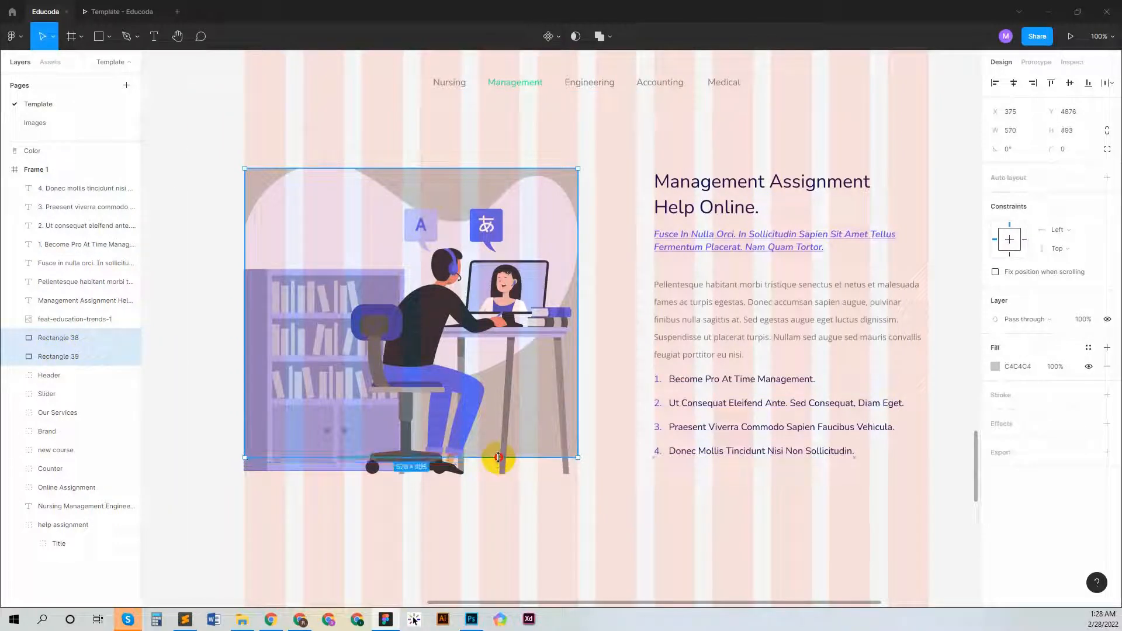
pyautogui.moveTo(526, 169); pyautogui.dragTo(524, 176)
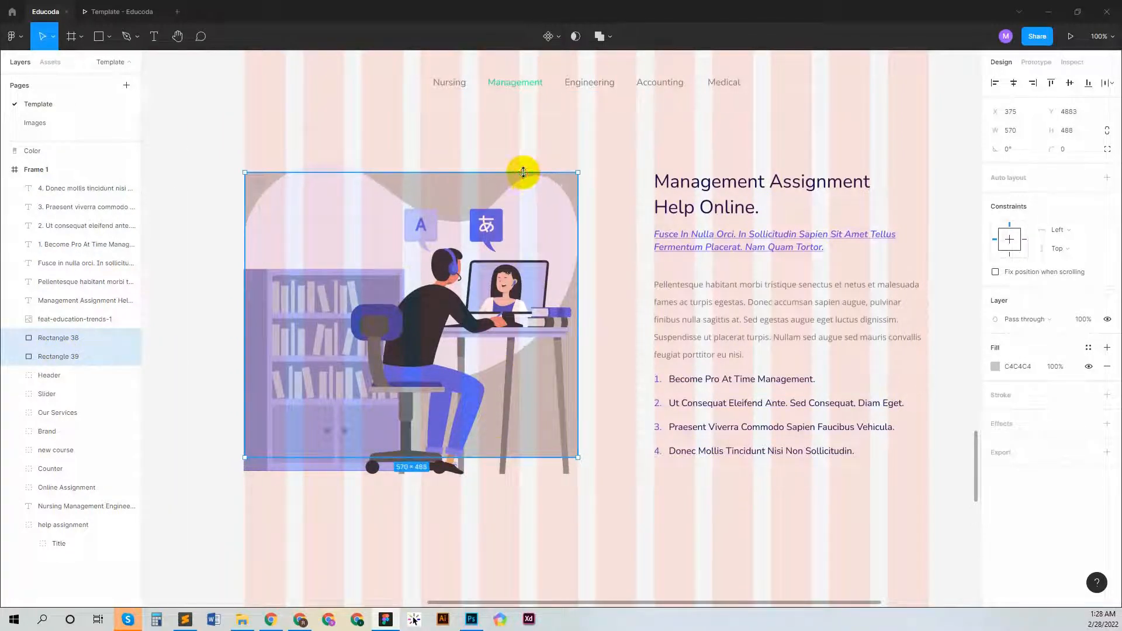
# - Draw a slice 370 wide over the section's text block, set its height to 600 and move it up to Y 4825
pyautogui.click(81, 37)
pyautogui.click(76, 79)
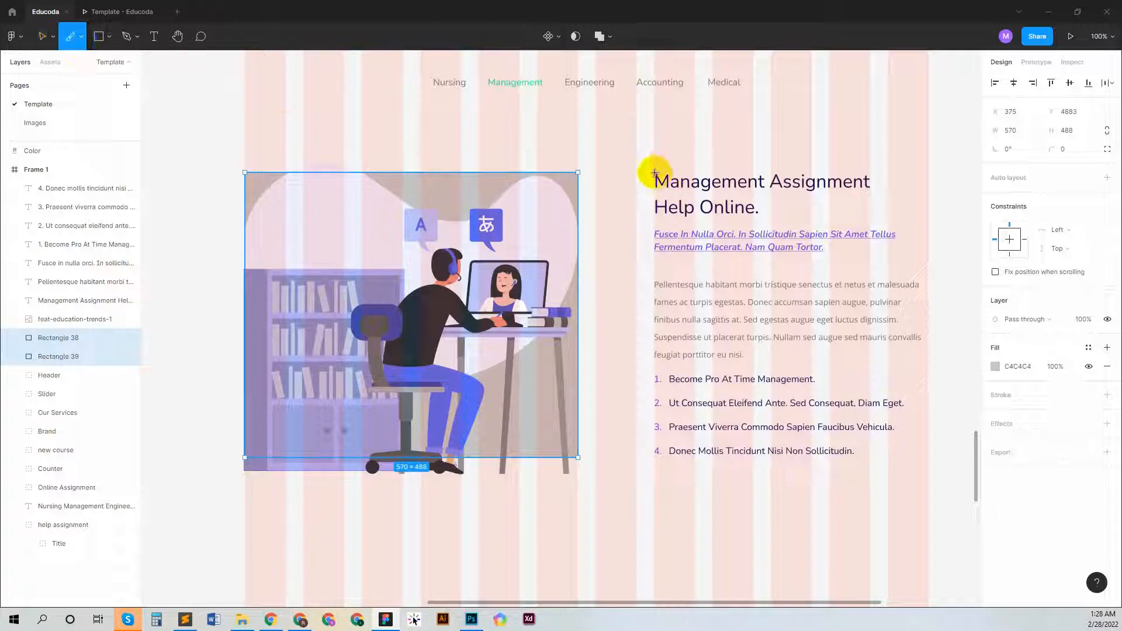
pyautogui.moveTo(655, 173); pyautogui.dragTo(871, 454)
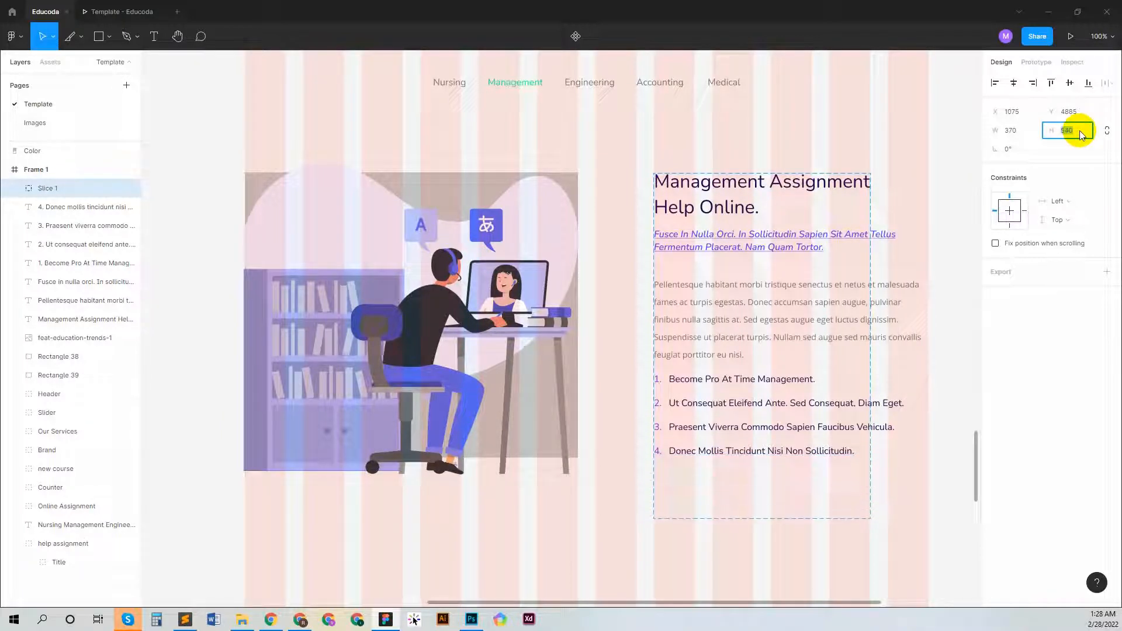
pyautogui.click(44, 43)
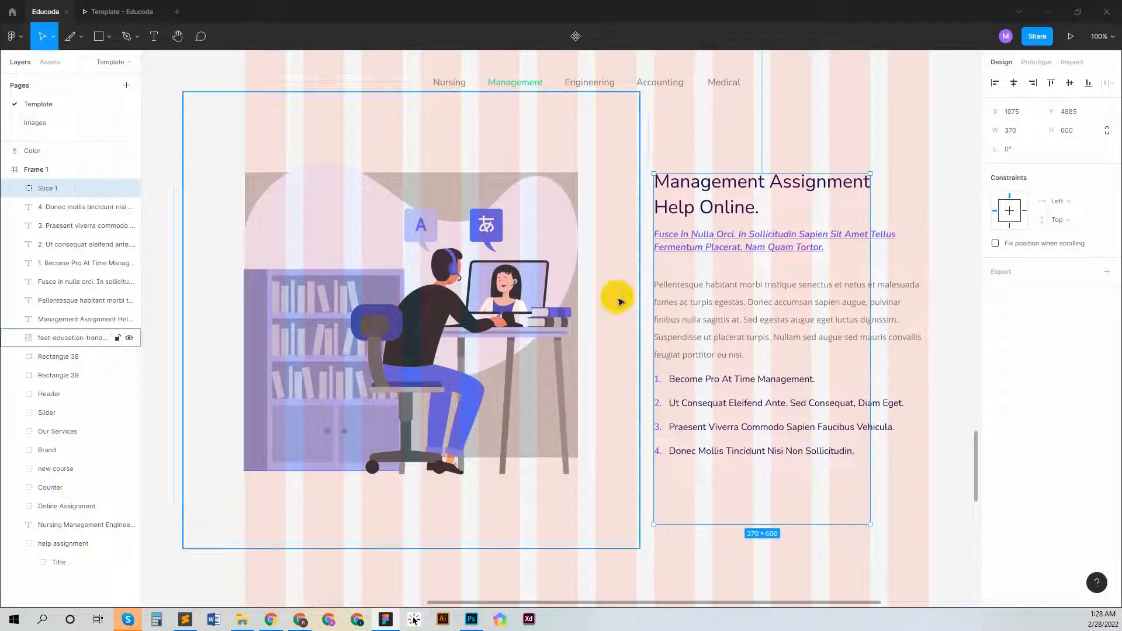
pyautogui.hotkey('shift', 'Up')
pyautogui.hotkey('shift', 'Up')
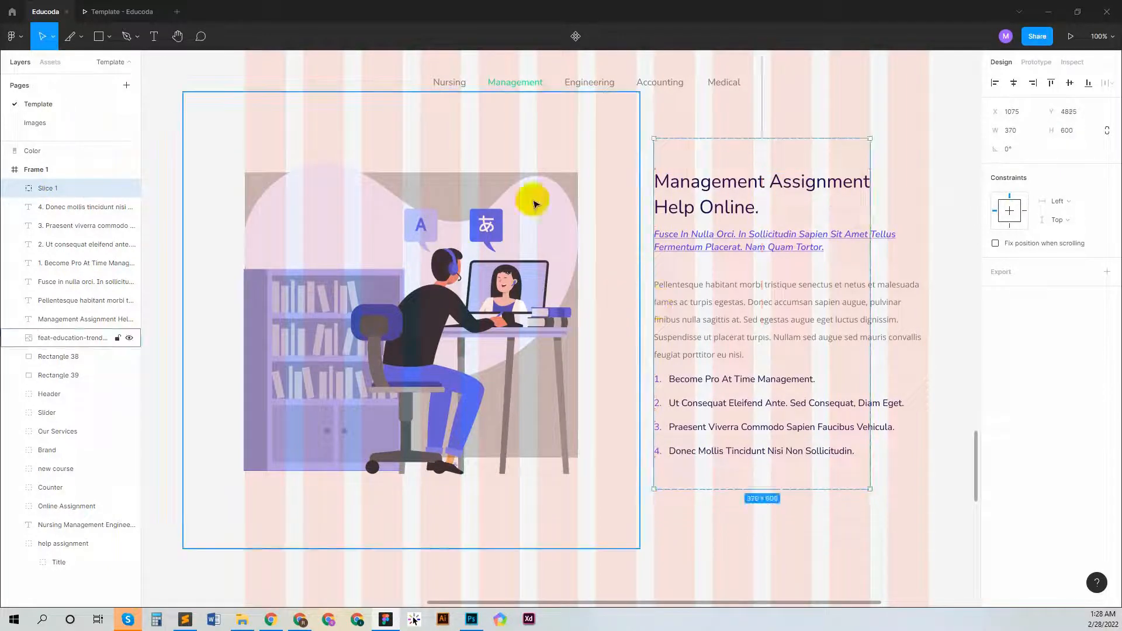
# - Stretch both grey placeholder rectangles vertically to the slice's upper and lower edges, and select the slice
pyautogui.click(59, 356)
pyautogui.keyDown('shift'); pyautogui.click(58, 376); pyautogui.keyUp('shift')
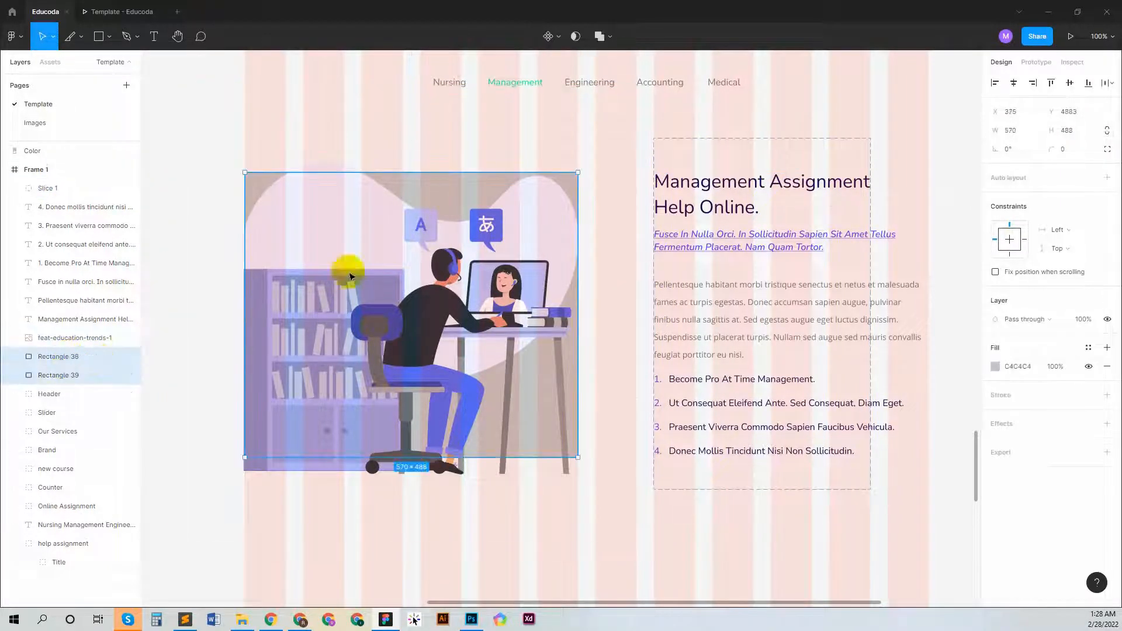
pyautogui.moveTo(501, 171); pyautogui.dragTo(500, 139)
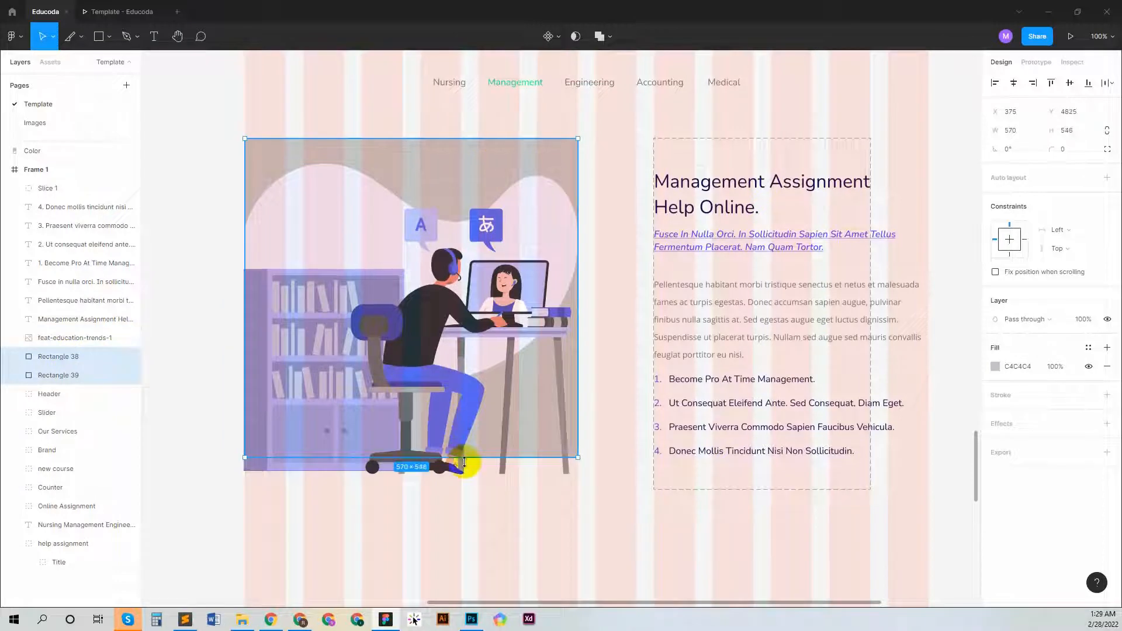
pyautogui.moveTo(464, 462); pyautogui.dragTo(464, 493)
pyautogui.click(76, 187)
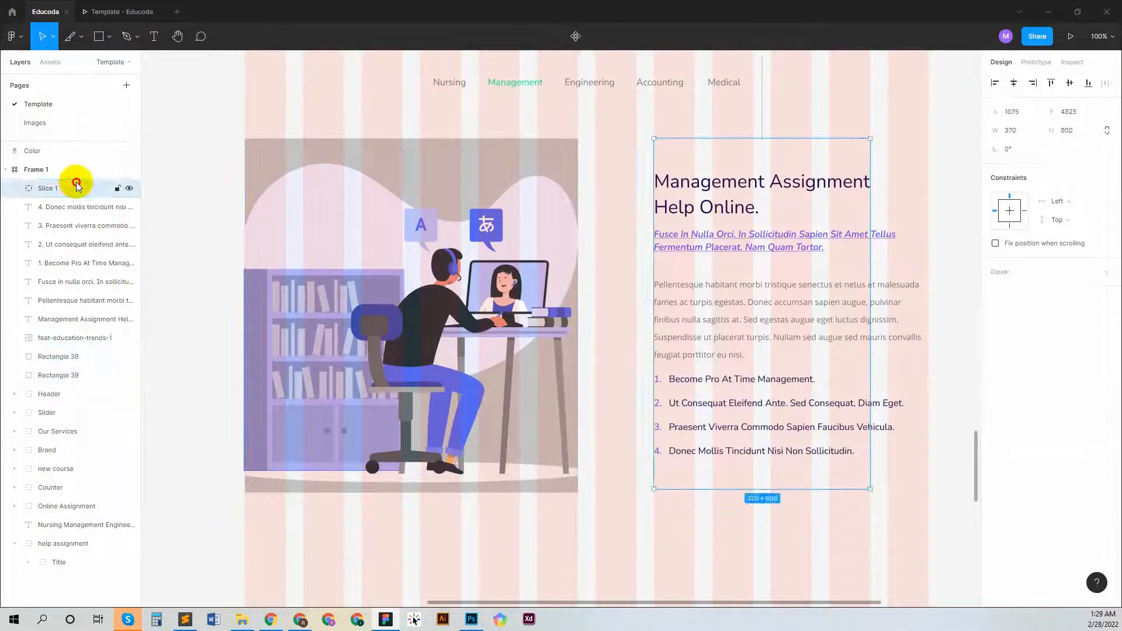
# - Delete the slice and group the section's seven heading, paragraph and list text layers as Text
pyautogui.press('Delete')
pyautogui.click(76, 187)
pyautogui.keyDown('shift'); pyautogui.click(101, 306); pyautogui.keyUp('shift')
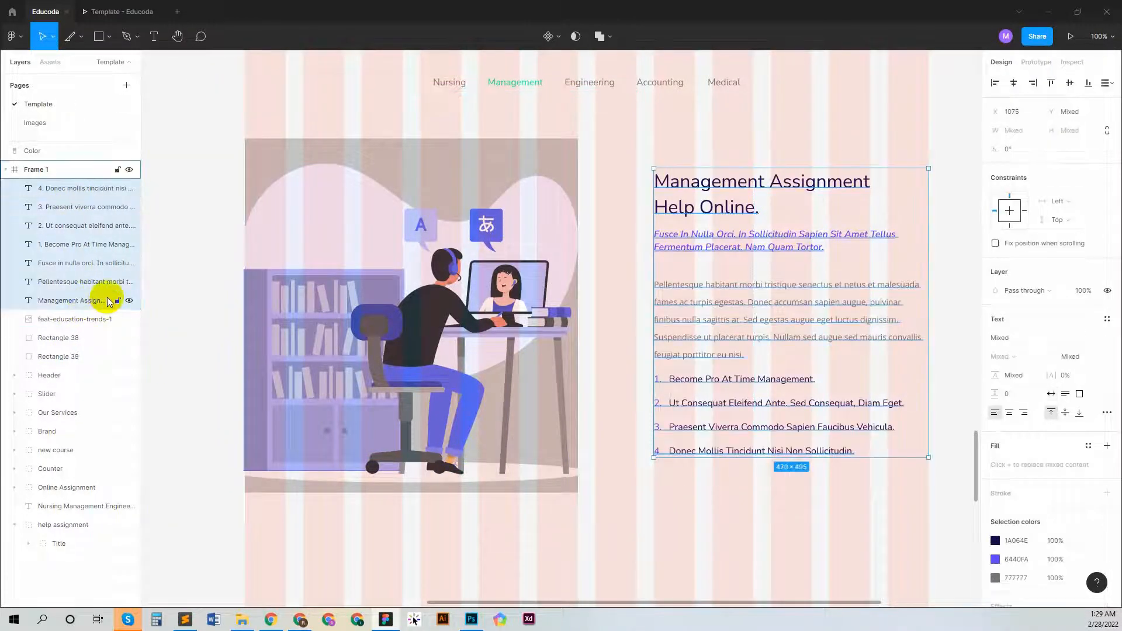
pyautogui.hotkey('ctrl', 'g')
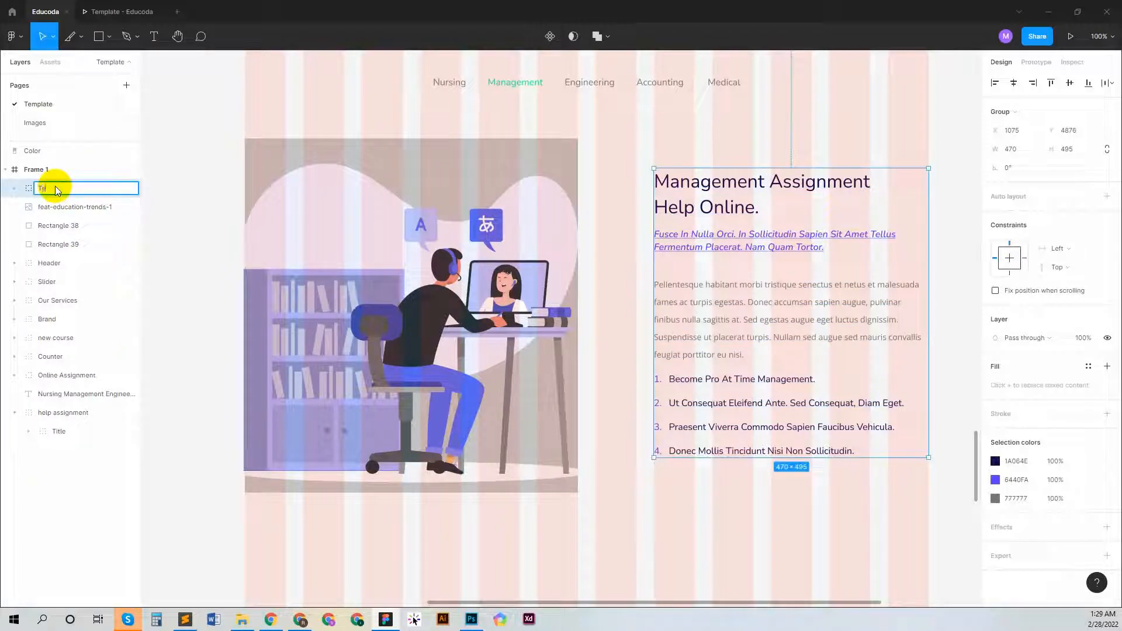
# - Mask the feat-education-trends-1 illustration with the Rectangle 38 placeholder
pyautogui.click(60, 208)
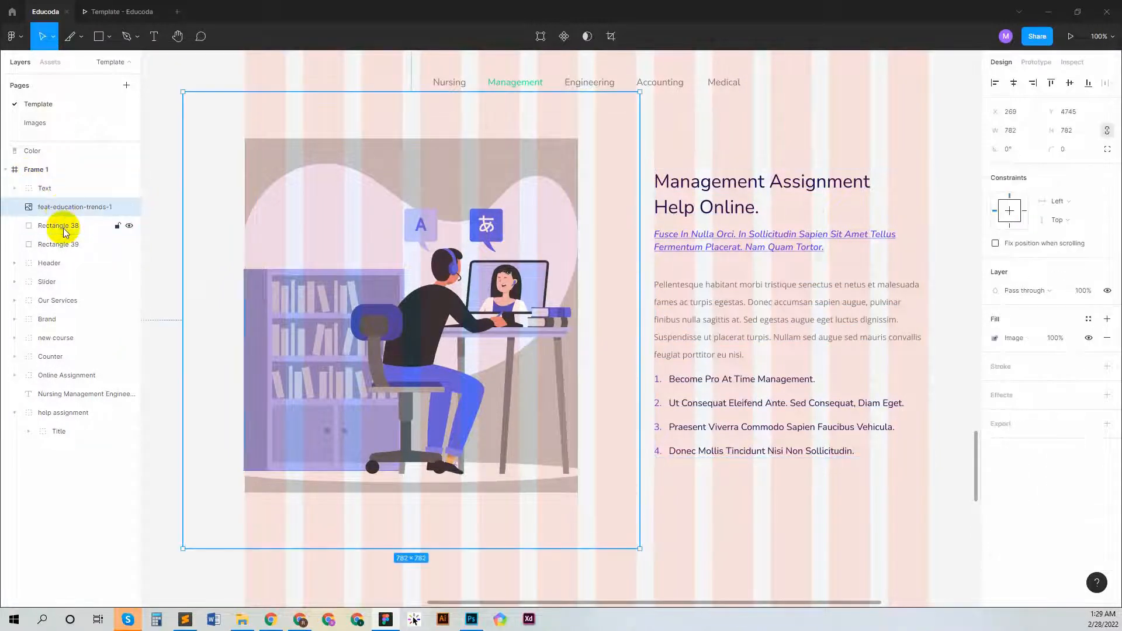
pyautogui.click(61, 224)
pyautogui.keyDown('shift'); pyautogui.click(68, 209); pyautogui.keyUp('shift')
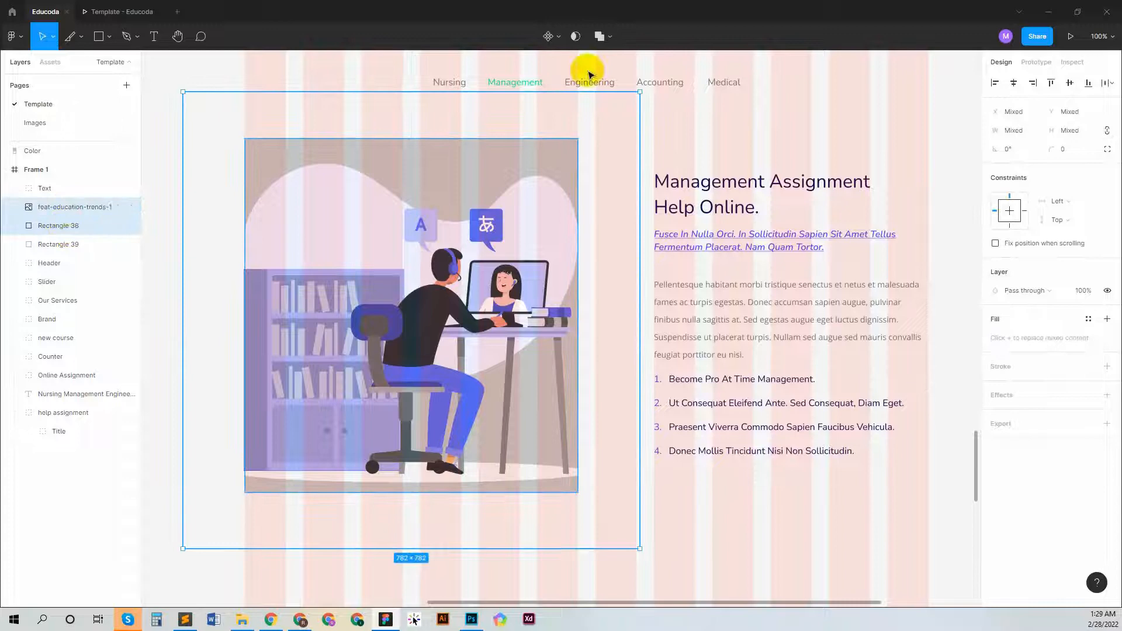
pyautogui.click(576, 36)
# - Change the fill of Rectangle 39 behind the masked illustration to white, FFFFFF
pyautogui.click(62, 268)
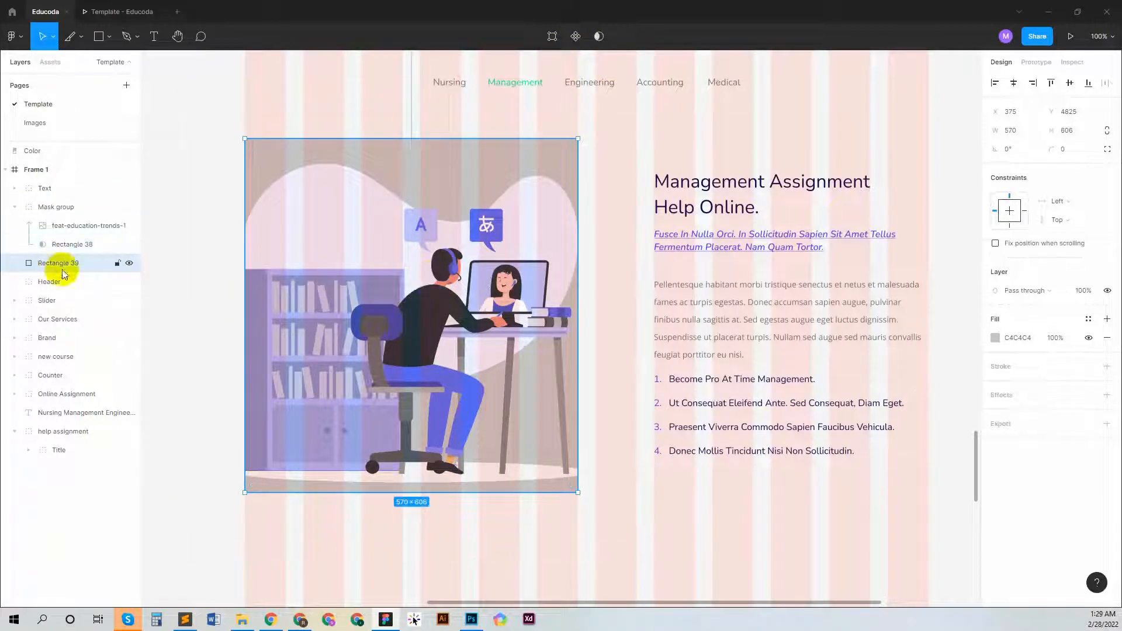
pyautogui.click(996, 338)
pyautogui.moveTo(968, 345); pyautogui.dragTo(736, 274)
pyautogui.click(970, 303)
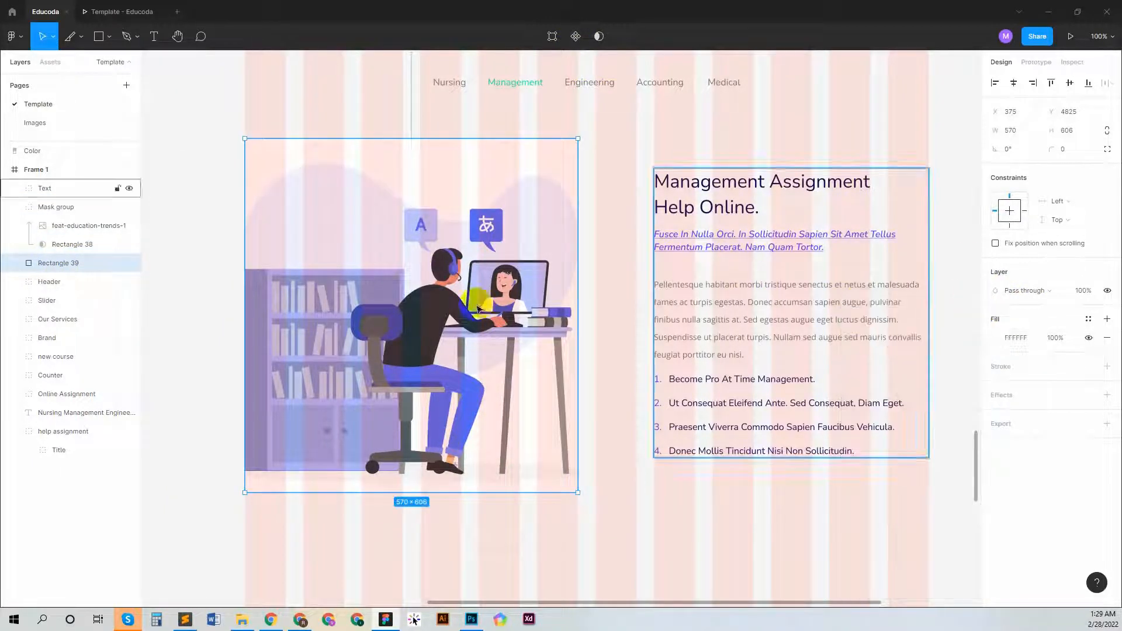
pyautogui.click(213, 248)
# - Narrow the feat-education-trends-1 image inside the mask group to a width of 776, then deselect it
pyautogui.click(65, 227)
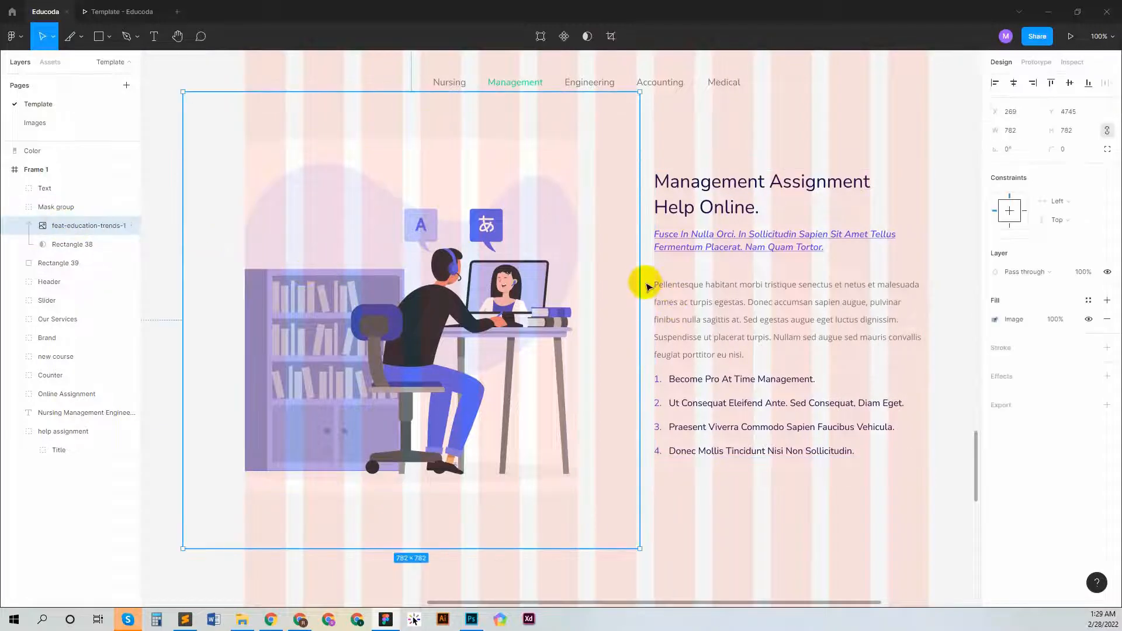
pyautogui.moveTo(641, 276); pyautogui.dragTo(636, 276)
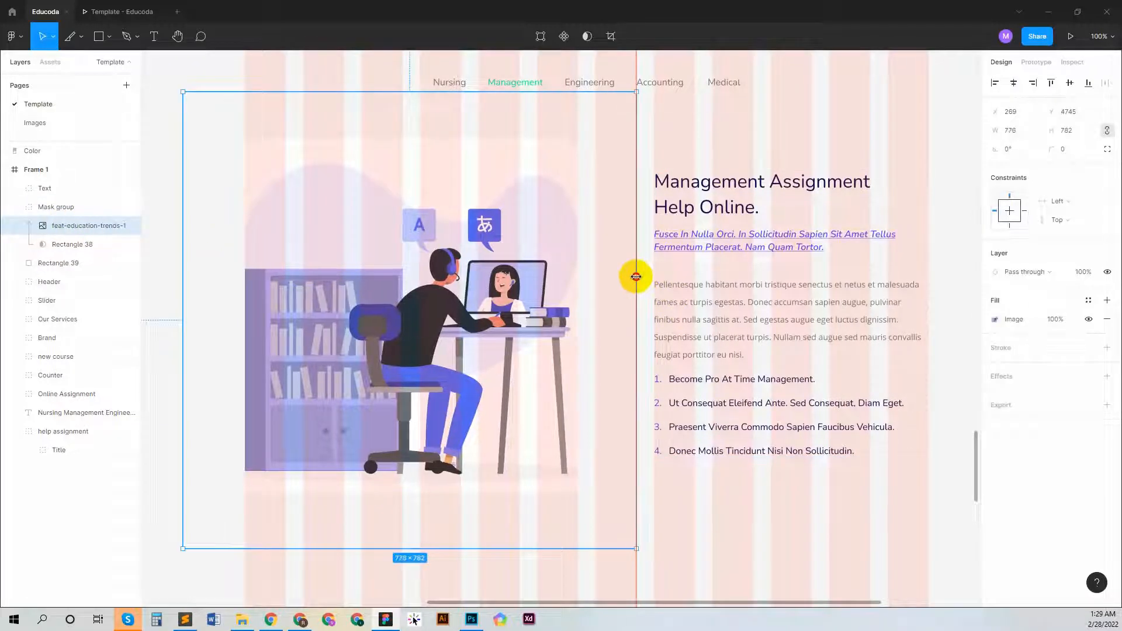
pyautogui.click(157, 178)
# - Check the masked illustration and its backing in the presentation view and return to the design file
pyautogui.click(100, 12)
pyautogui.scroll(-4, 529, 278)
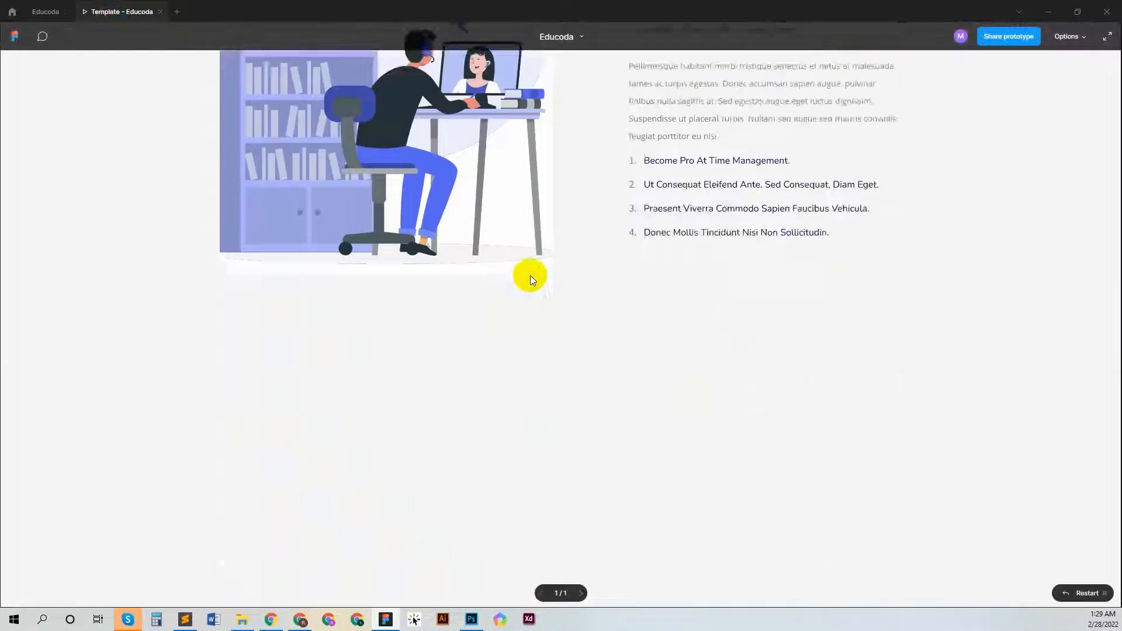
pyautogui.scroll(5, 531, 275)
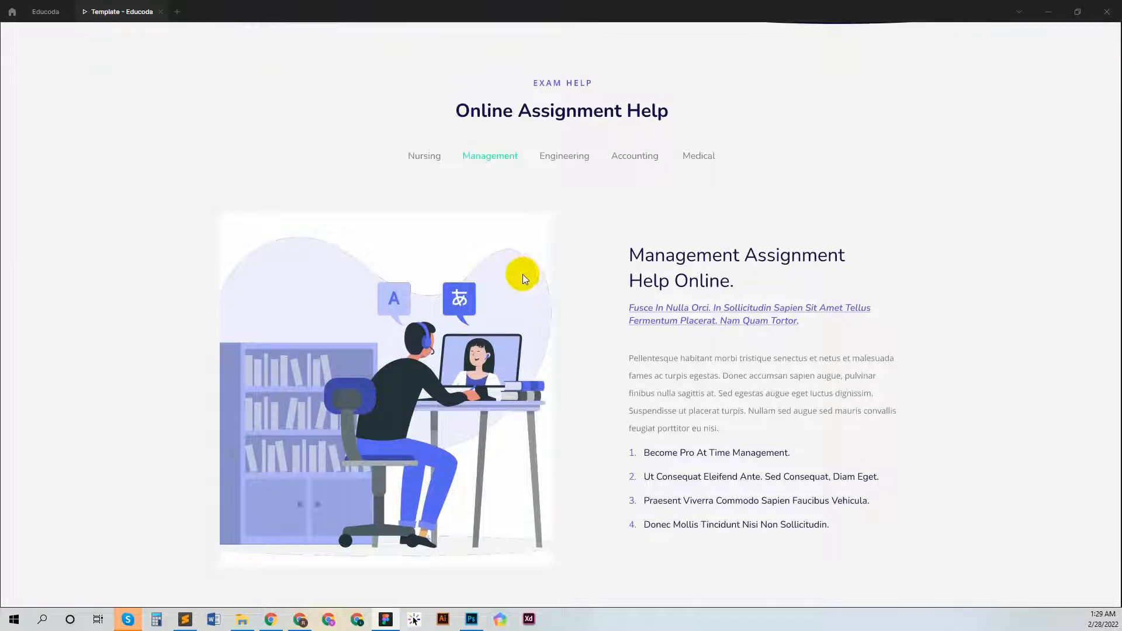
pyautogui.click(44, 12)
# - Set the fill of Rectangle 39 to F6F6F6 and check how it blends with the page in the presentation view
pyautogui.click(69, 264)
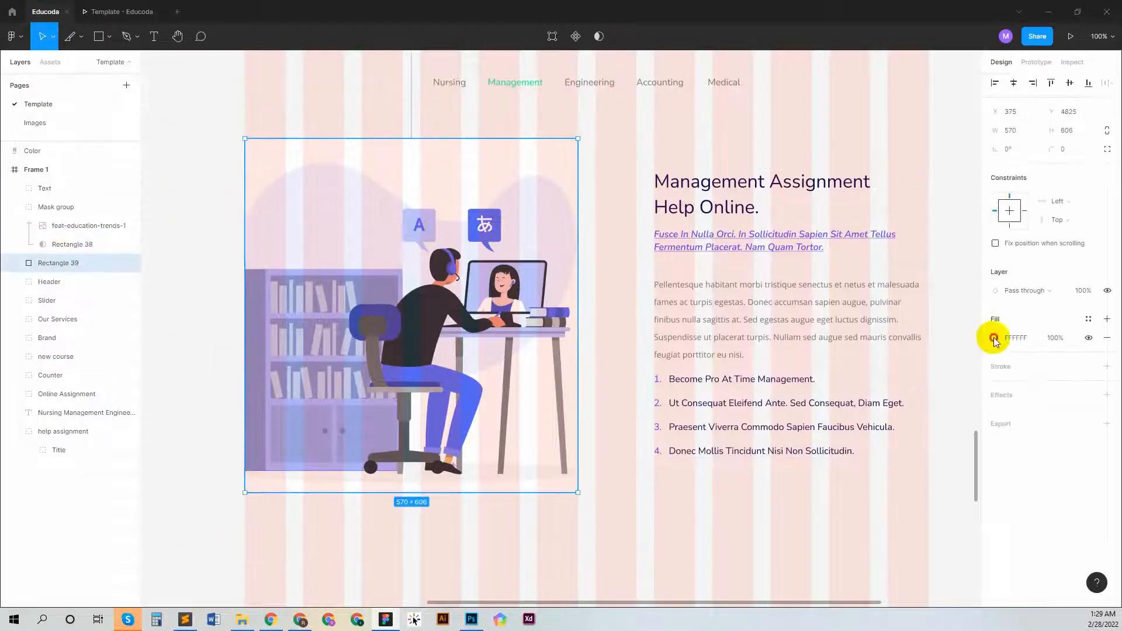
pyautogui.click(996, 338)
pyautogui.click(858, 477)
pyautogui.click(208, 259)
pyautogui.click(969, 302)
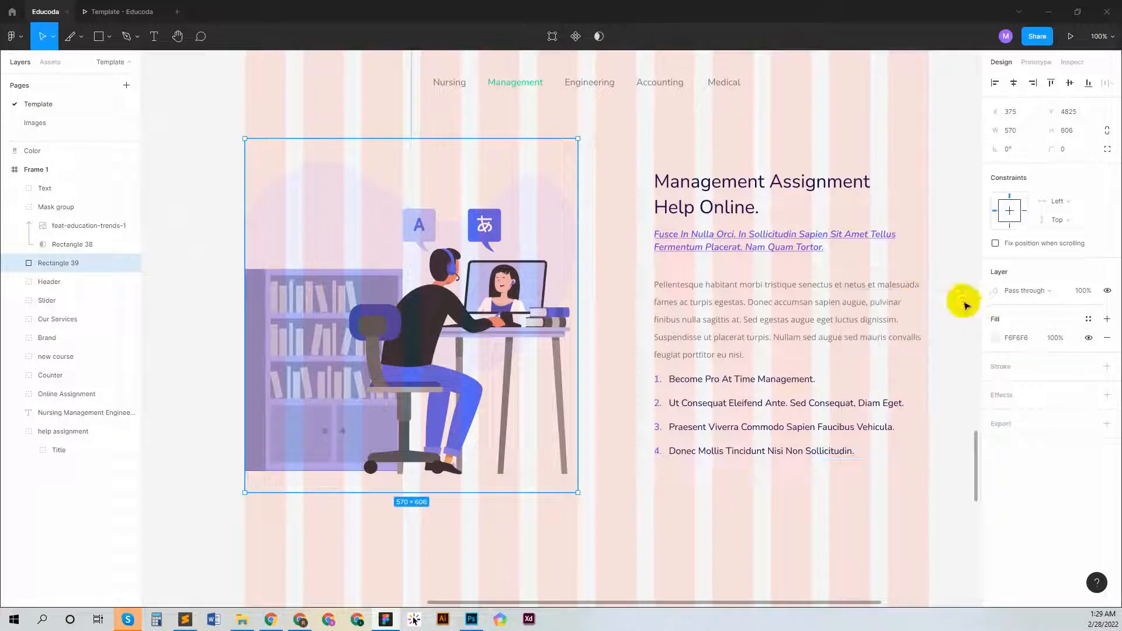
pyautogui.click(118, 12)
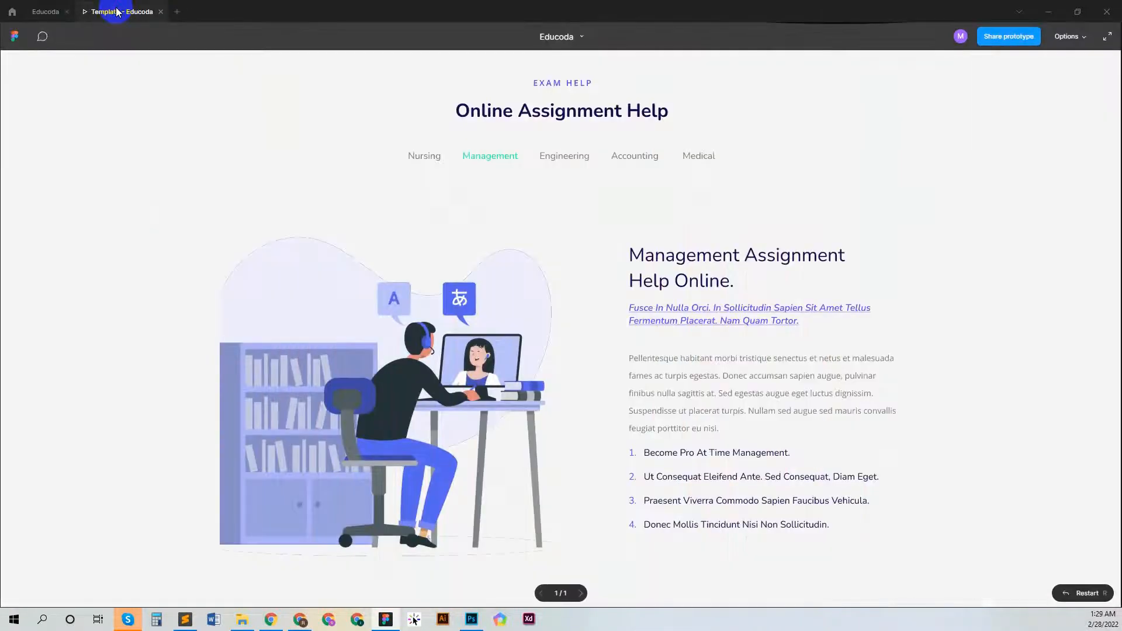
pyautogui.click(41, 12)
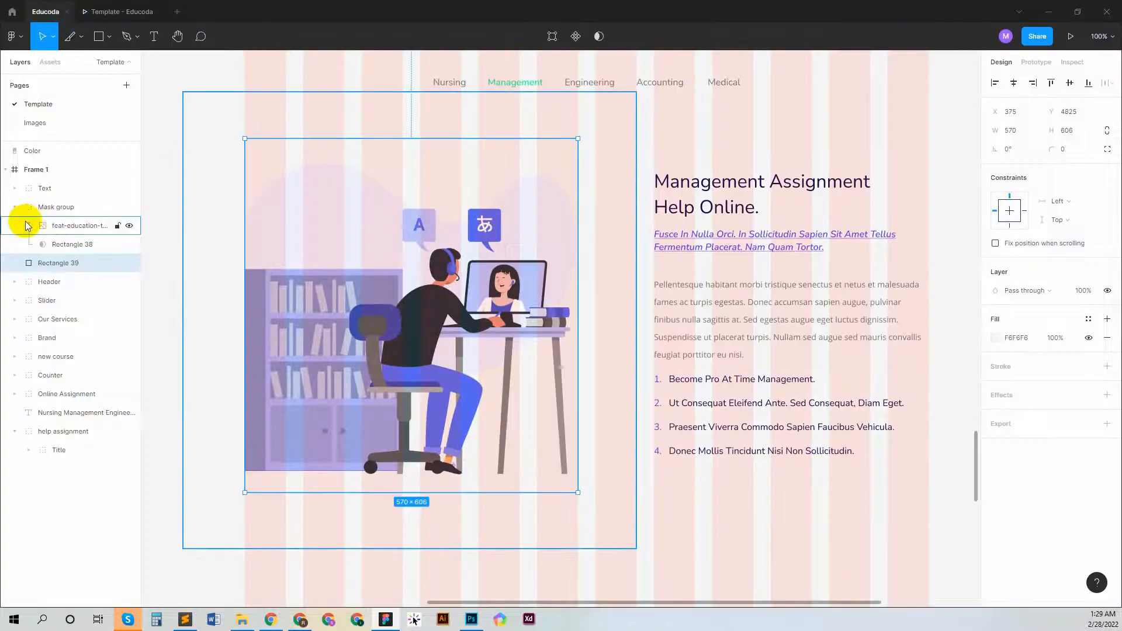
# - Group the illustration's mask group with Rectangle 39 and name the group Img
pyautogui.click(15, 207)
pyautogui.keyDown('shift'); pyautogui.click(66, 211); pyautogui.keyUp('shift')
pyautogui.hotkey('ctrl', 'g')
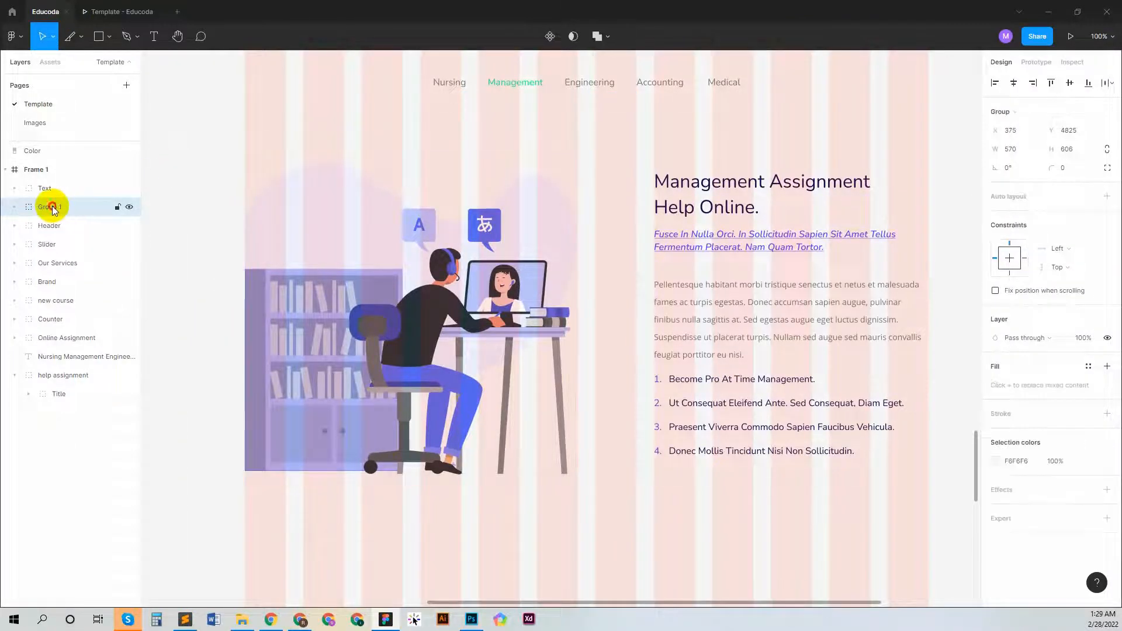
# - Move the Text and Img groups into the help assignment group below Title, and collapse that group
pyautogui.keyDown('shift'); pyautogui.click(63, 190); pyautogui.keyUp('shift')
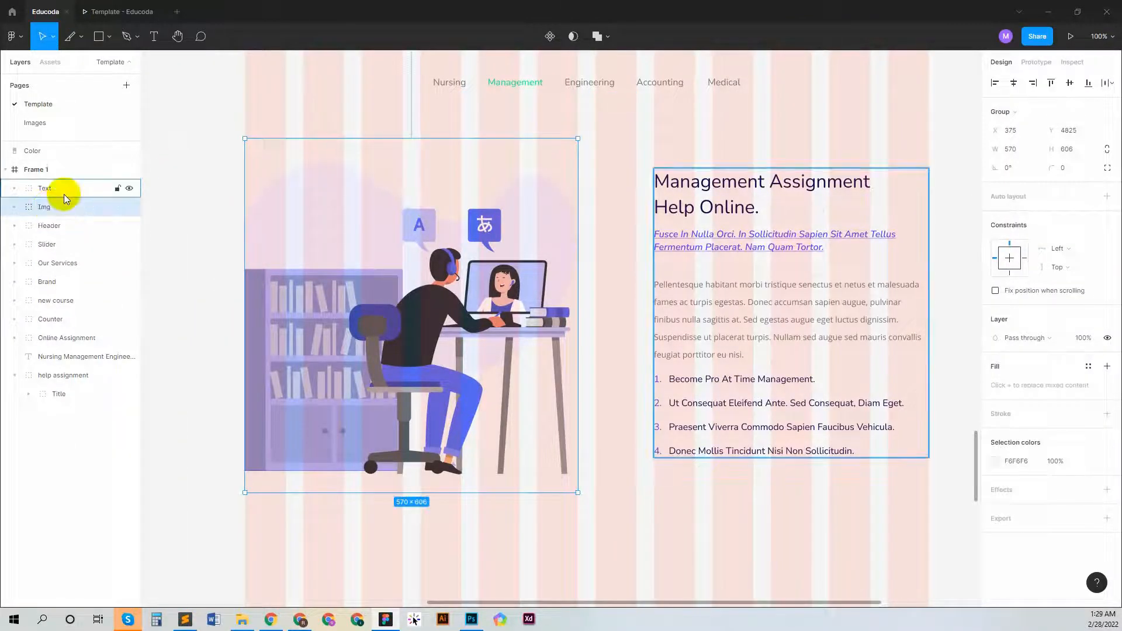
pyautogui.moveTo(63, 192); pyautogui.dragTo(49, 381)
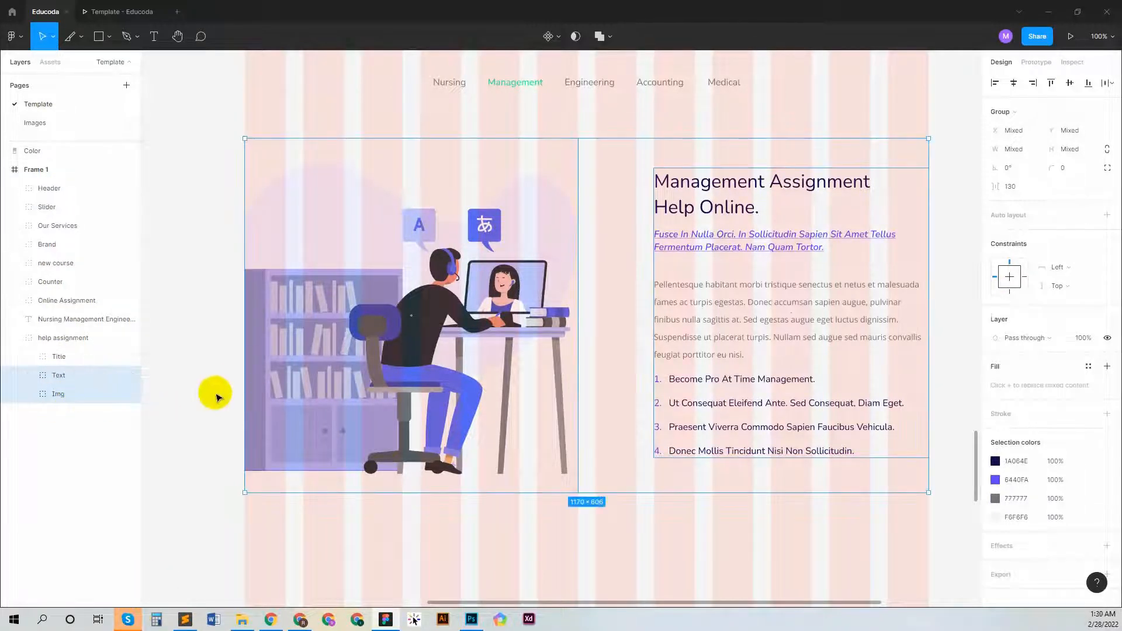
pyautogui.click(44, 338)
pyautogui.click(19, 338)
# - Group the Nursing to Medical tab text as Tab and move it into the help assignment group above Title
pyautogui.scroll(1, 505, 347)
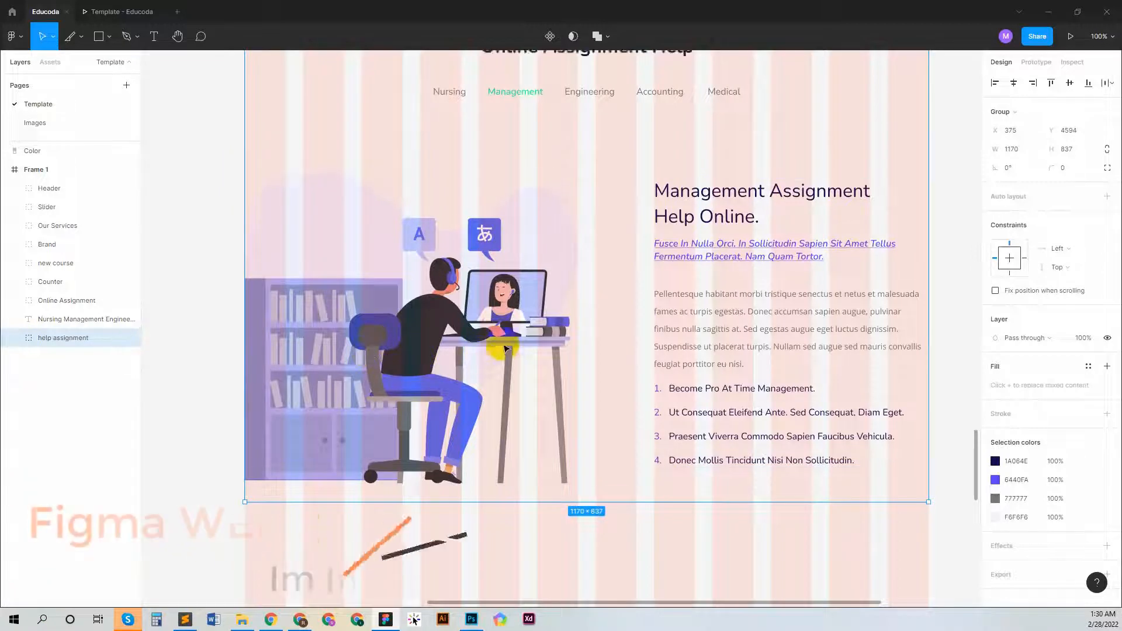
pyautogui.scroll(4, 506, 349)
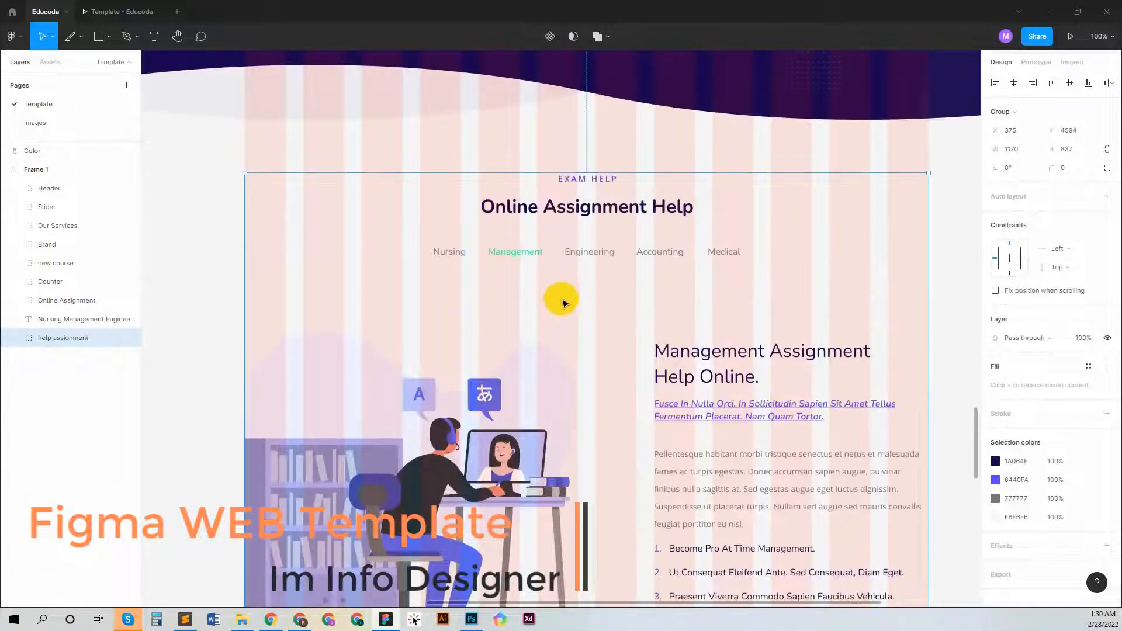
pyautogui.click(80, 325)
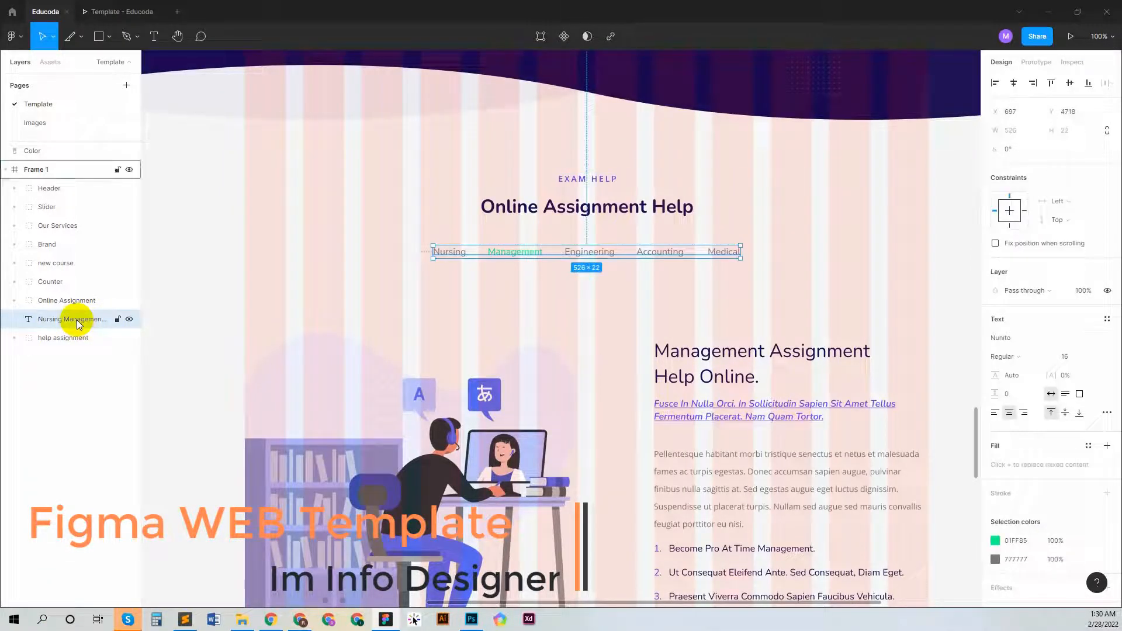
pyautogui.hotkey('ctrl', 'g')
pyautogui.doubleClick(47, 320)
pyautogui.write('Tab')
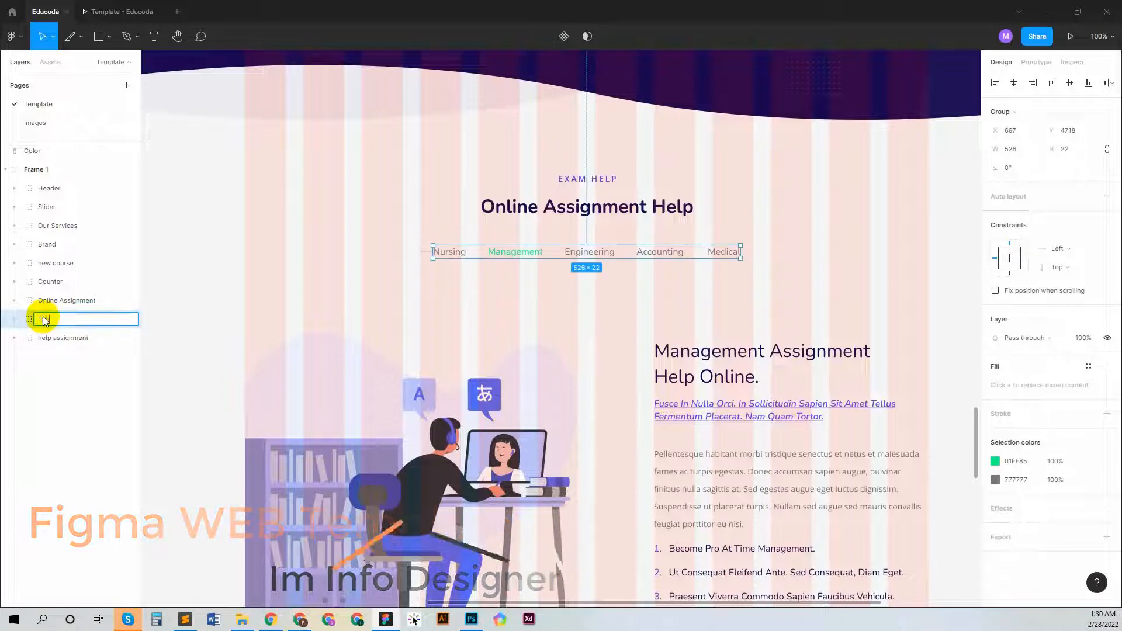
pyautogui.press('Return')
pyautogui.moveTo(58, 339); pyautogui.dragTo(20, 334)
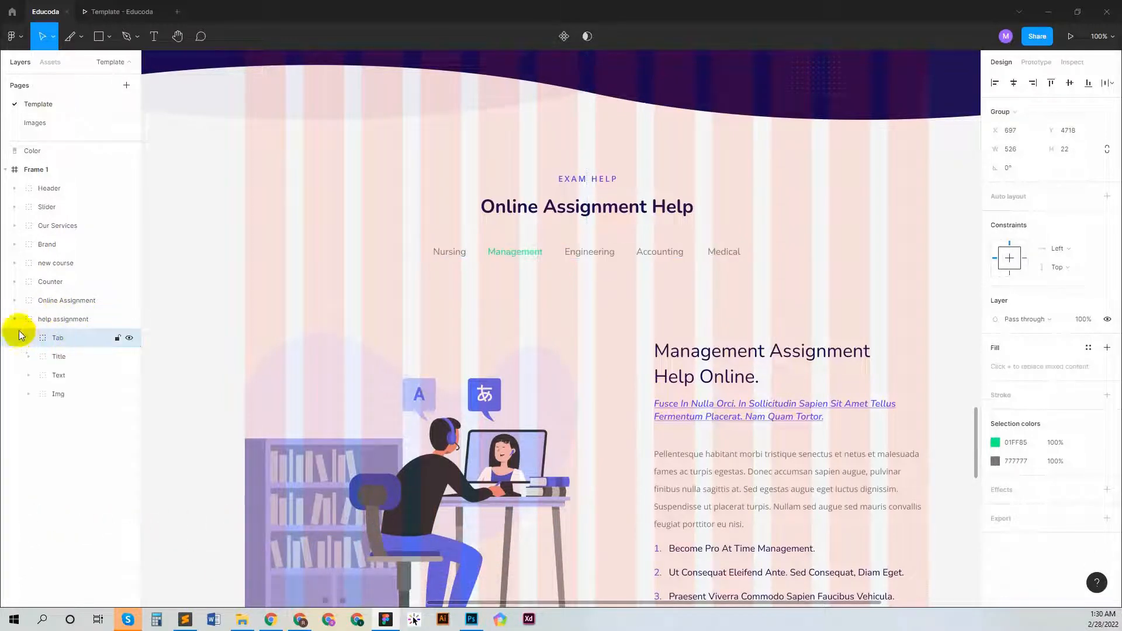
# - Move the Text and Img groups up together about 30 px, closer to the category tabs
pyautogui.click(59, 394)
pyautogui.keyDown('shift'); pyautogui.click(58, 375); pyautogui.keyUp('shift')
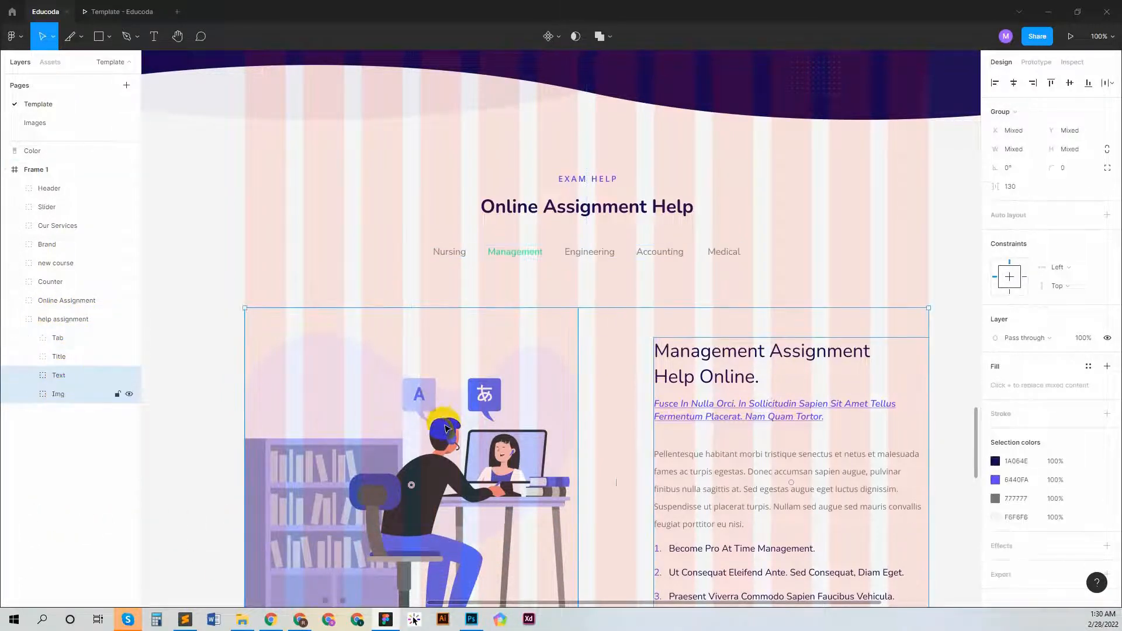
pyautogui.moveTo(445, 428); pyautogui.dragTo(524, 377)
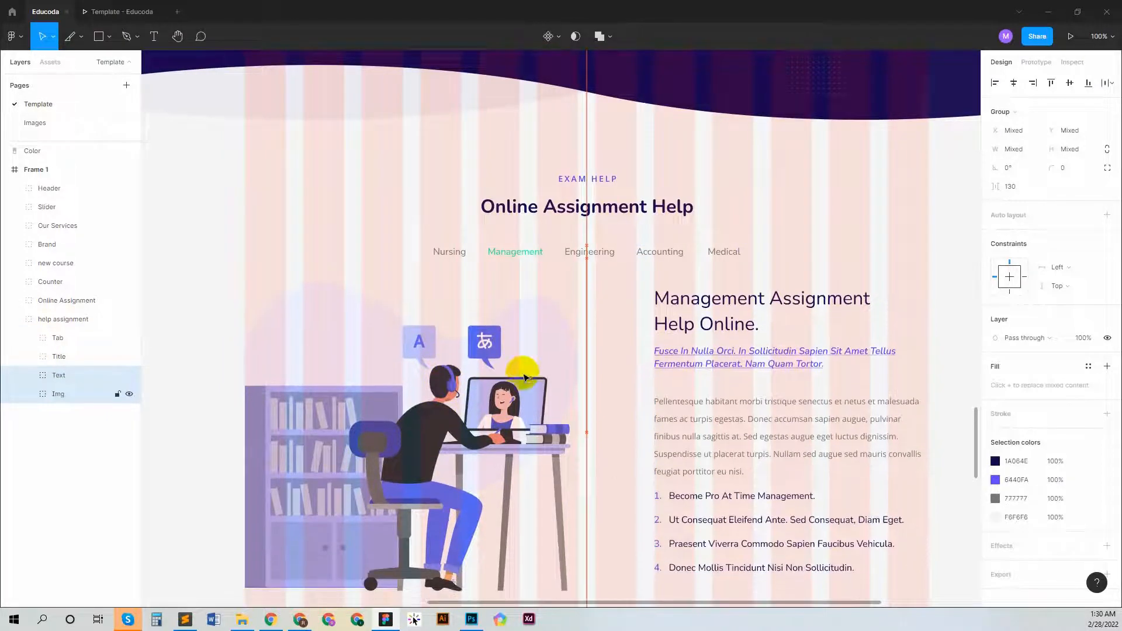
pyautogui.hotkey('shift', 'Down')
pyautogui.hotkey('shift', 'Down')
pyautogui.hotkey('shift', 'Down')
pyautogui.hotkey('shift', 'Down')
pyautogui.hotkey('shift', 'Down')
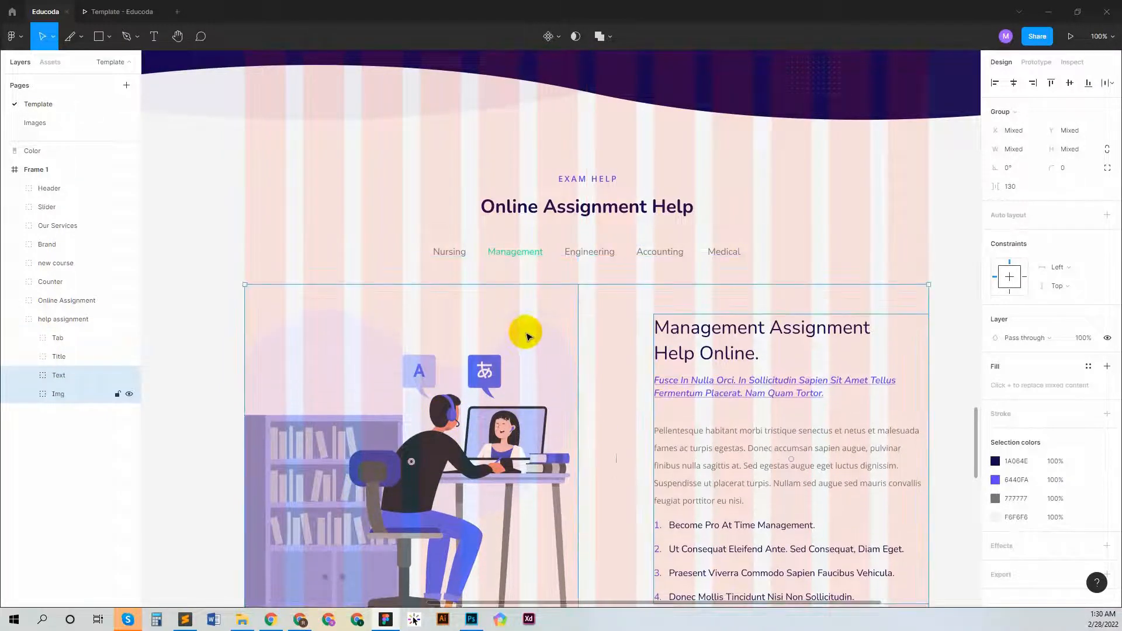
# - Collapse the help assignment group and move it up to Y 4544, closer to the dark wave section
pyautogui.press('-')
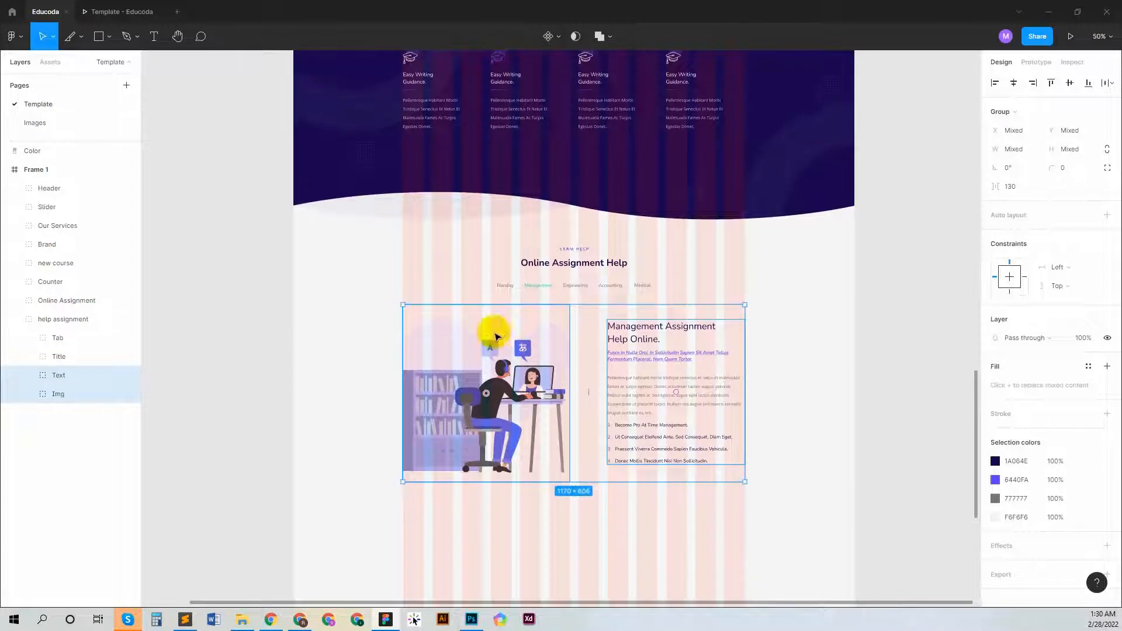
pyautogui.click(18, 319)
pyautogui.hotkey('shift', 'Up')
pyautogui.hotkey('shift', 'Up')
pyautogui.hotkey('shift', 'Up')
pyautogui.hotkey('shift', 'Up')
pyautogui.hotkey('shift', 'Up')
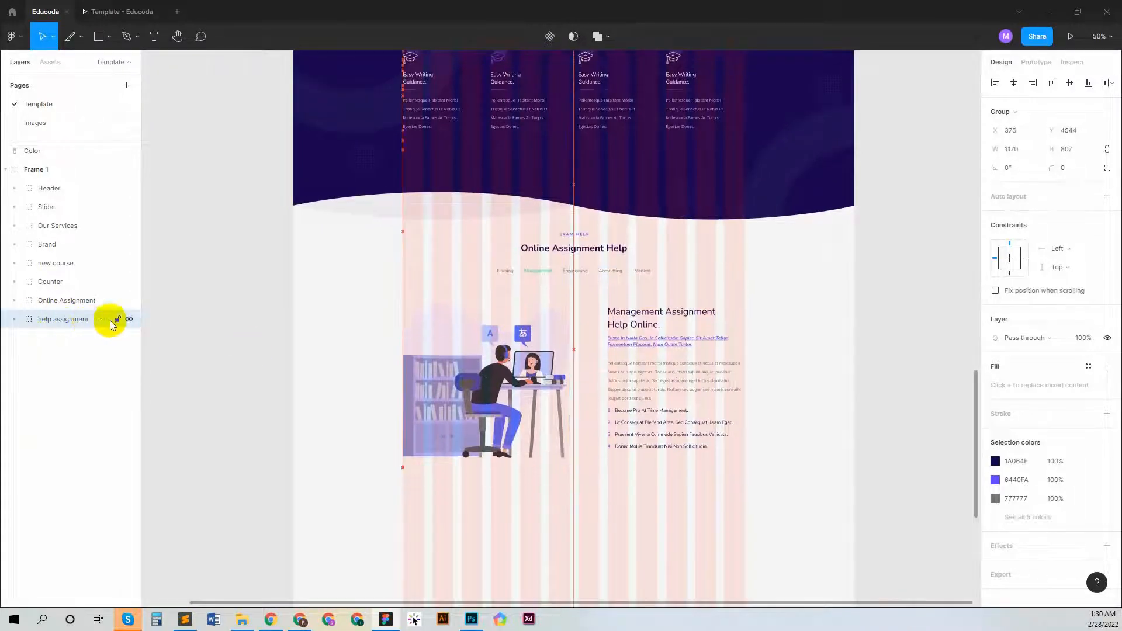
# - Draw a slice about 1070 wide starting at the dark wave's lower edge and set its height to 120
pyautogui.click(71, 36)
pyautogui.moveTo(432, 219); pyautogui.dragTo(745, 341)
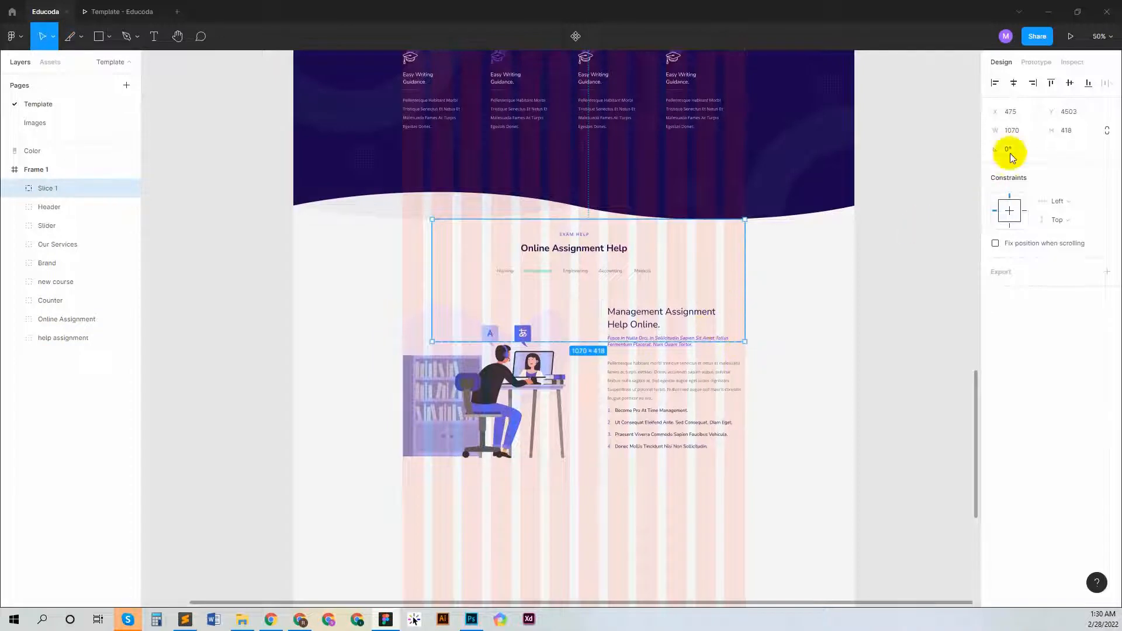
pyautogui.press('Return')
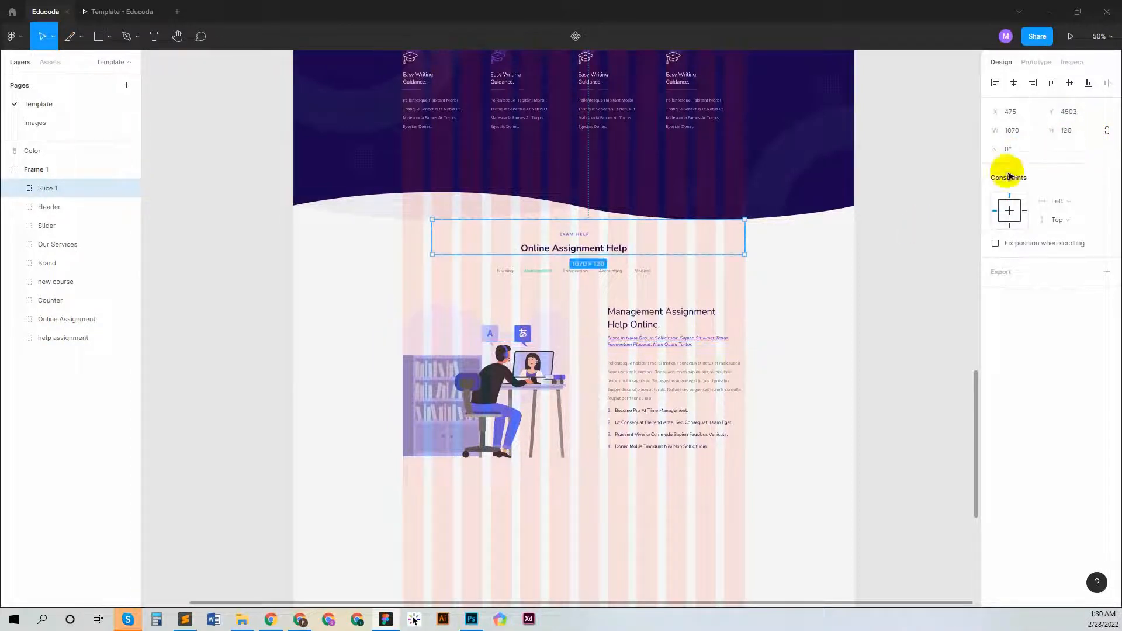
# - Move the help assignment group down to Y 4619, near the slice's lower edge, and delete the slice
pyautogui.click(50, 338)
pyautogui.hotkey('shift', 'Down')
pyautogui.hotkey('shift', 'Down')
pyautogui.hotkey('shift', 'Down')
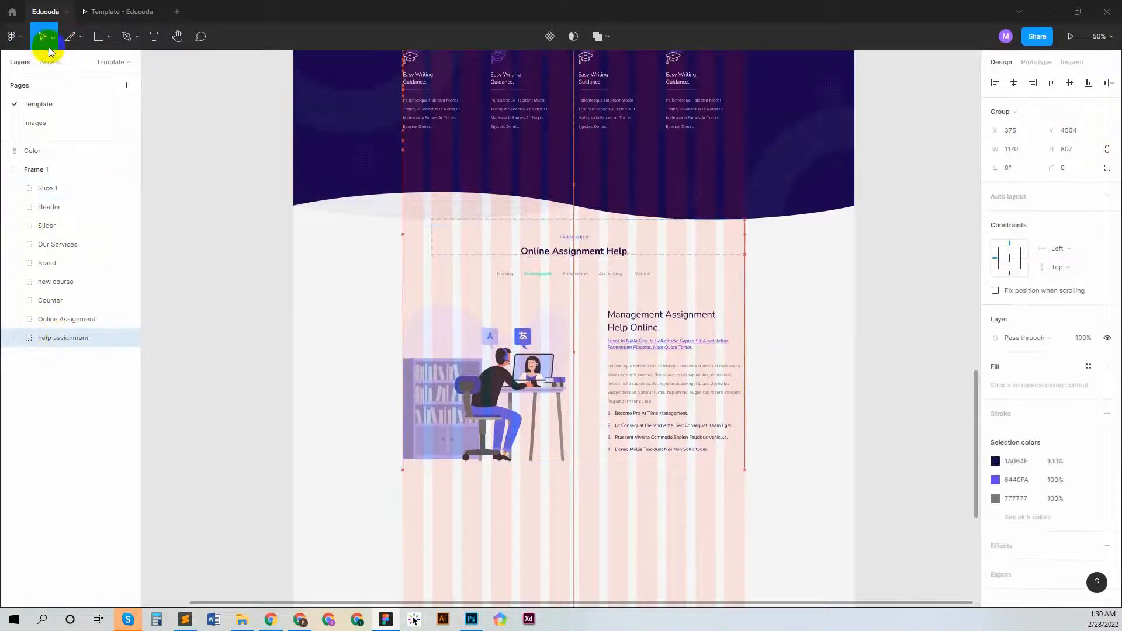
pyautogui.hotkey('shift', 'Down')
pyautogui.hotkey('shift', 'Down')
pyautogui.hotkey('shift', 'Down')
pyautogui.hotkey('shift', 'Down')
pyautogui.hotkey('shift', 'Down')
pyautogui.hotkey('shift', '0')
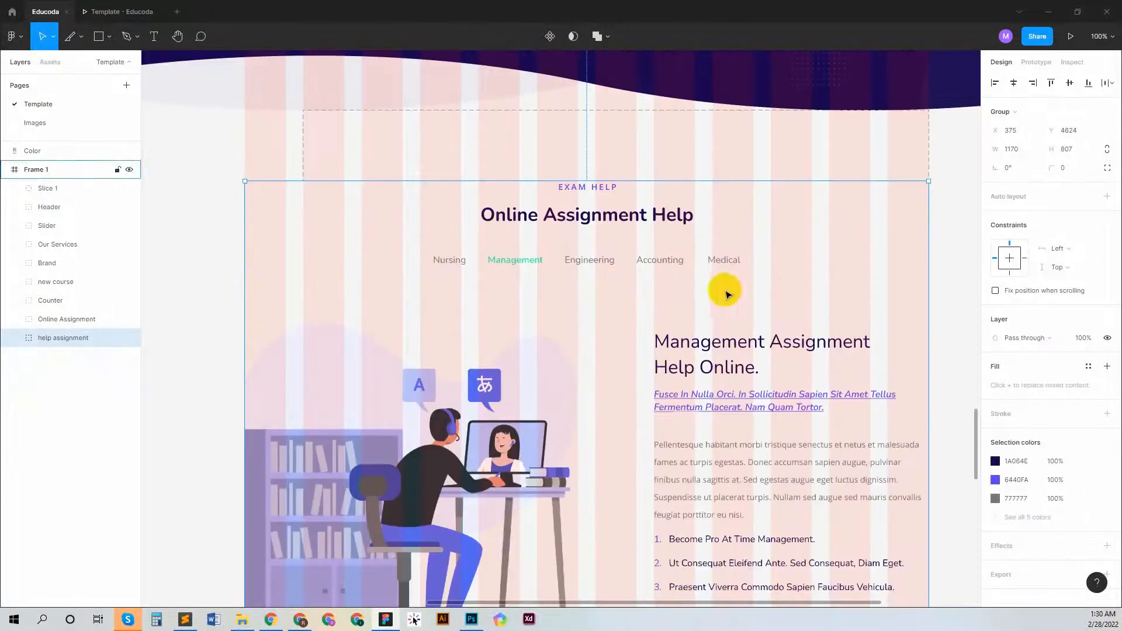
pyautogui.press('-')
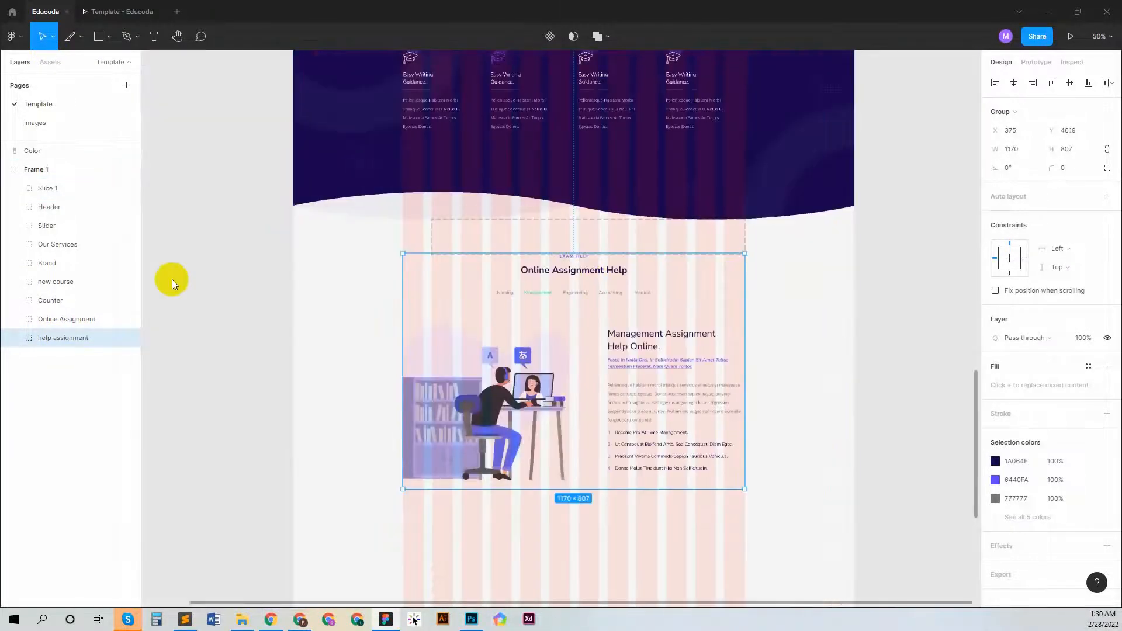
pyautogui.click(48, 188)
pyautogui.press('Delete')
# - Draw a slice about 902 wide below the counter numbers and set its height to 120
pyautogui.scroll(5, 528, 310)
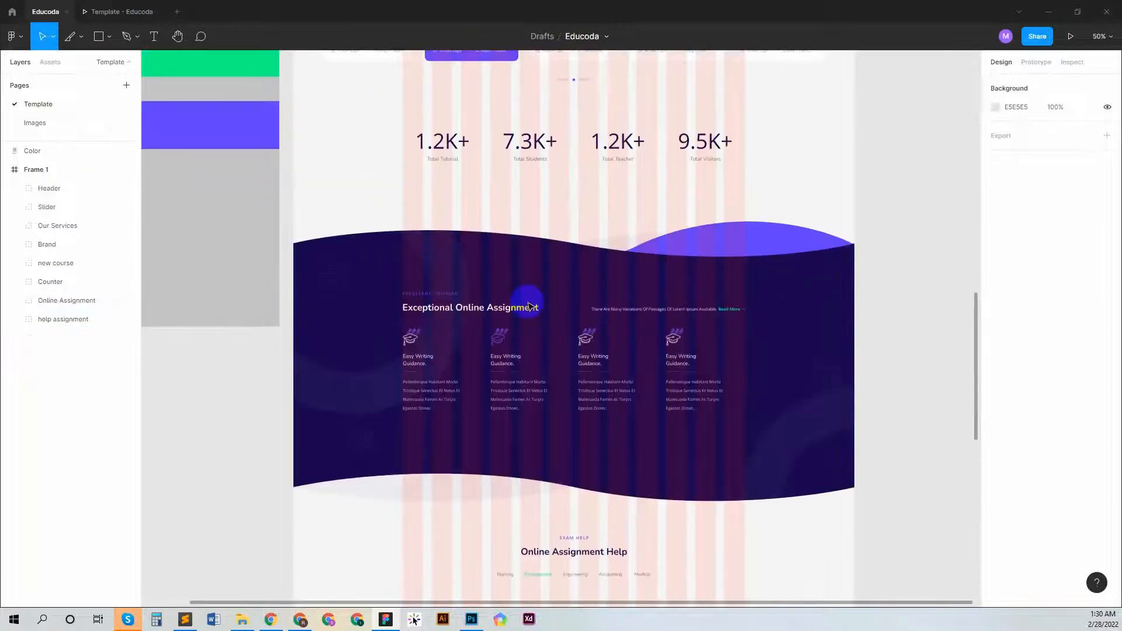
pyautogui.press('Escape')
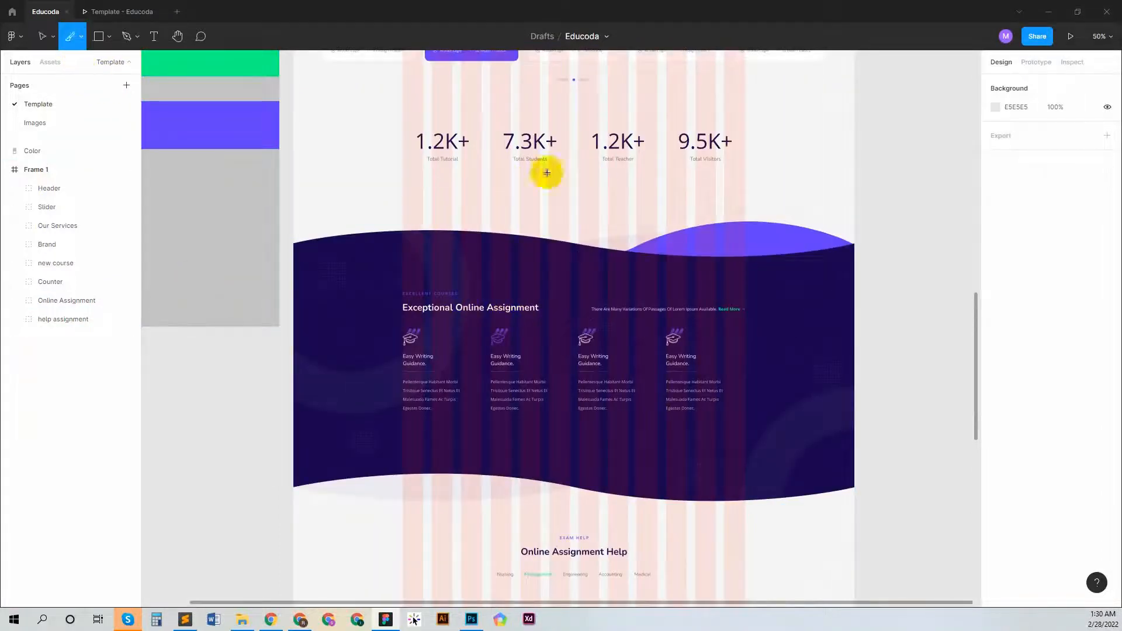
pyautogui.moveTo(529, 160); pyautogui.dragTo(792, 222)
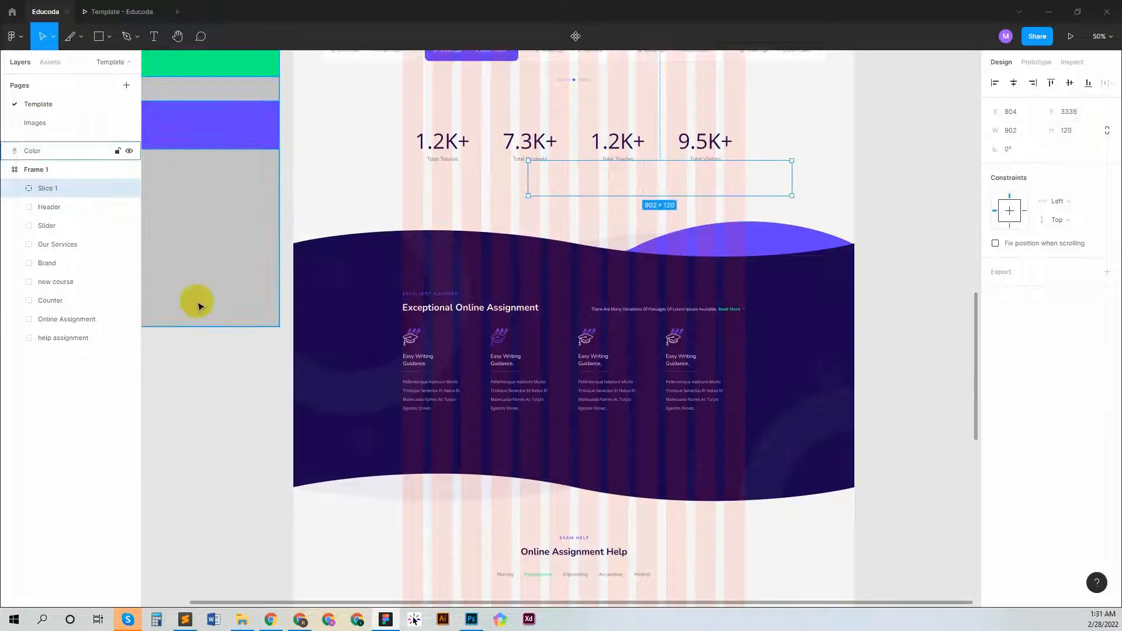
# - Move the Online Assignment and help assignment groups up together until the dark wave meets the slice's lower edge, and delete the slice
pyautogui.click(56, 319)
pyautogui.keyDown('shift'); pyautogui.click(58, 339); pyautogui.keyUp('shift')
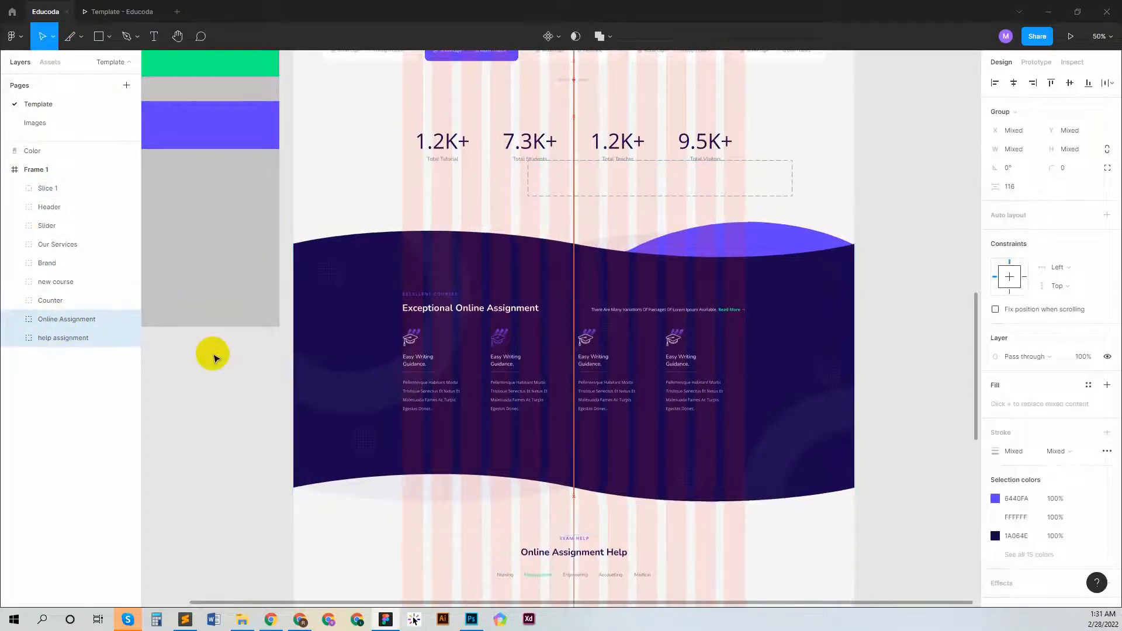
pyautogui.hotkey('shift', 'Up')
pyautogui.hotkey('shift', 'Up')
pyautogui.hotkey('shift', 'Up')
pyautogui.hotkey('shift', 'Up')
pyautogui.hotkey('shift', 'Up')
pyautogui.hotkey('shift', 'Up')
pyautogui.hotkey('shift', 'Up')
pyautogui.hotkey('shift', 'Up')
pyautogui.hotkey('shift', 'Up')
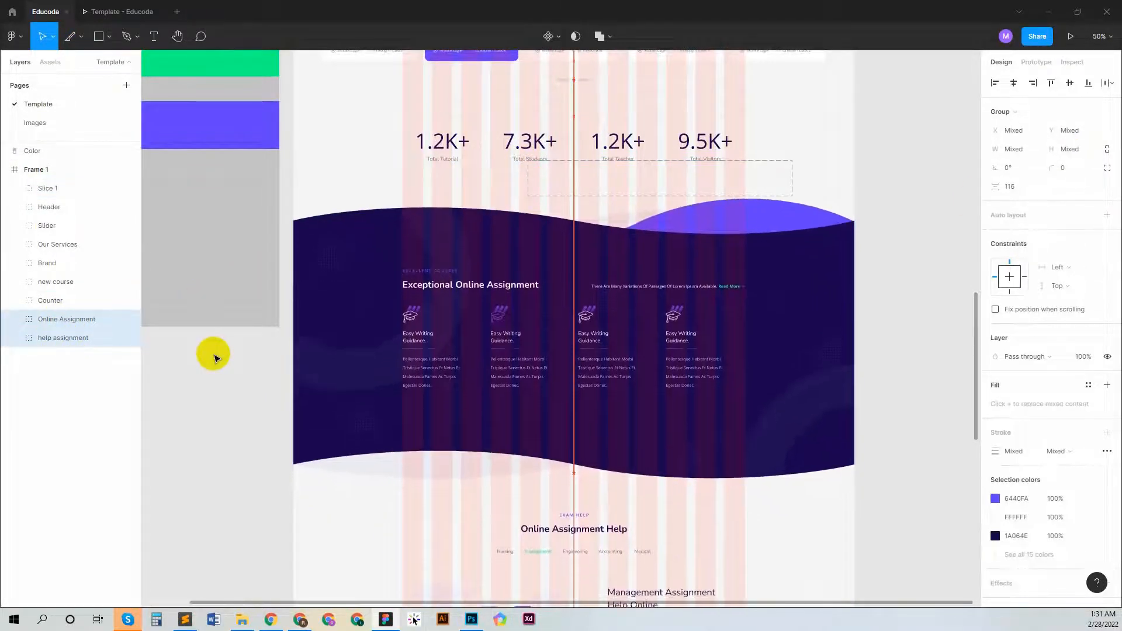
pyautogui.press('Escape')
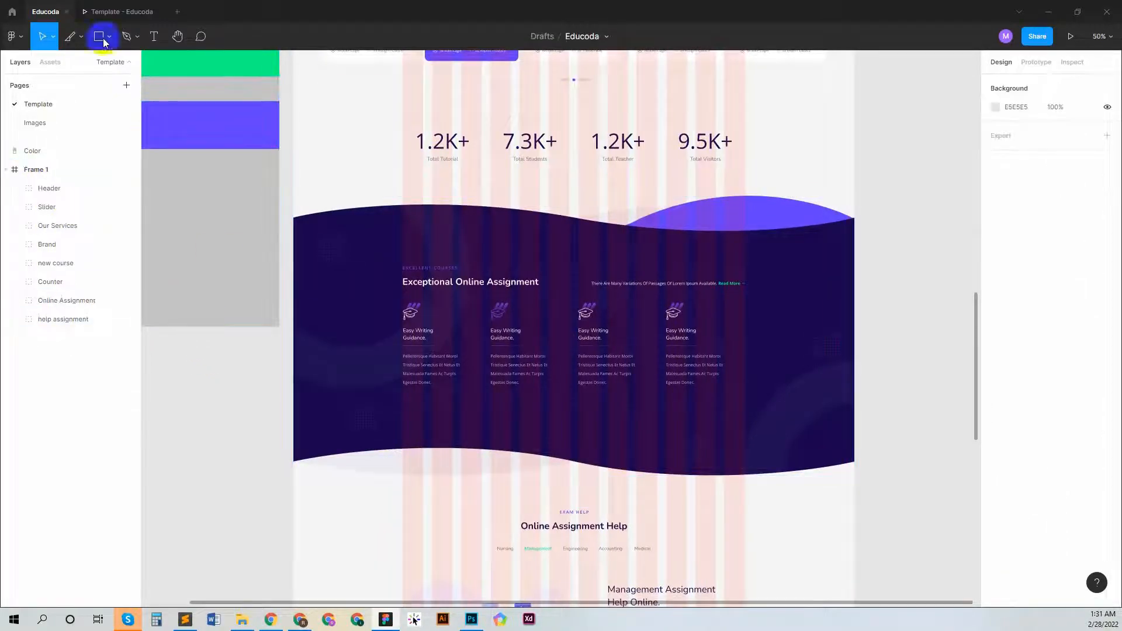
# - Review the section spacing from the brand logos to Online Assignment Help in the prototype preview, and return to the design file
pyautogui.click(108, 11)
pyautogui.scroll(2, 630, 319)
pyautogui.scroll(-4, 630, 319)
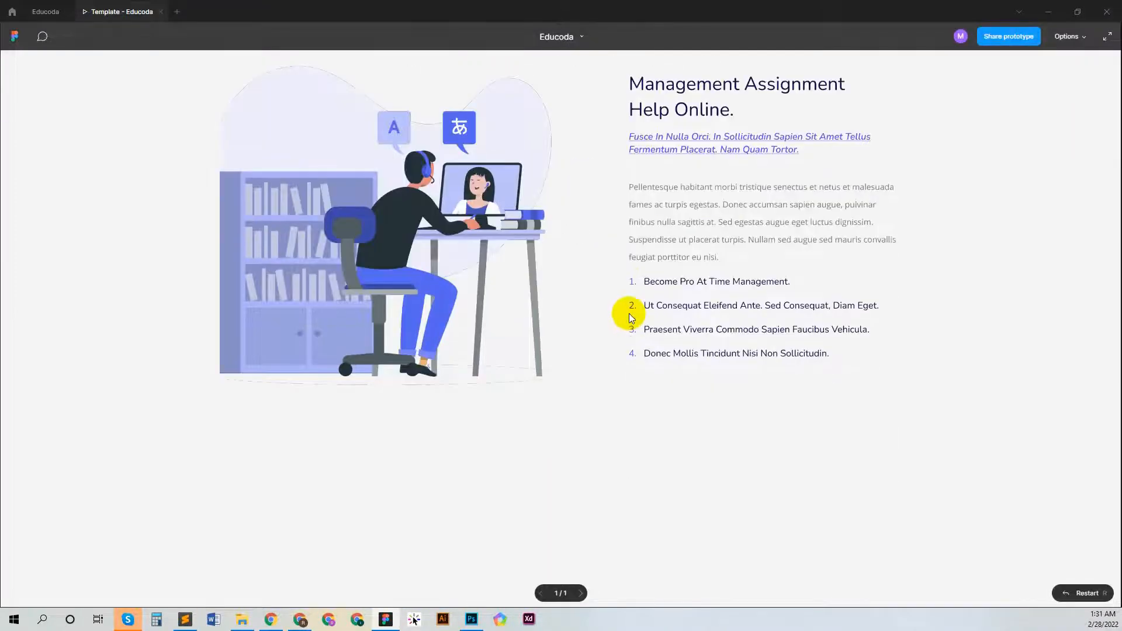
pyautogui.scroll(8, 629, 316)
pyautogui.scroll(15, 631, 314)
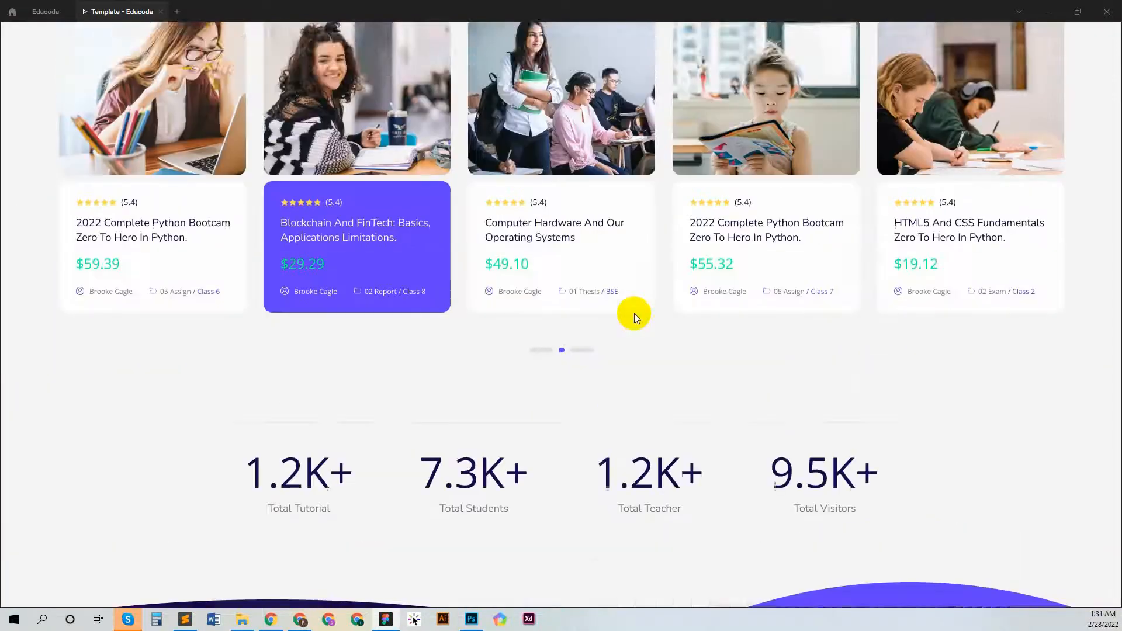
pyautogui.scroll(-20, 638, 318)
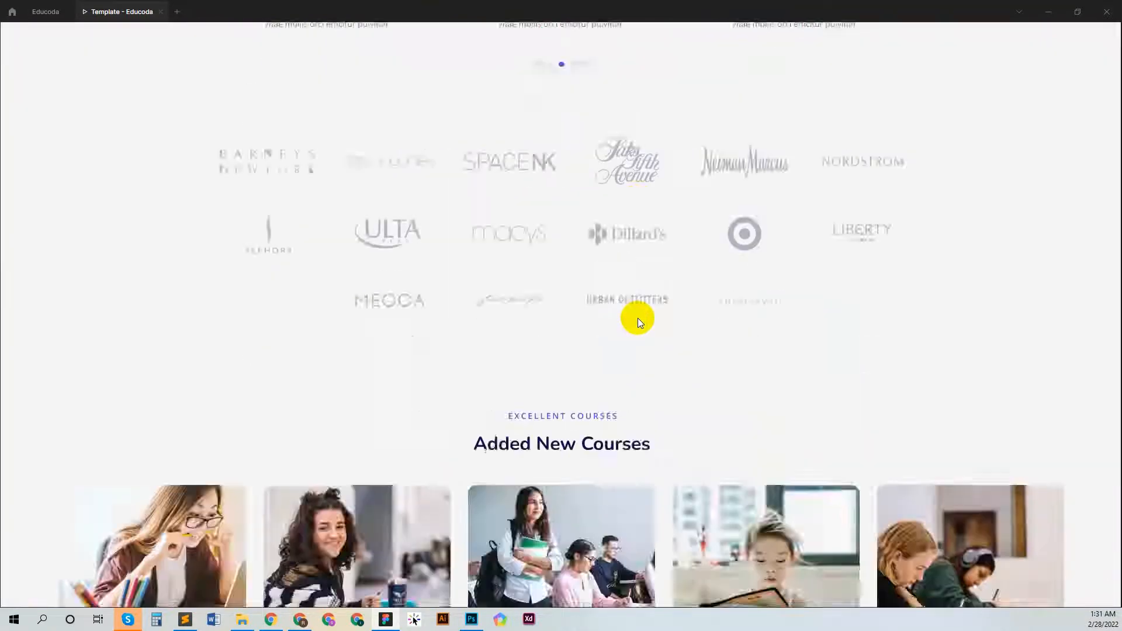
pyautogui.scroll(-6, 636, 320)
pyautogui.scroll(5, 636, 321)
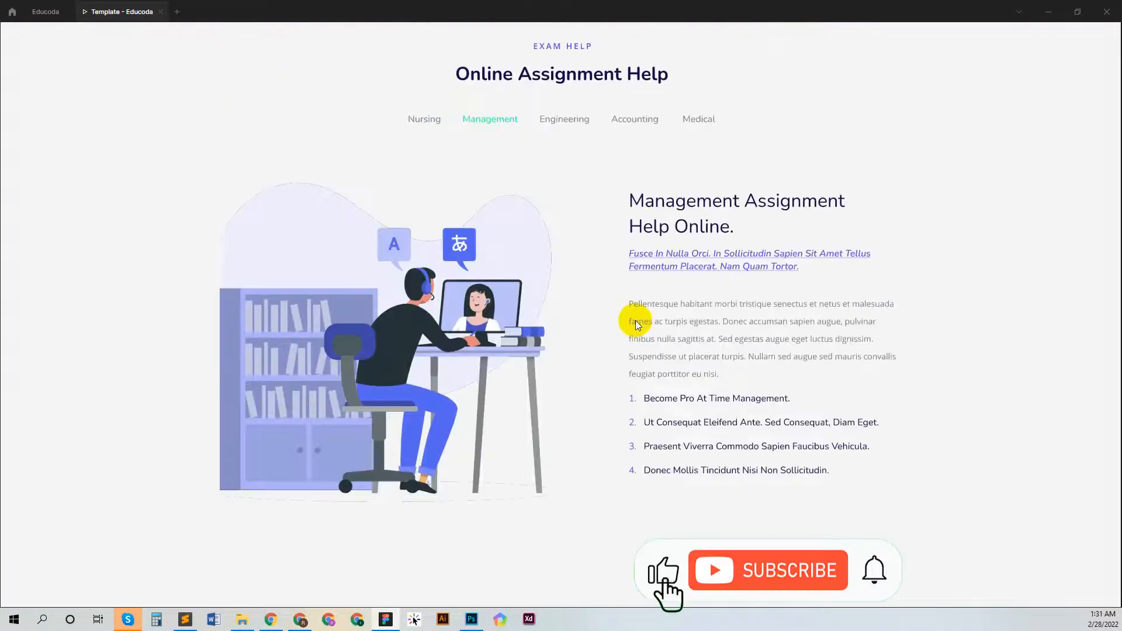
pyautogui.scroll(-3, 636, 320)
pyautogui.click(78, 13)
pyautogui.scroll(-7, 575, 389)
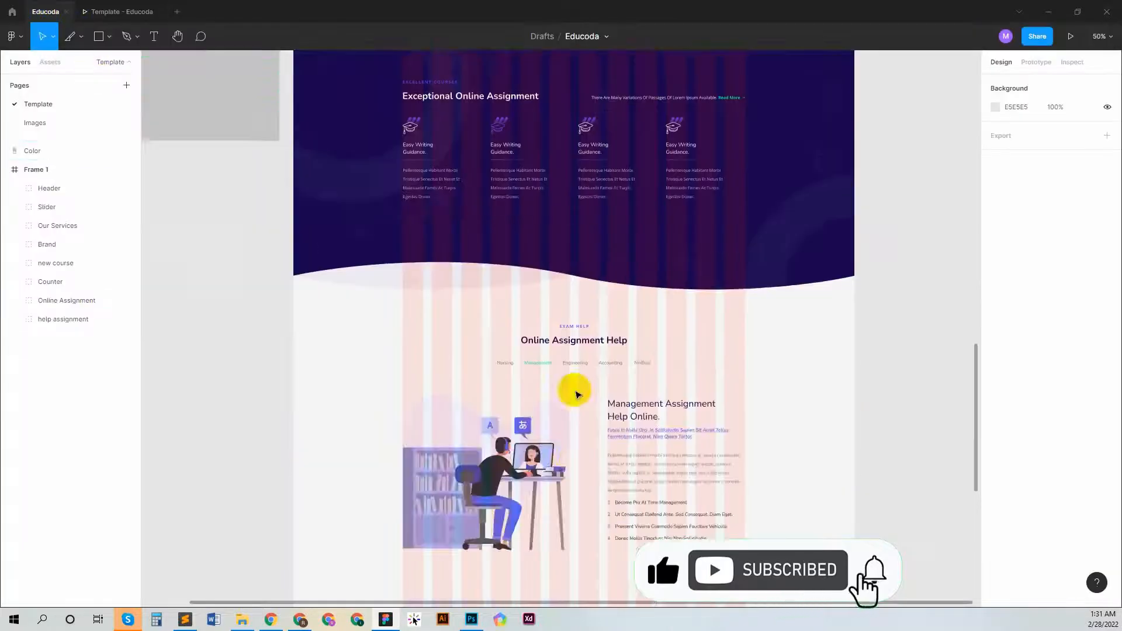